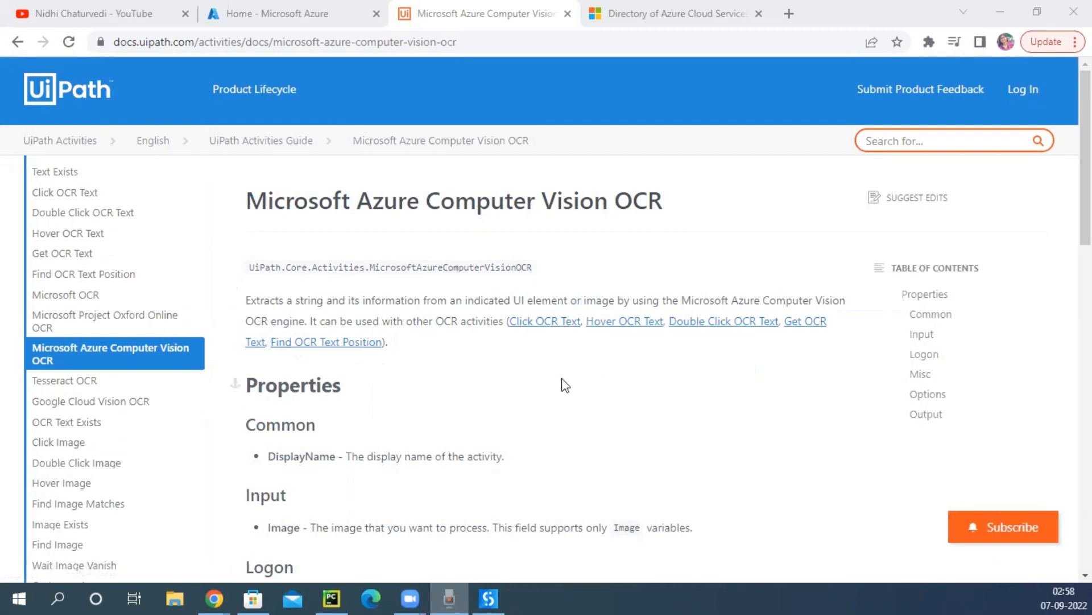
Step: Read through the UiPath Microsoft Azure Computer Vision OCR activity page, covering its input, logon, options and output properties
{"action": "scroll", "coordinate": [565, 385], "scroll_direction": "down", "scroll_amount": 1}
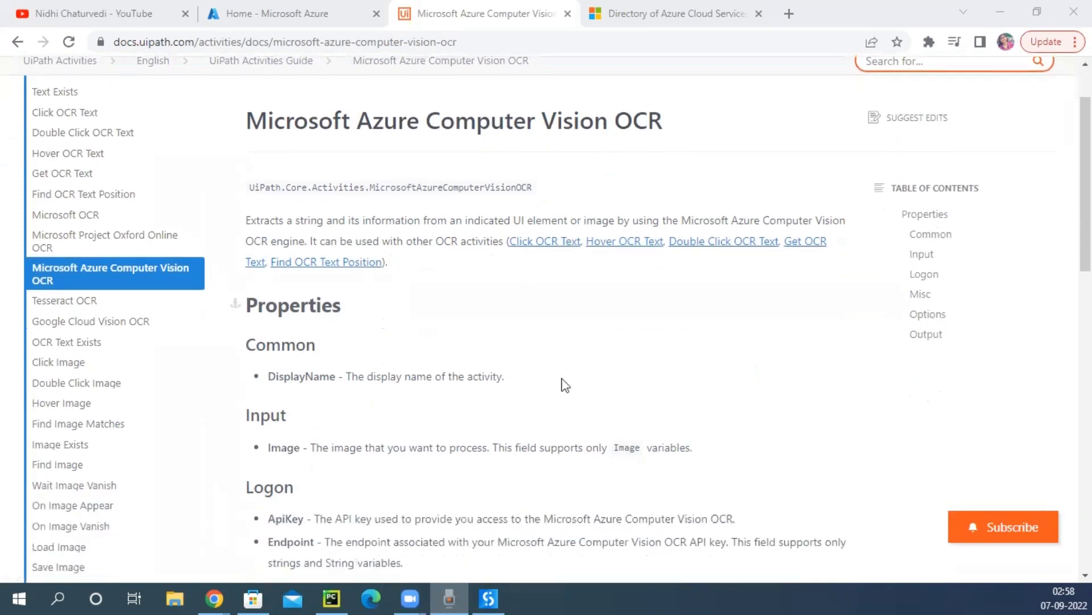
{"action": "scroll", "coordinate": [566, 385], "scroll_direction": "down", "scroll_amount": 2}
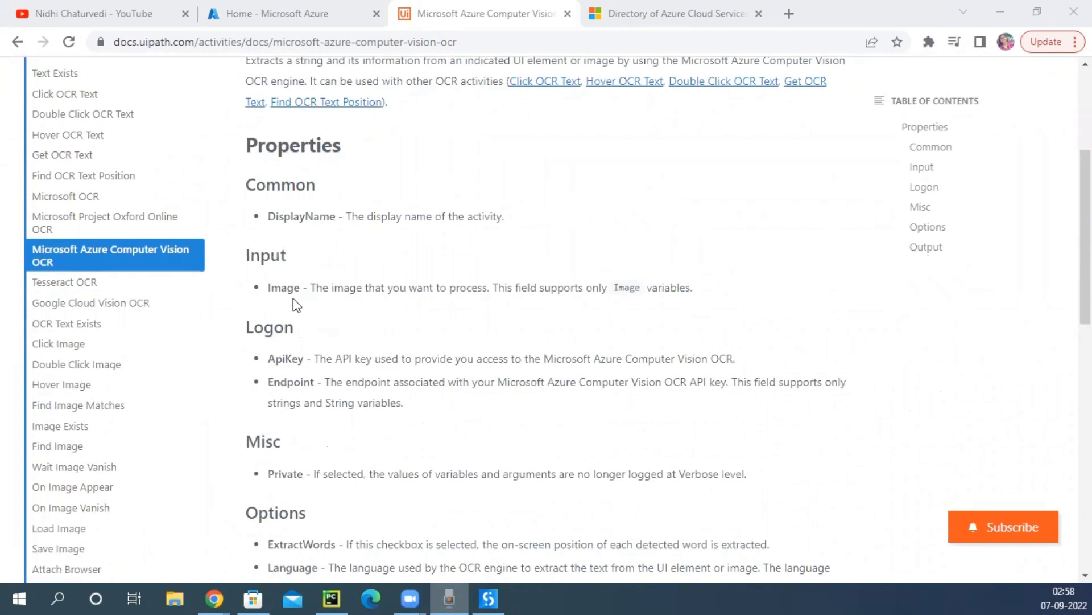
{"action": "scroll", "coordinate": [459, 341], "scroll_direction": "down", "scroll_amount": 2}
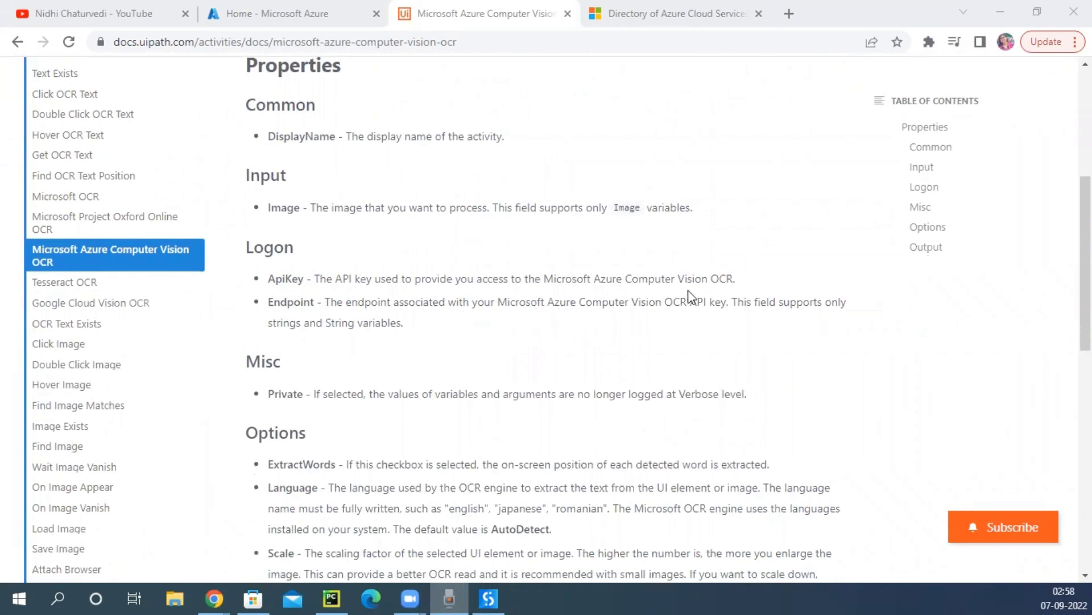
{"action": "scroll", "coordinate": [569, 327], "scroll_direction": "down", "scroll_amount": 3}
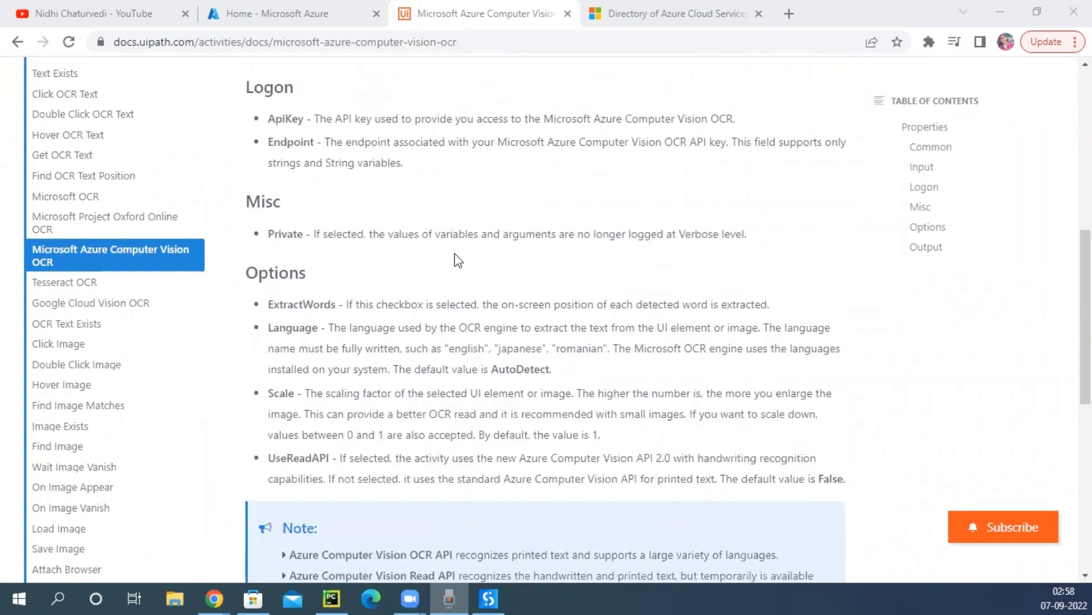
{"action": "scroll", "coordinate": [358, 370], "scroll_direction": "down", "scroll_amount": 7}
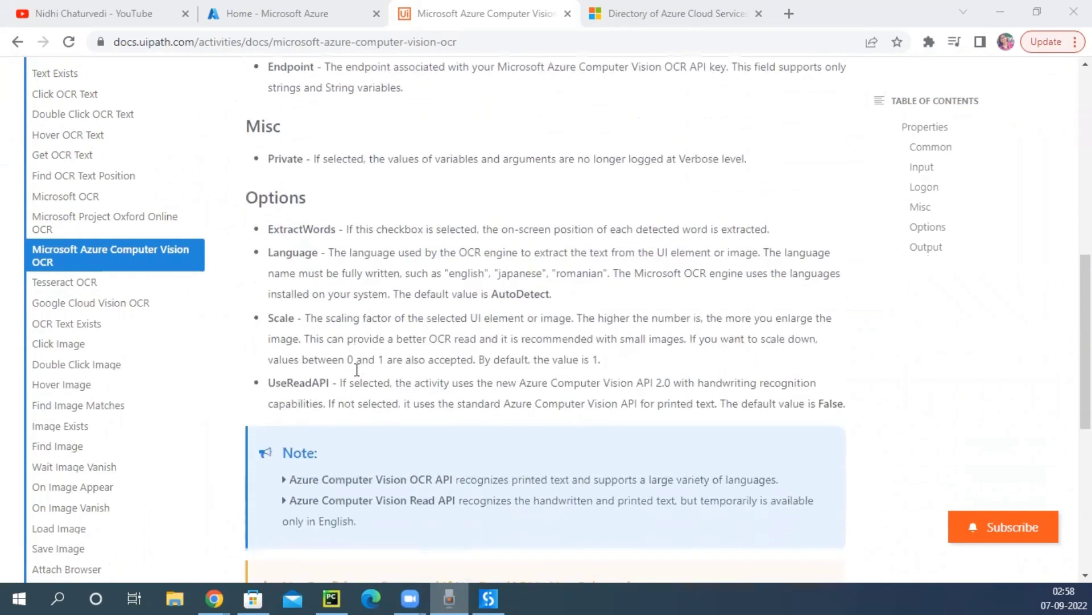
{"action": "scroll", "coordinate": [357, 370], "scroll_direction": "down", "scroll_amount": 1}
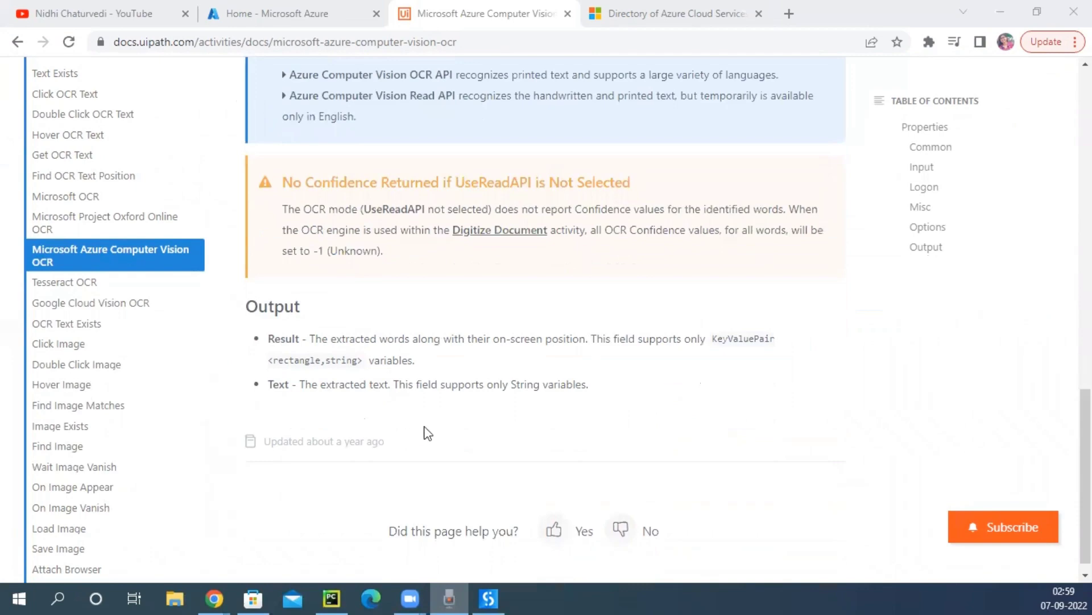
{"action": "scroll", "coordinate": [428, 434], "scroll_direction": "up", "scroll_amount": 20}
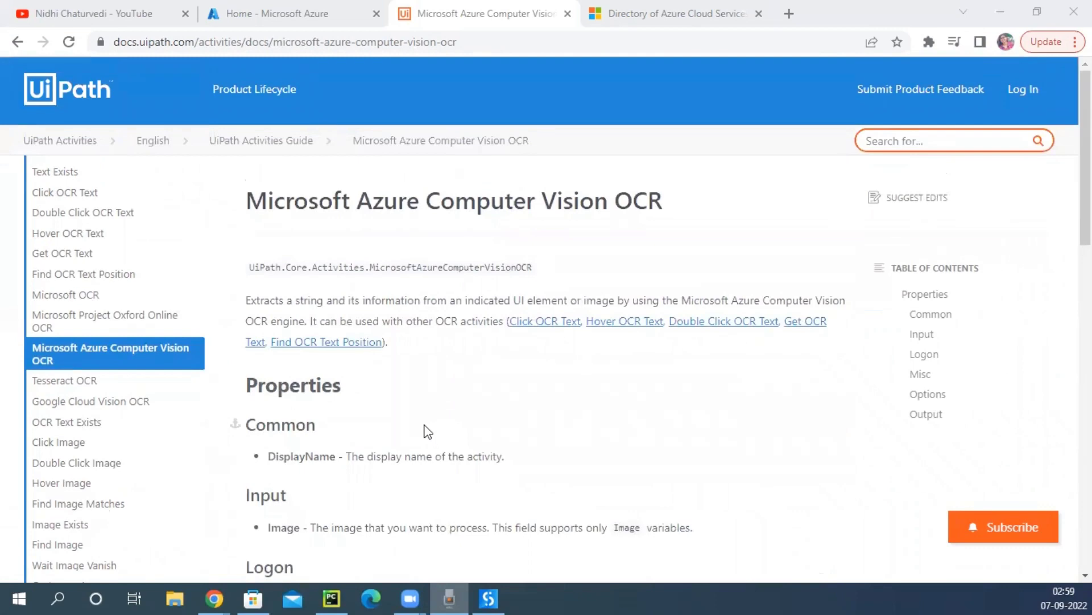
Step: Find Computer Vision under AI + machine learning in the Azure products directory and open its product page
{"action": "left_click", "coordinate": [625, 17]}
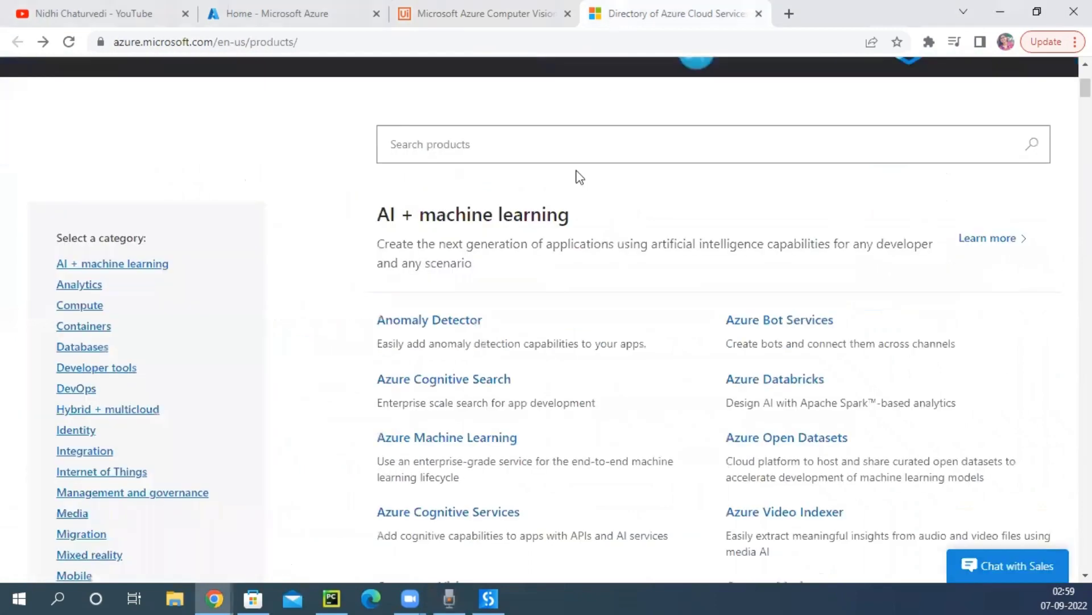
{"action": "scroll", "coordinate": [566, 285], "scroll_direction": "up", "scroll_amount": 4}
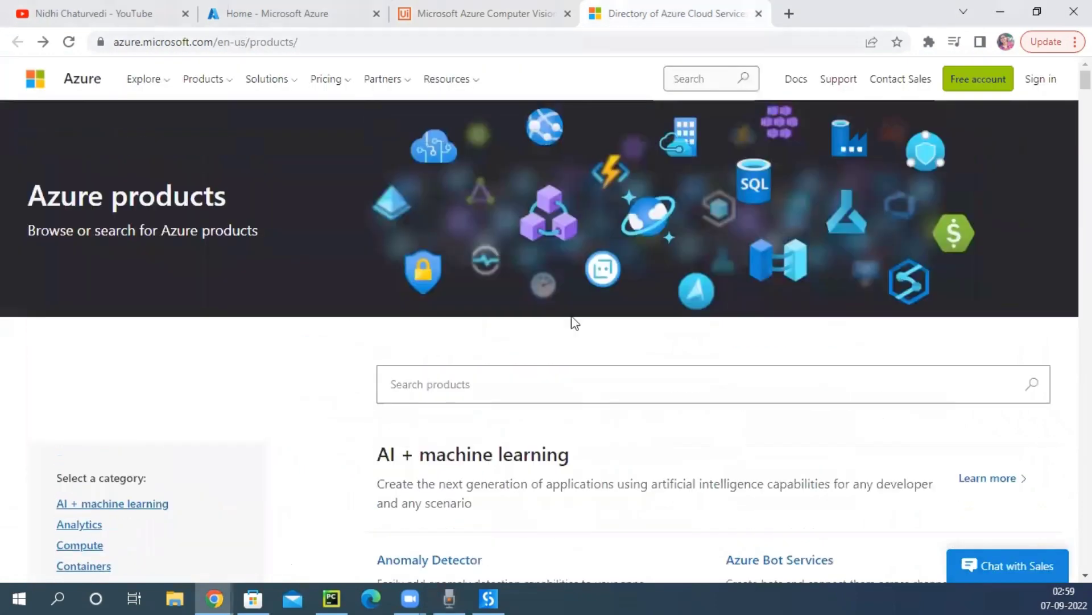
{"action": "scroll", "coordinate": [691, 400], "scroll_direction": "down", "scroll_amount": 3}
{"action": "scroll", "coordinate": [690, 407], "scroll_direction": "up", "scroll_amount": 3}
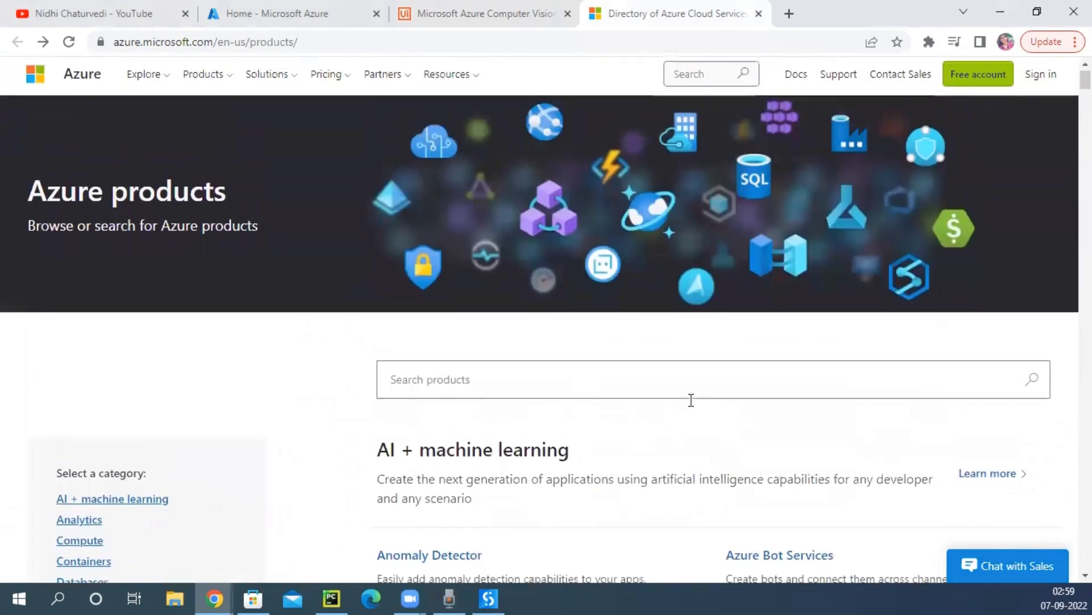
{"action": "scroll", "coordinate": [690, 398], "scroll_direction": "down", "scroll_amount": 3}
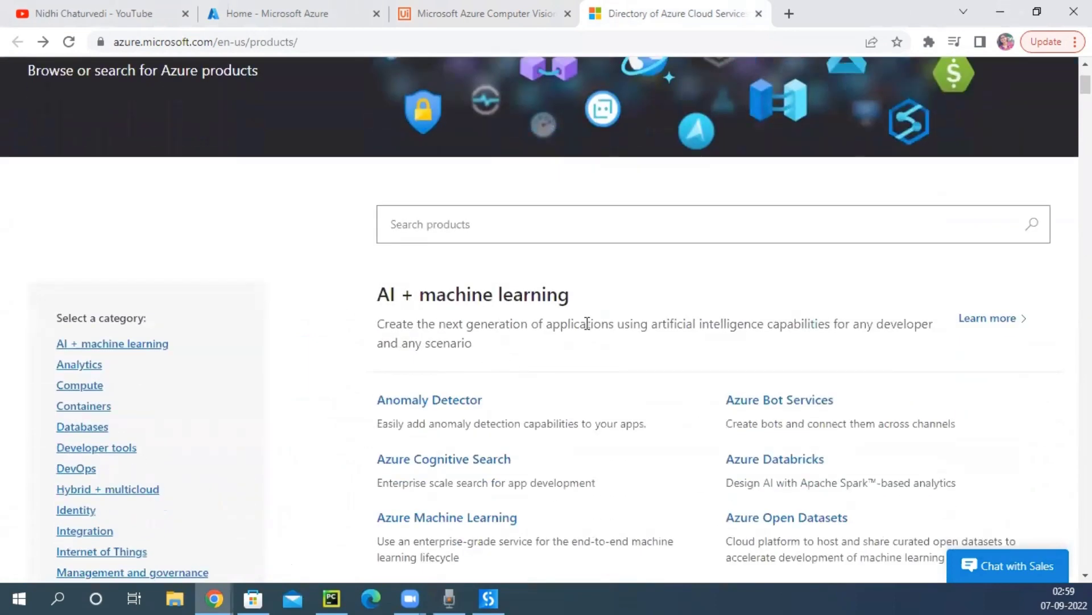
{"action": "scroll", "coordinate": [617, 400], "scroll_direction": "down", "scroll_amount": 5}
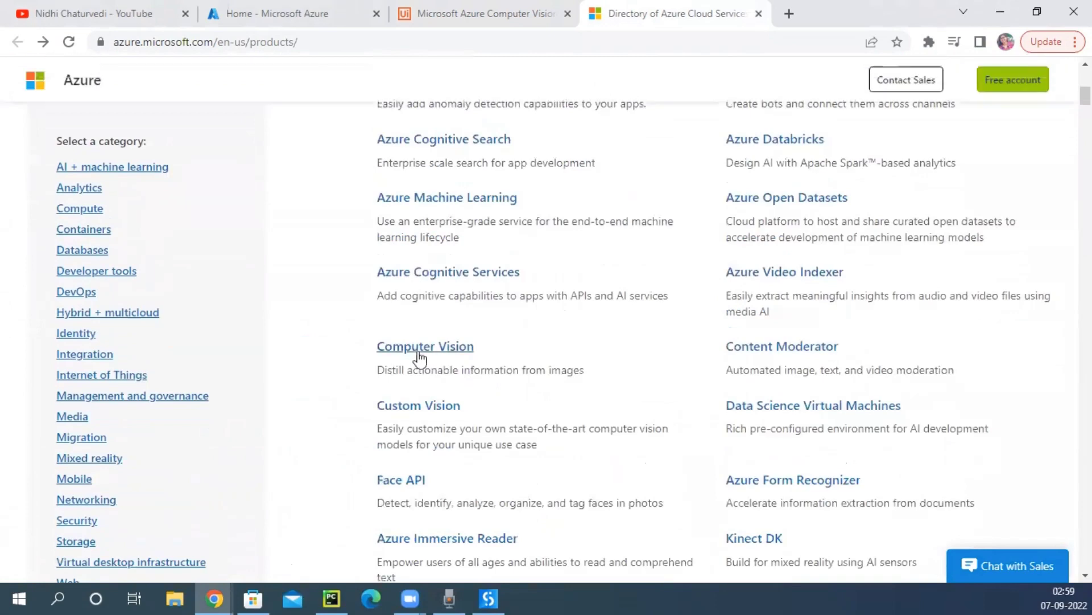
{"action": "left_click", "coordinate": [456, 351]}
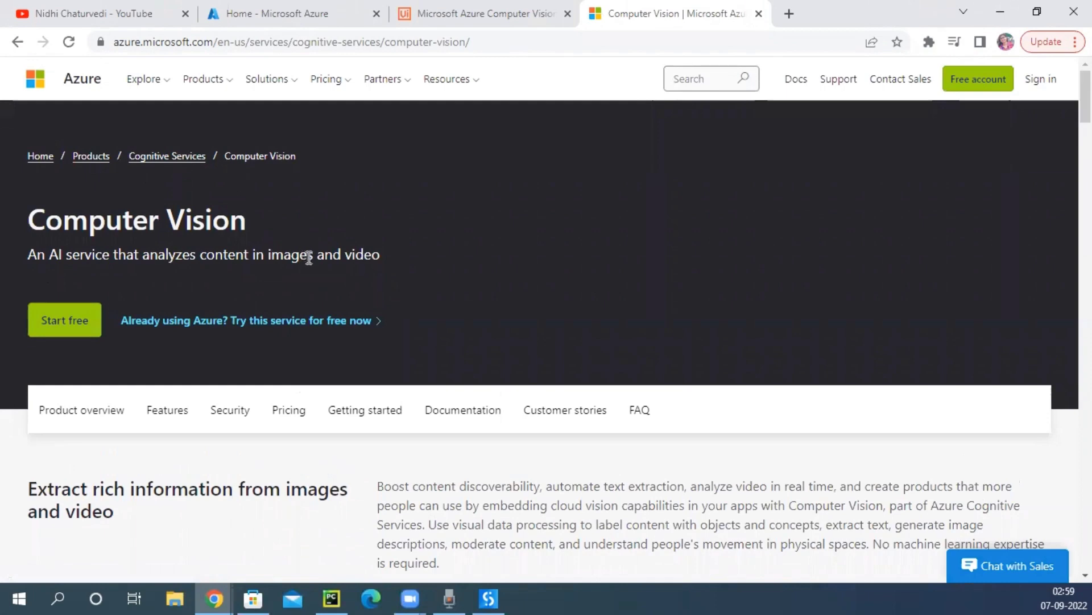
Step: Review the Computer Vision product overview and features, including the machine learning expertise requirement, and open the service's documentation
{"action": "scroll", "coordinate": [483, 330], "scroll_direction": "down", "scroll_amount": 4}
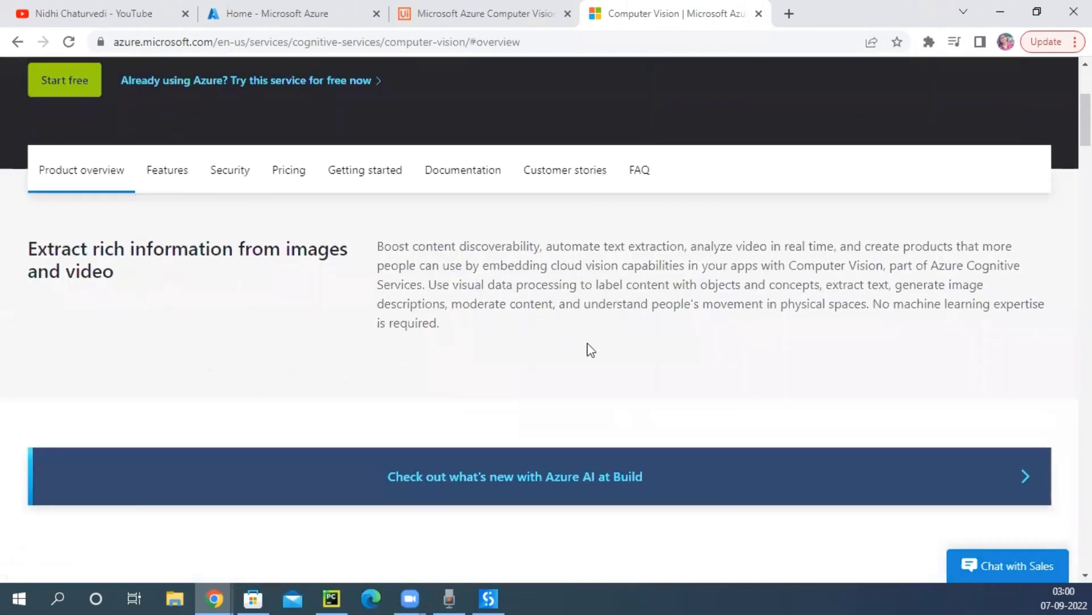
{"action": "left_click_drag", "start_coordinate": [872, 303], "coordinate": [879, 335]}
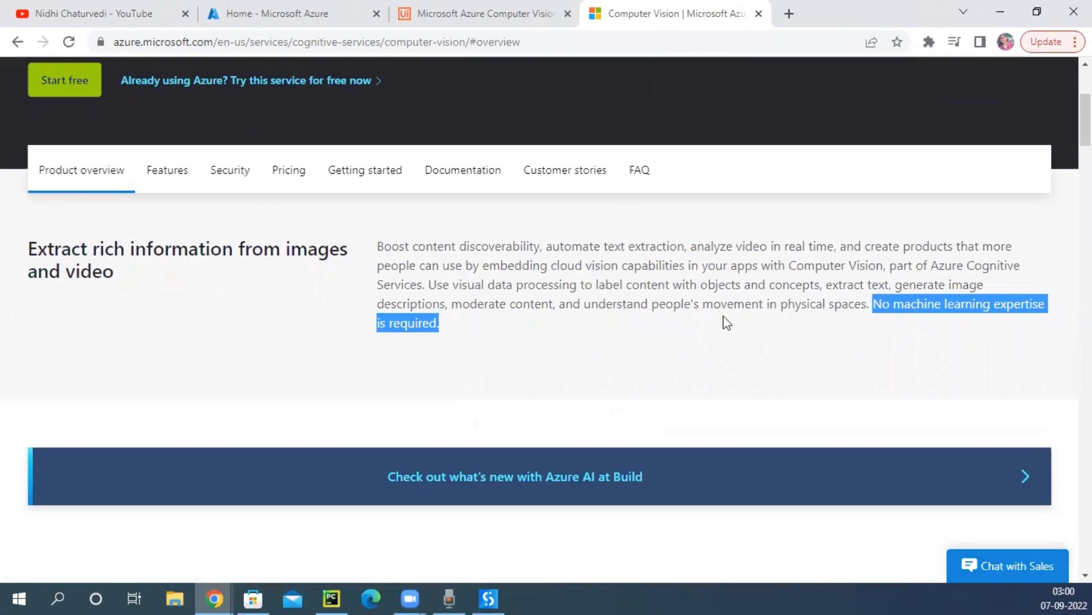
{"action": "scroll", "coordinate": [535, 369], "scroll_direction": "down", "scroll_amount": 1}
{"action": "scroll", "coordinate": [535, 369], "scroll_direction": "down", "scroll_amount": 6}
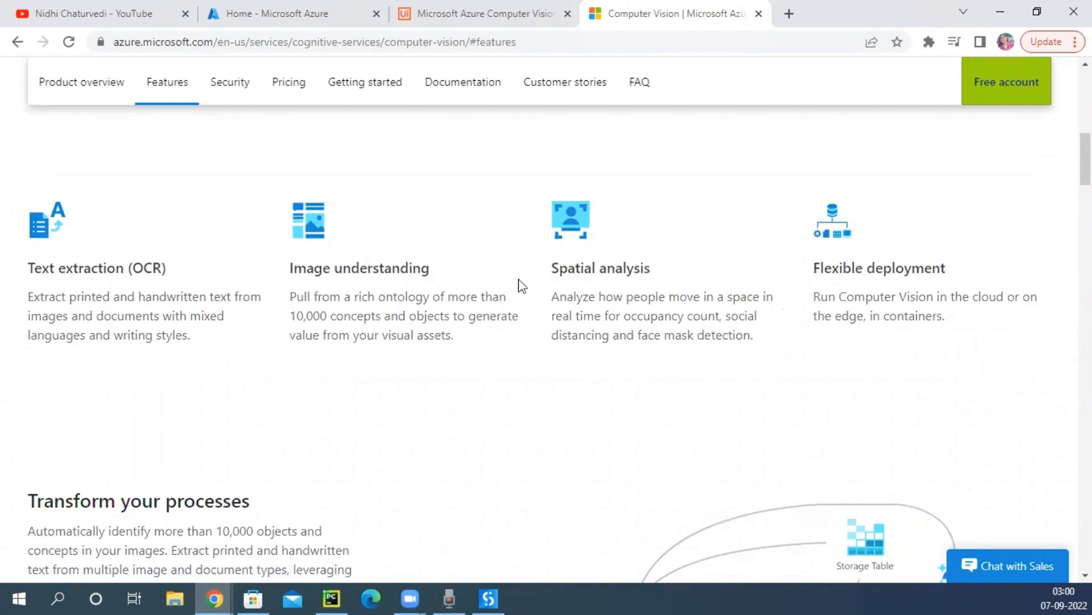
{"action": "scroll", "coordinate": [532, 336], "scroll_direction": "down", "scroll_amount": 15}
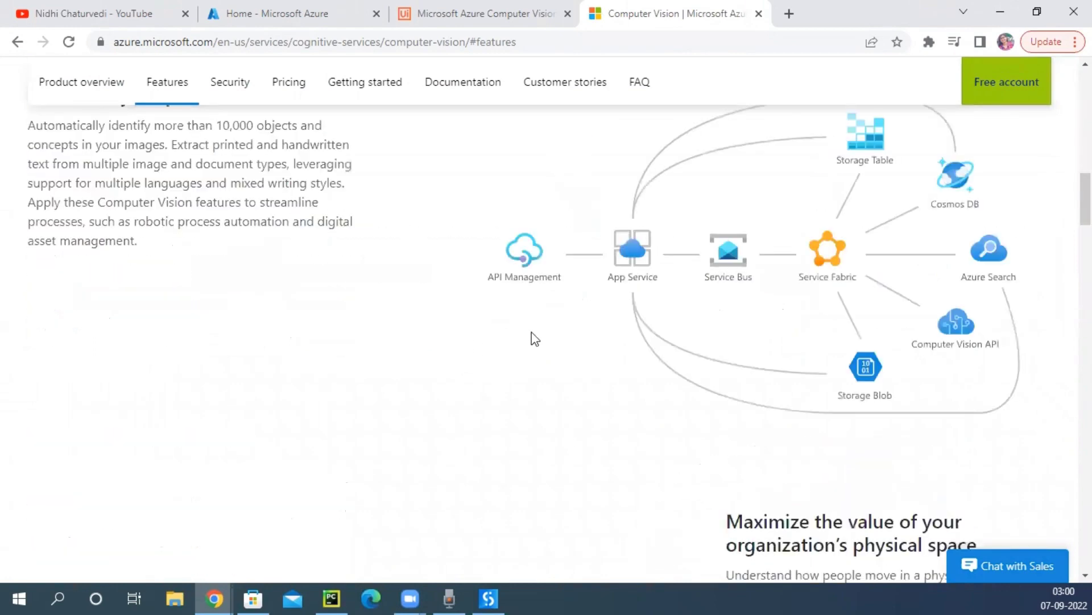
{"action": "scroll", "coordinate": [529, 335], "scroll_direction": "down", "scroll_amount": 10}
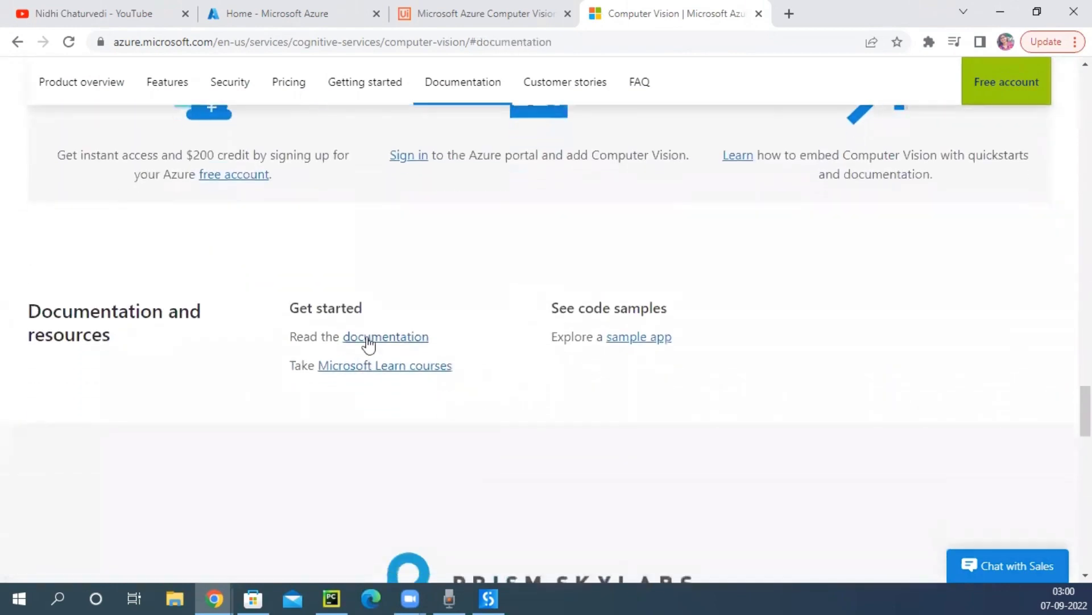
{"action": "left_click", "coordinate": [368, 340]}
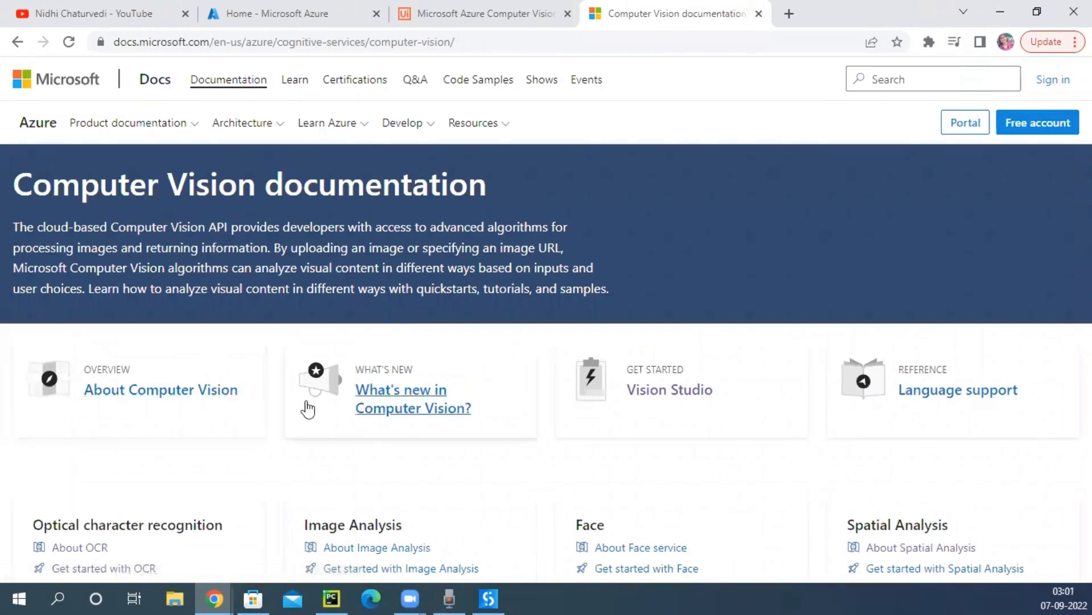
Step: Open the Get started with OCR quickstart from the Computer Vision documentation and examine its prerequisites
{"action": "scroll", "coordinate": [305, 408], "scroll_direction": "down", "scroll_amount": 5}
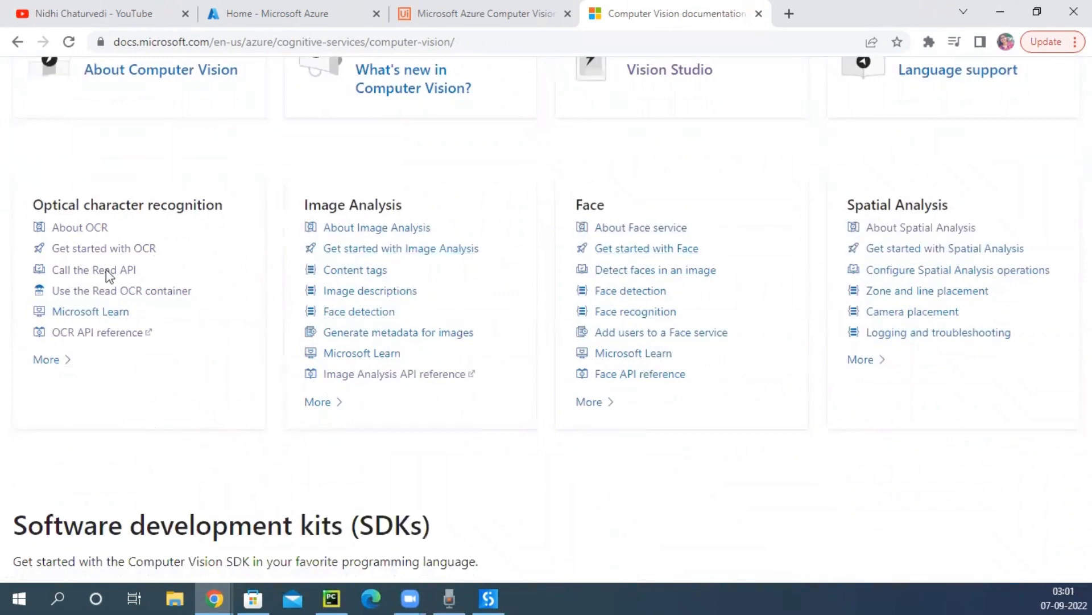
{"action": "left_click", "coordinate": [102, 250]}
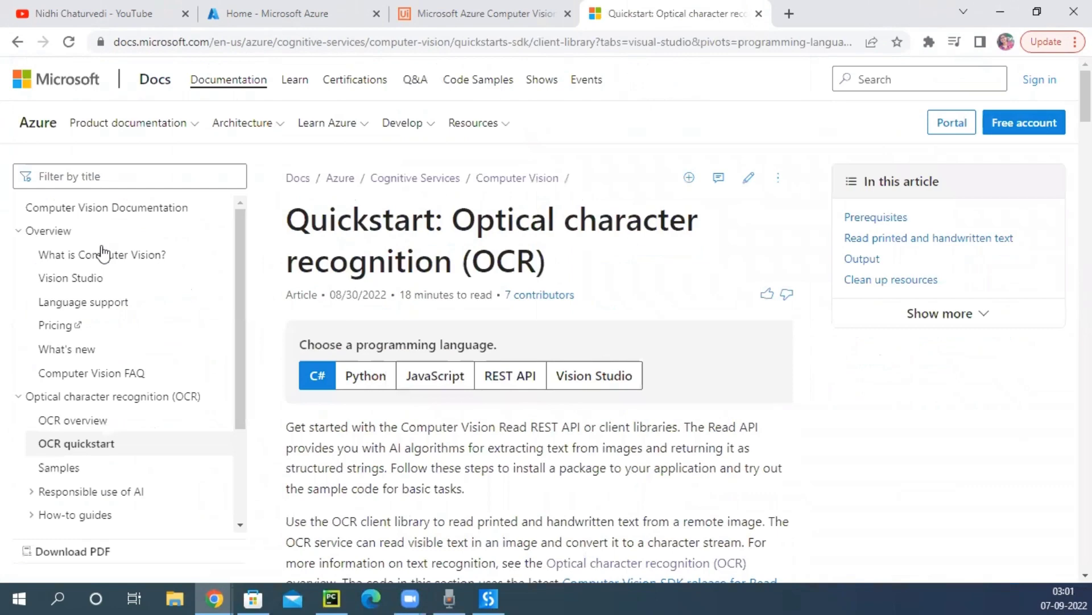
{"action": "scroll", "coordinate": [366, 383], "scroll_direction": "down", "scroll_amount": 2}
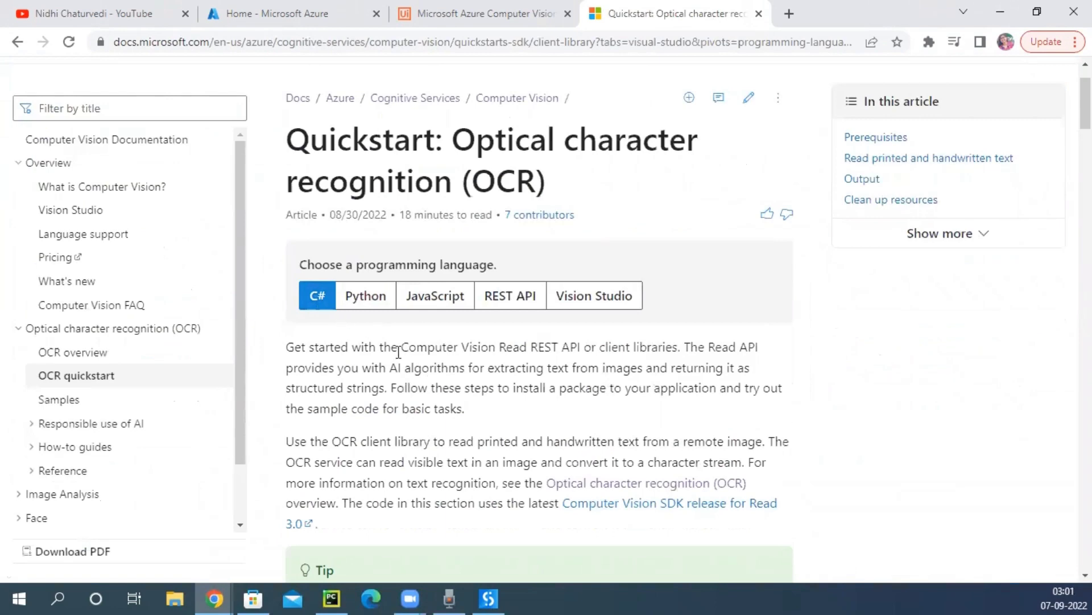
{"action": "scroll", "coordinate": [398, 364], "scroll_direction": "down", "scroll_amount": 8}
{"action": "scroll", "coordinate": [394, 353], "scroll_direction": "down", "scroll_amount": 1}
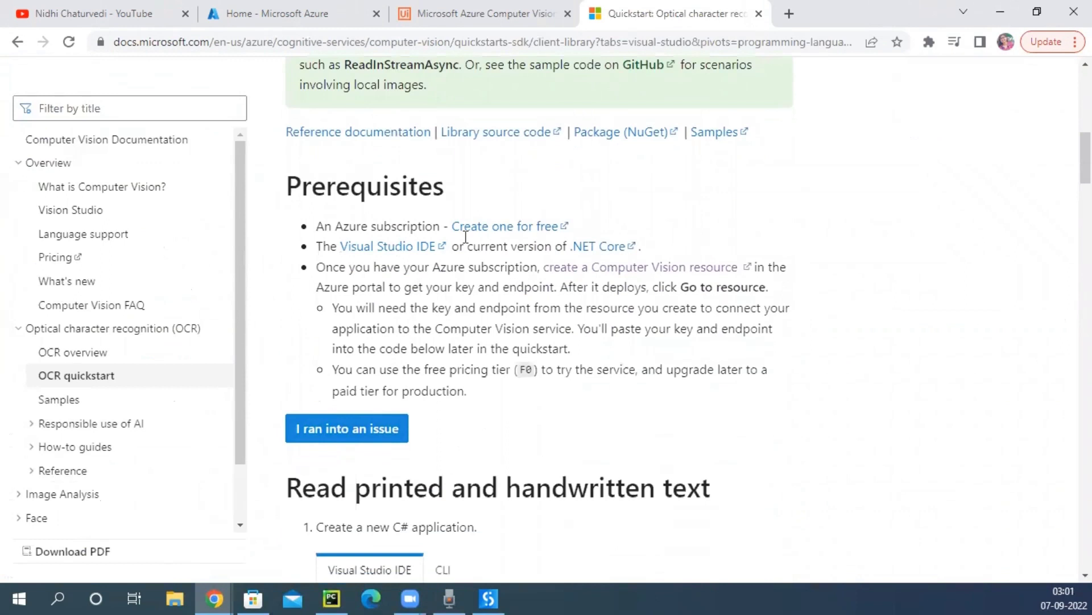
Step: Check the Azure portal home and the quickstart prerequisites against the ApiKey and Endpoint properties in the UiPath OCR documentation
{"action": "left_click", "coordinate": [245, 13]}
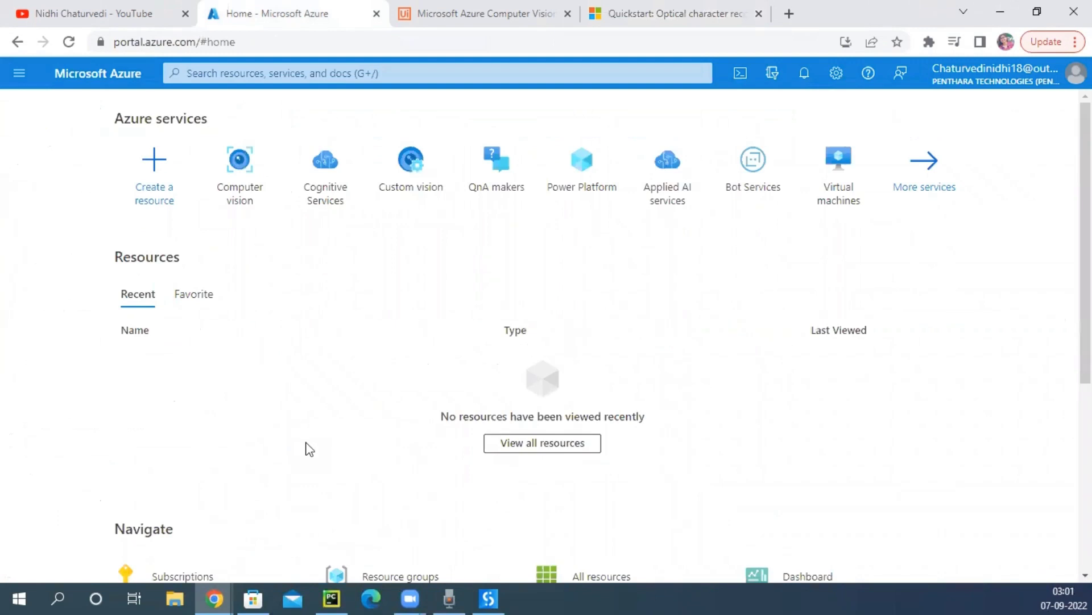
{"action": "left_click", "coordinate": [712, 12]}
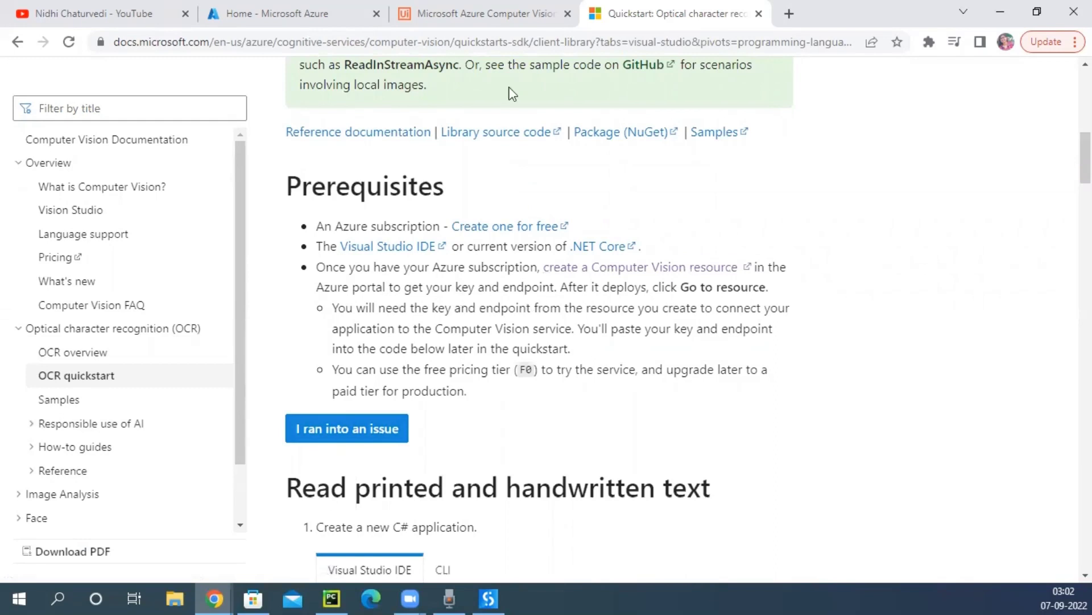
{"action": "left_click", "coordinate": [482, 20]}
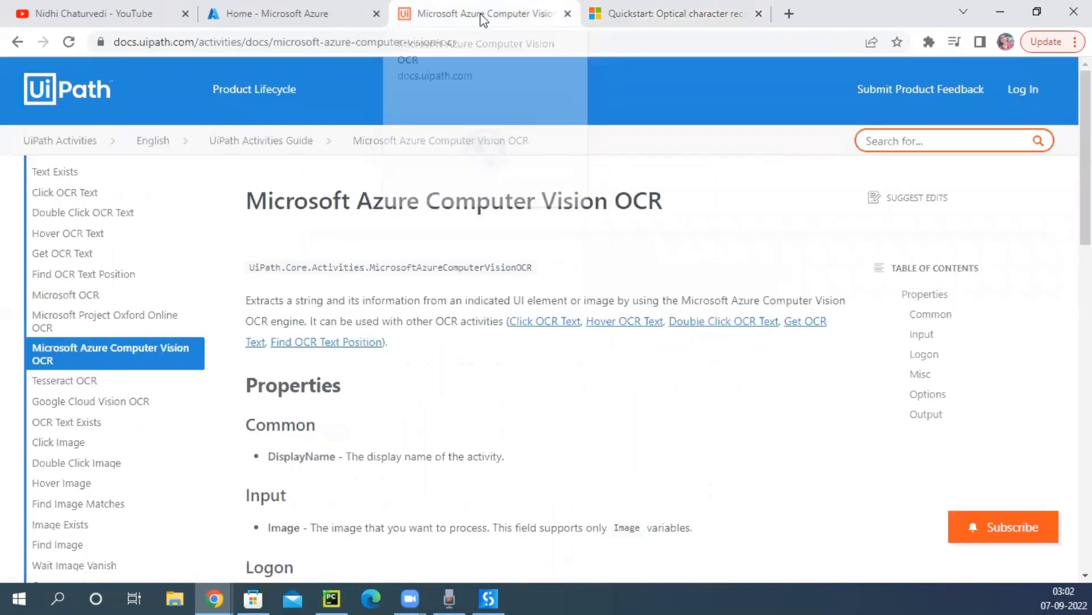
{"action": "scroll", "coordinate": [539, 391], "scroll_direction": "down", "scroll_amount": 5}
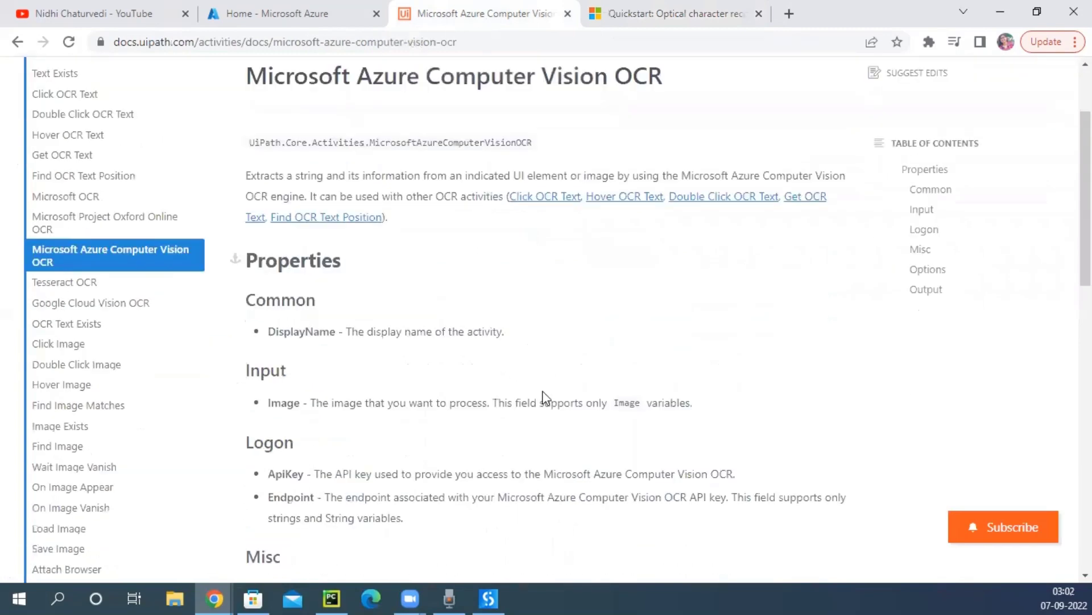
{"action": "scroll", "coordinate": [542, 386], "scroll_direction": "up", "scroll_amount": 2}
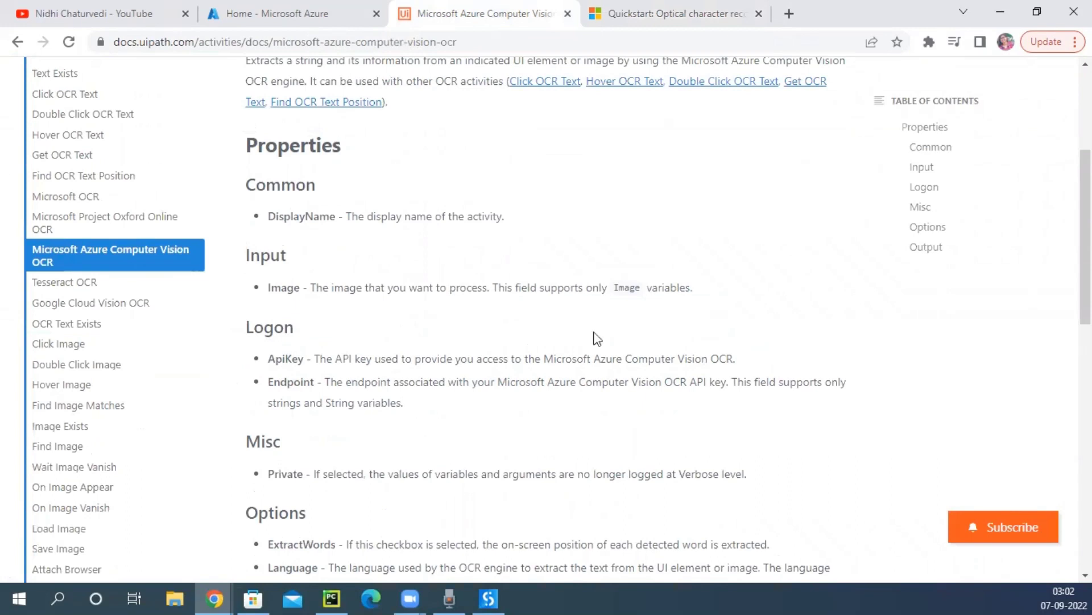
Step: In the Azure portal, open Computer vision from the AI + machine learning services and start creating a new resource
{"action": "left_click", "coordinate": [313, 24]}
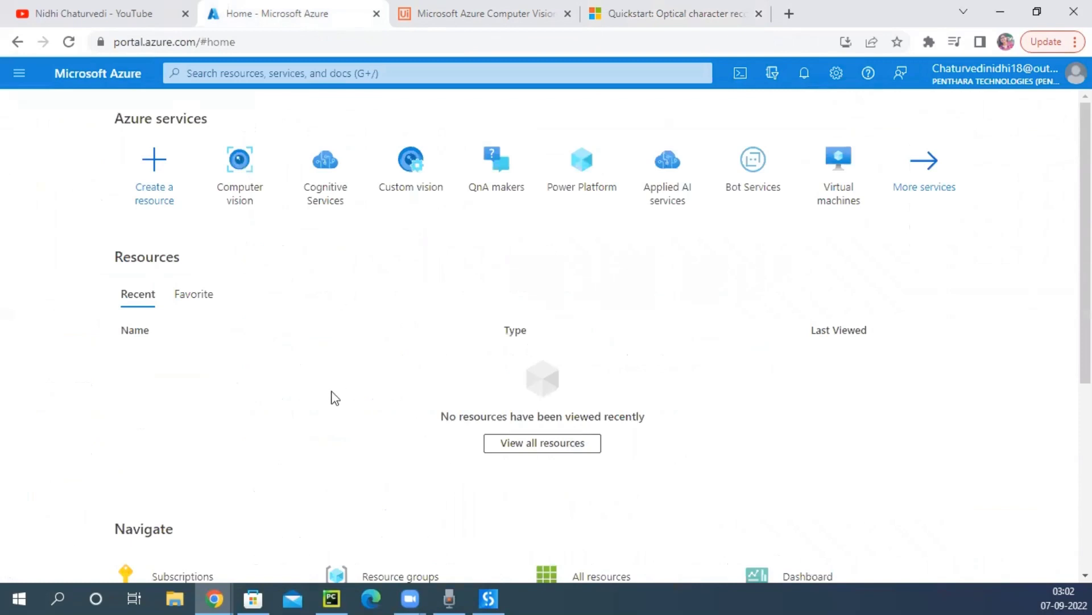
{"action": "left_click", "coordinate": [907, 190]}
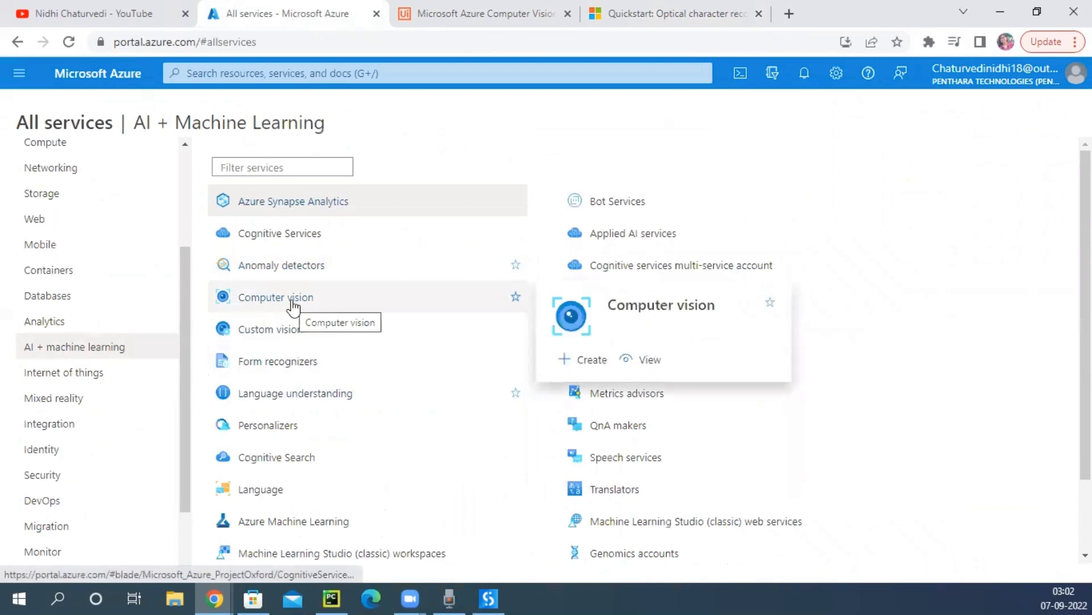
{"action": "left_click", "coordinate": [293, 307]}
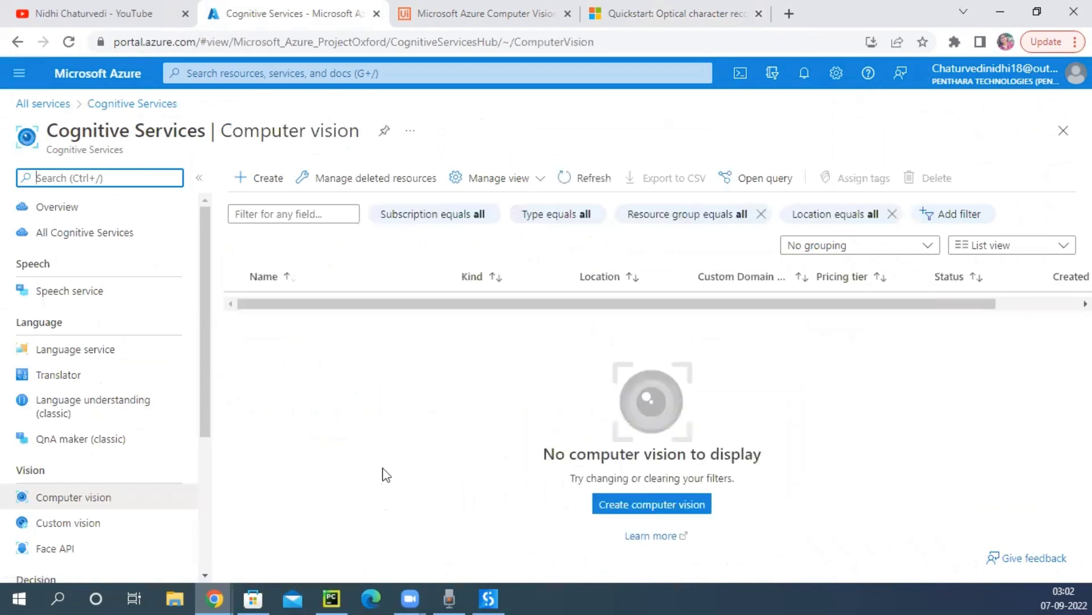
{"action": "left_click", "coordinate": [265, 183]}
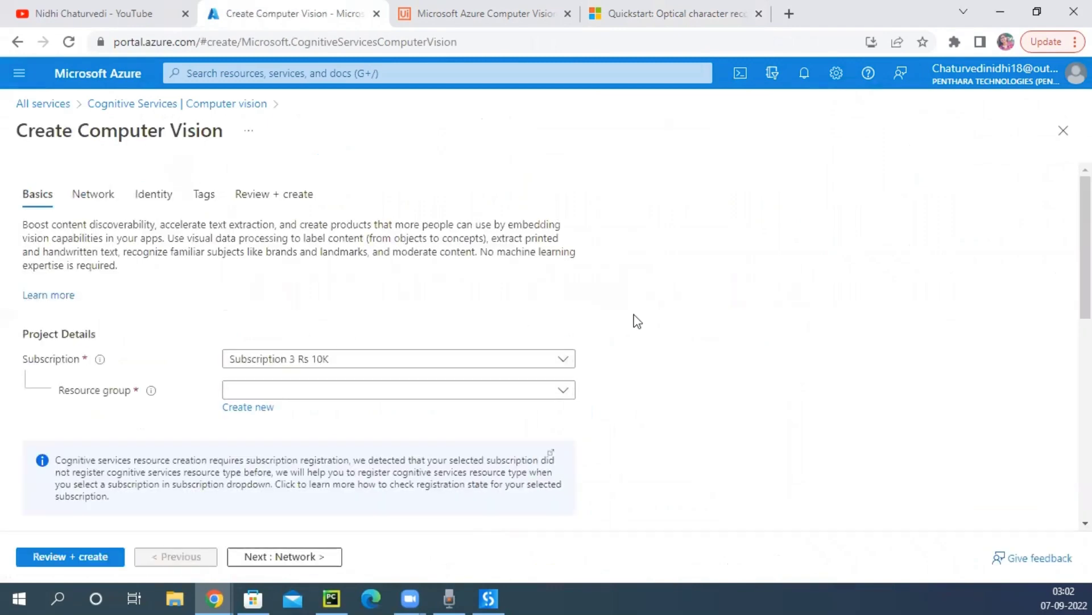
Step: Create a new resource group named IntelligentAutomation for the Computer Vision resource
{"action": "scroll", "coordinate": [638, 322], "scroll_direction": "down", "scroll_amount": 1}
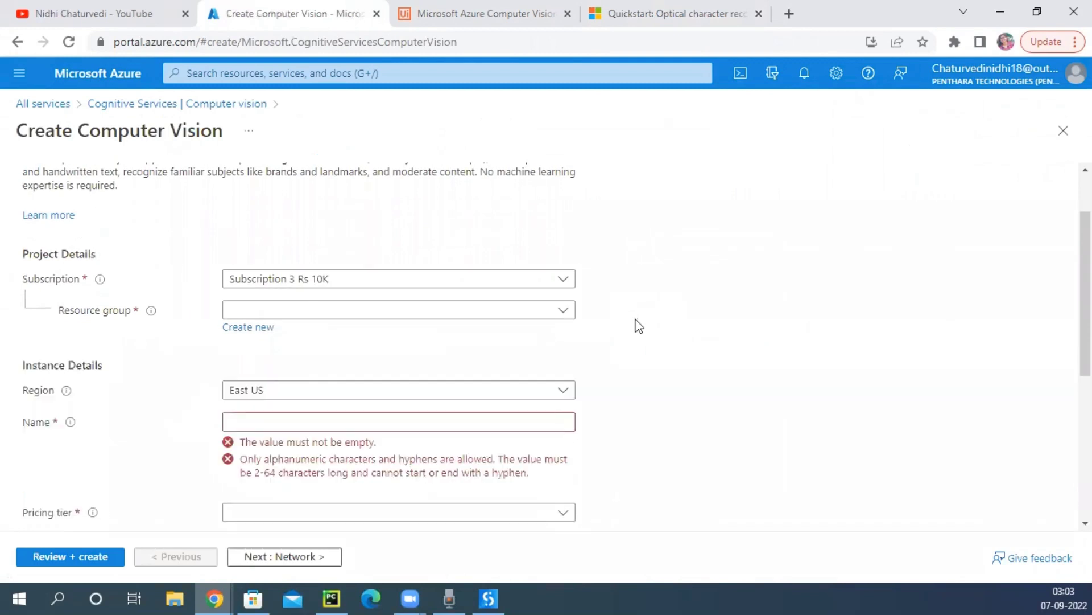
{"action": "scroll", "coordinate": [638, 325], "scroll_direction": "down", "scroll_amount": 1}
{"action": "scroll", "coordinate": [638, 324], "scroll_direction": "up", "scroll_amount": 1}
{"action": "left_click", "coordinate": [322, 314]}
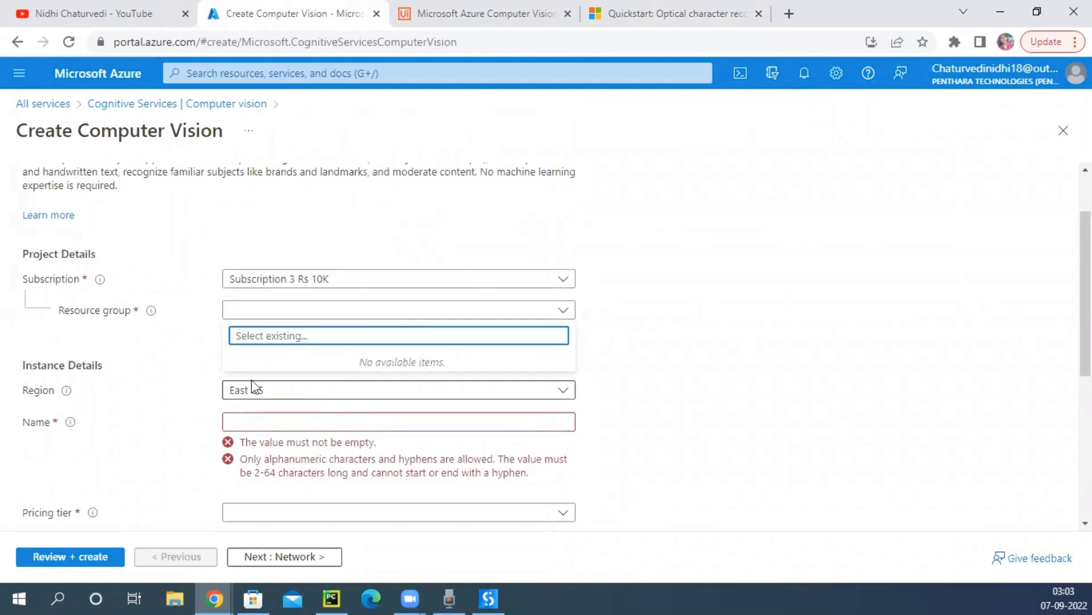
{"action": "left_click", "coordinate": [168, 392]}
{"action": "left_click", "coordinate": [250, 328]}
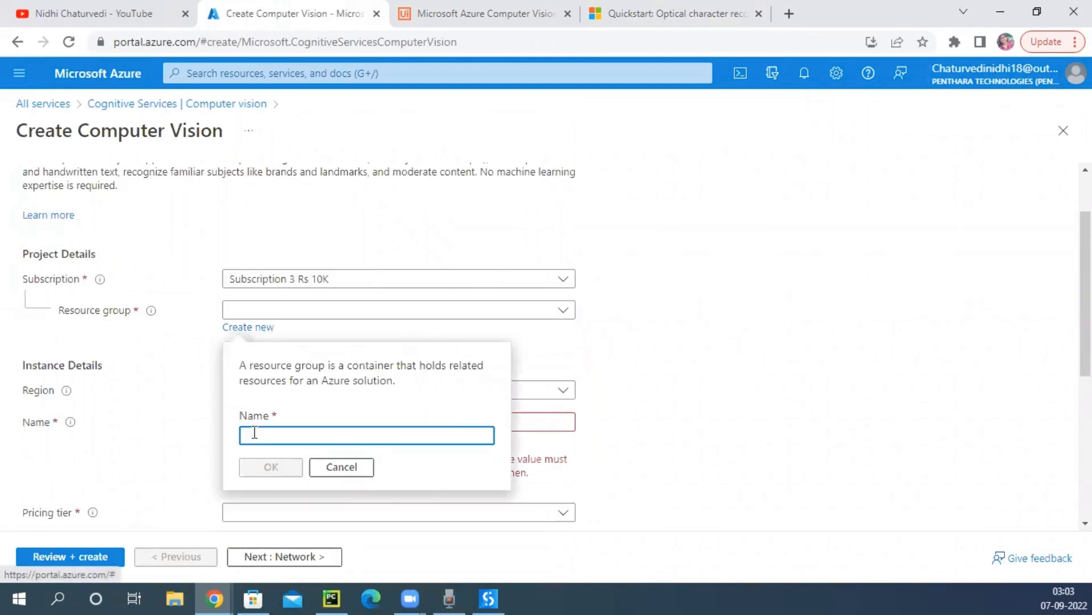
{"action": "type", "text": "In"}
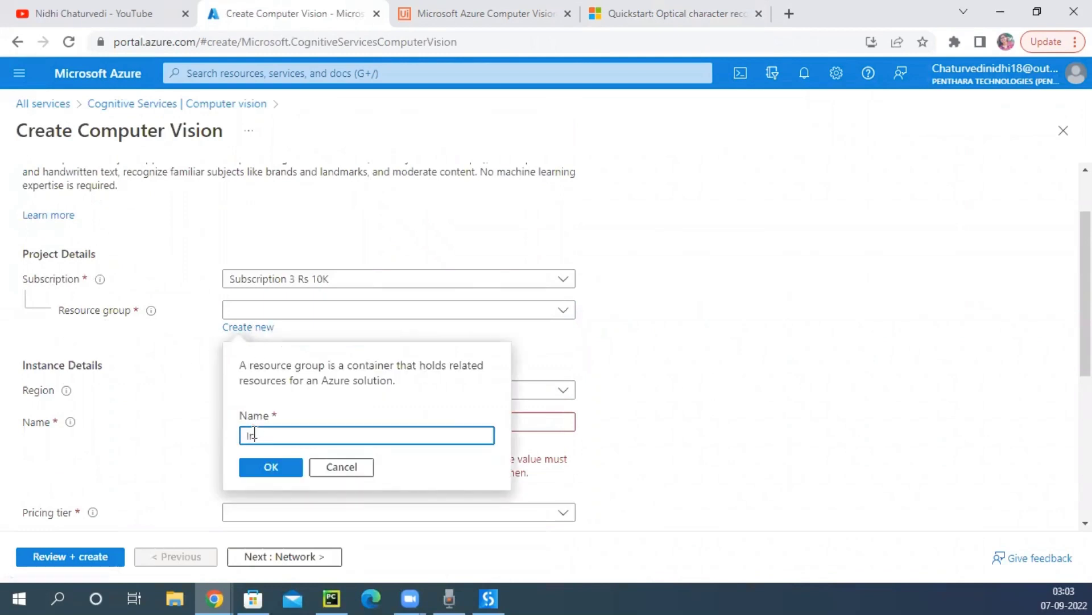
{"action": "type", "text": "telligentAutomation"}
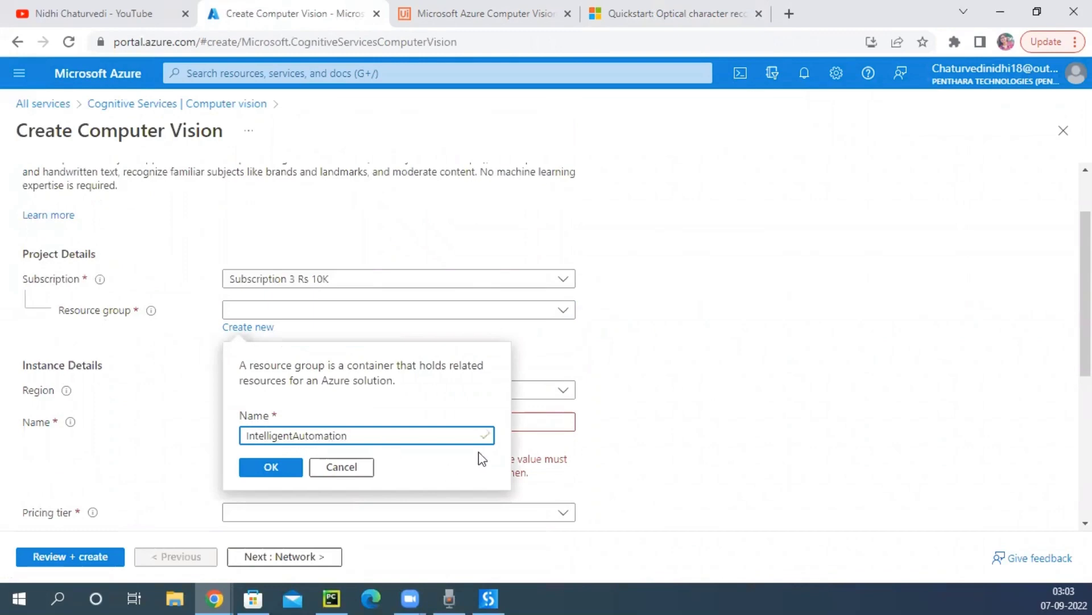
{"action": "left_click", "coordinate": [270, 471]}
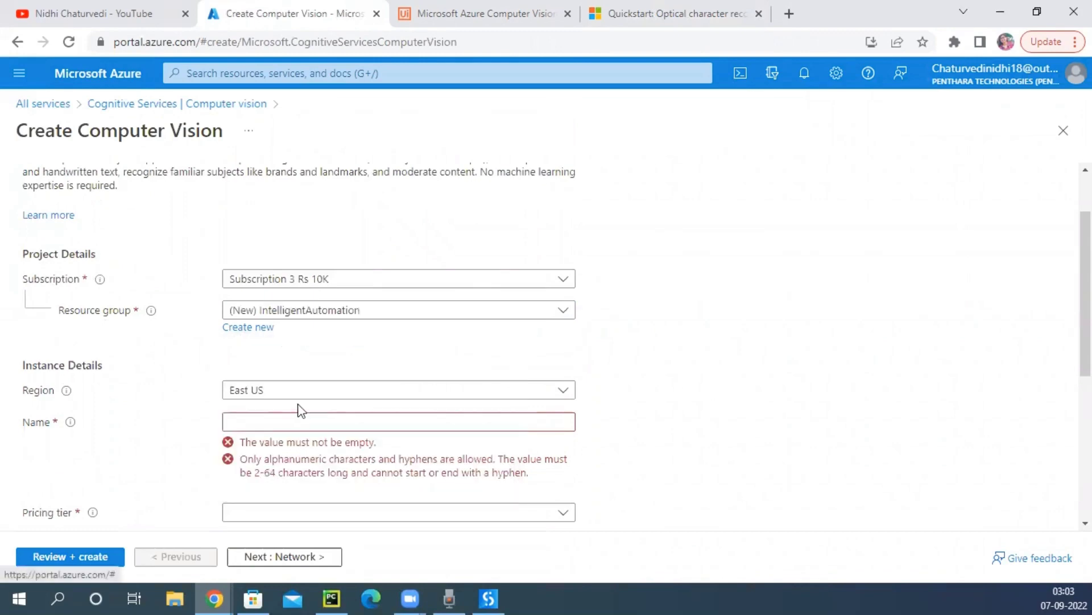
Step: Name the Computer Vision instance MSCompupterVisioninUiPath
{"action": "scroll", "coordinate": [549, 370], "scroll_direction": "down", "scroll_amount": 3}
{"action": "scroll", "coordinate": [579, 371], "scroll_direction": "up", "scroll_amount": 1}
{"action": "scroll", "coordinate": [579, 370], "scroll_direction": "up", "scroll_amount": 2}
{"action": "left_click", "coordinate": [373, 421]}
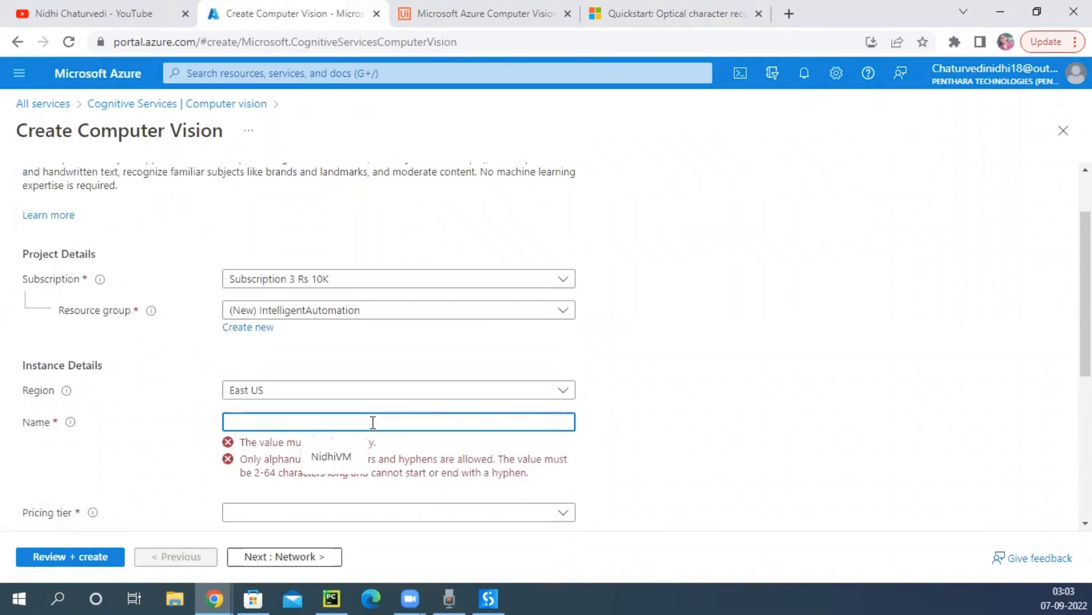
{"action": "type", "text": "MS"}
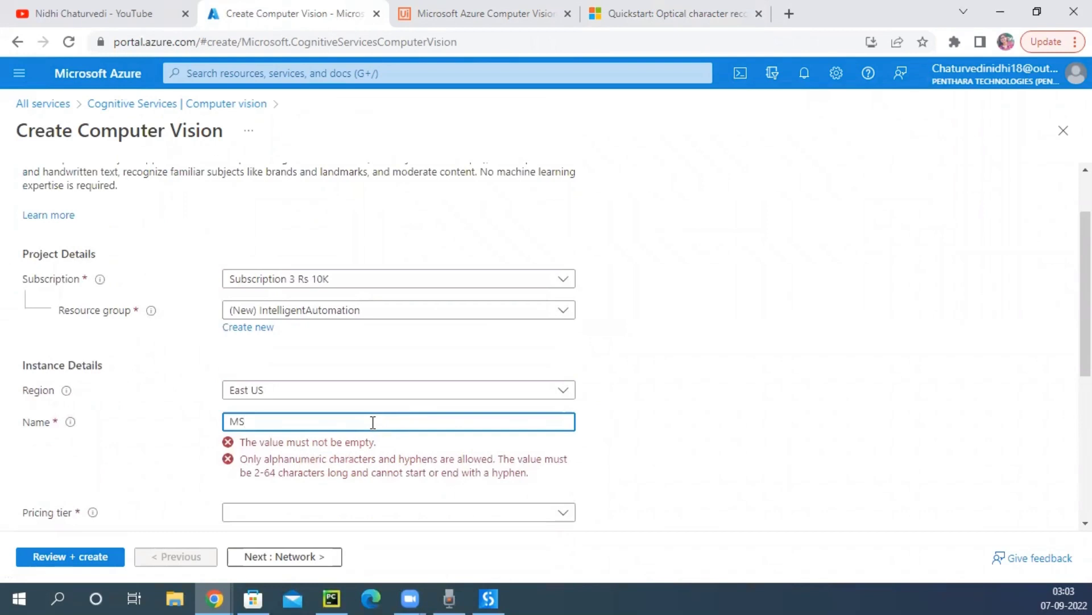
{"action": "type", "text": "CompupterVisi"}
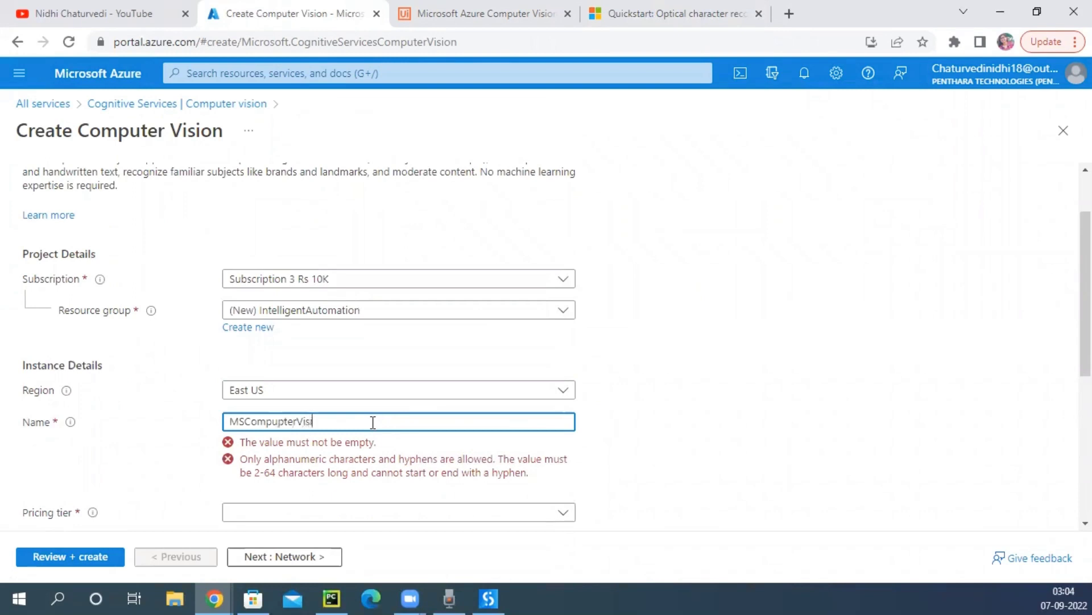
{"action": "type", "text": "oninUiPath"}
Step: Set the instance's pricing tier to Free F0 (20 Calls per minute, 5K Calls per month)
{"action": "scroll", "coordinate": [373, 422], "scroll_direction": "down", "scroll_amount": 3}
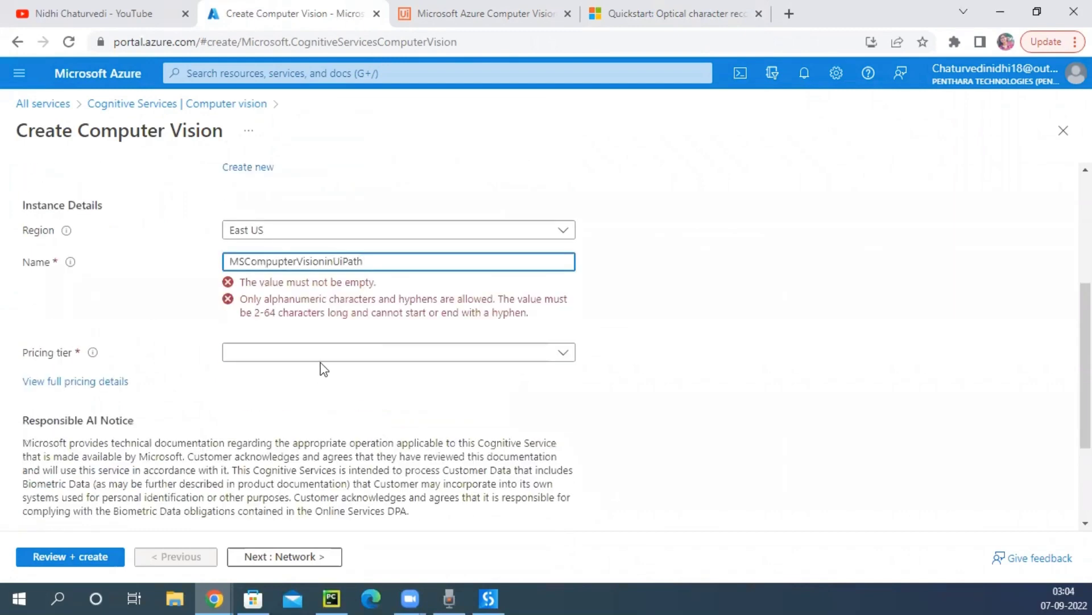
{"action": "left_click", "coordinate": [322, 355]}
{"action": "left_click", "coordinate": [322, 312]}
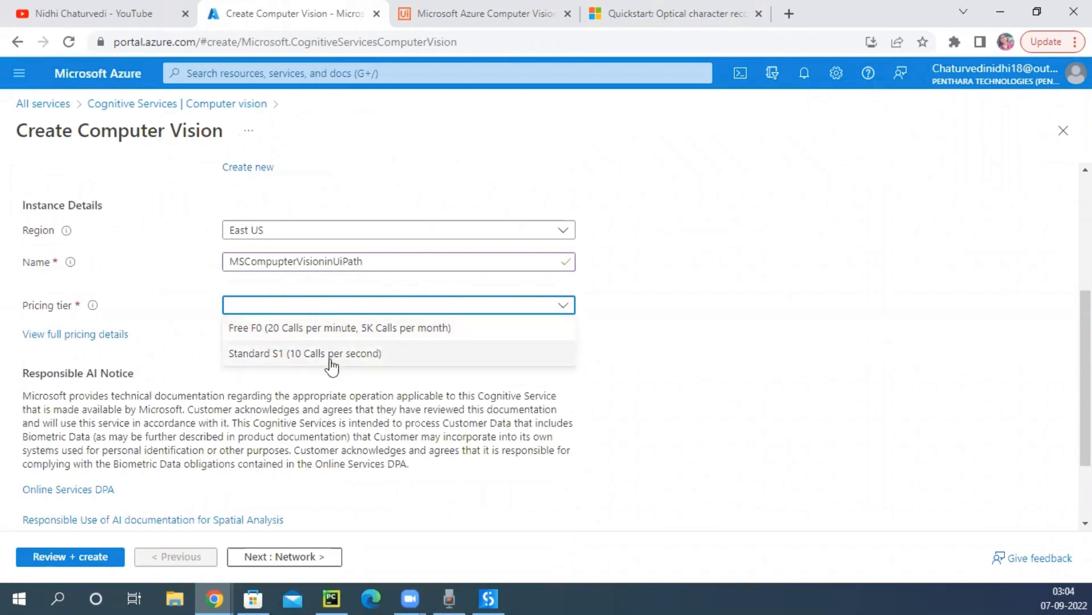
{"action": "left_click", "coordinate": [402, 329]}
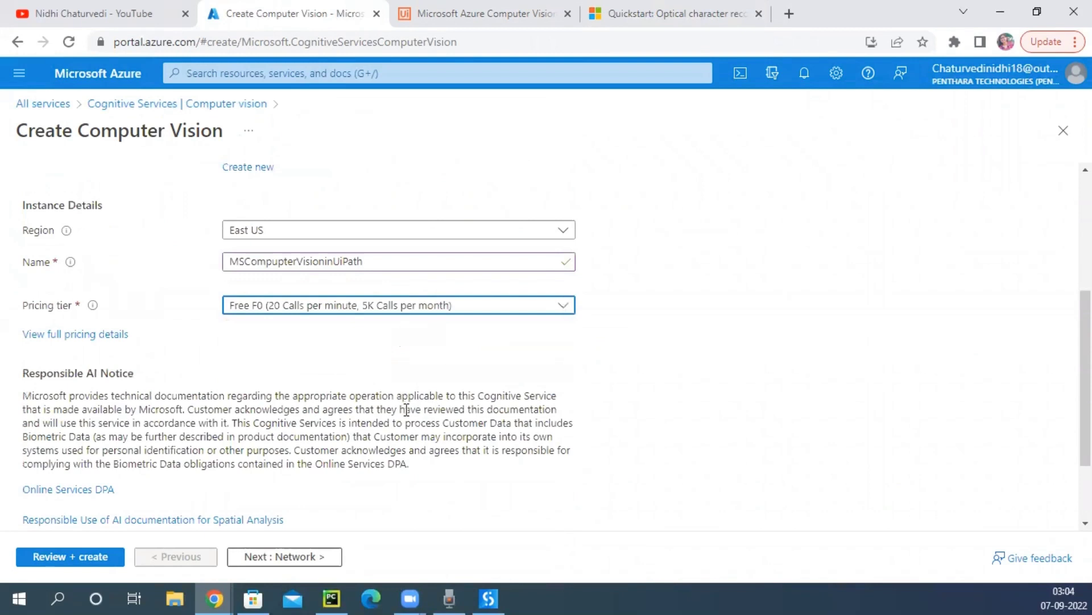
Step: Acknowledge the Responsible AI terms, and create the Computer Vision resource after reviewing its settings
{"action": "scroll", "coordinate": [407, 406], "scroll_direction": "down", "scroll_amount": 2}
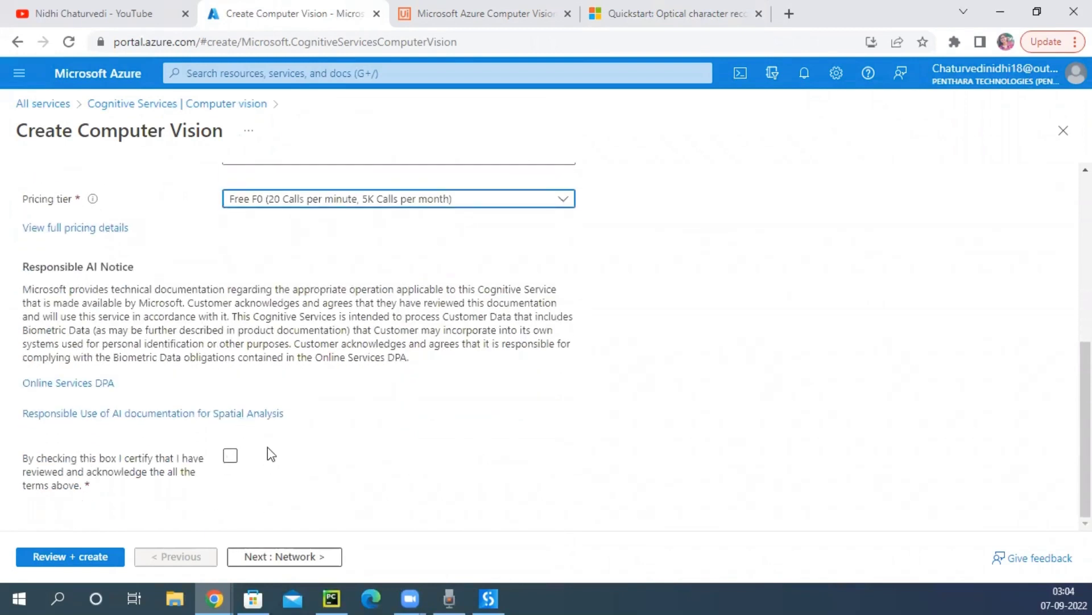
{"action": "left_click", "coordinate": [231, 456]}
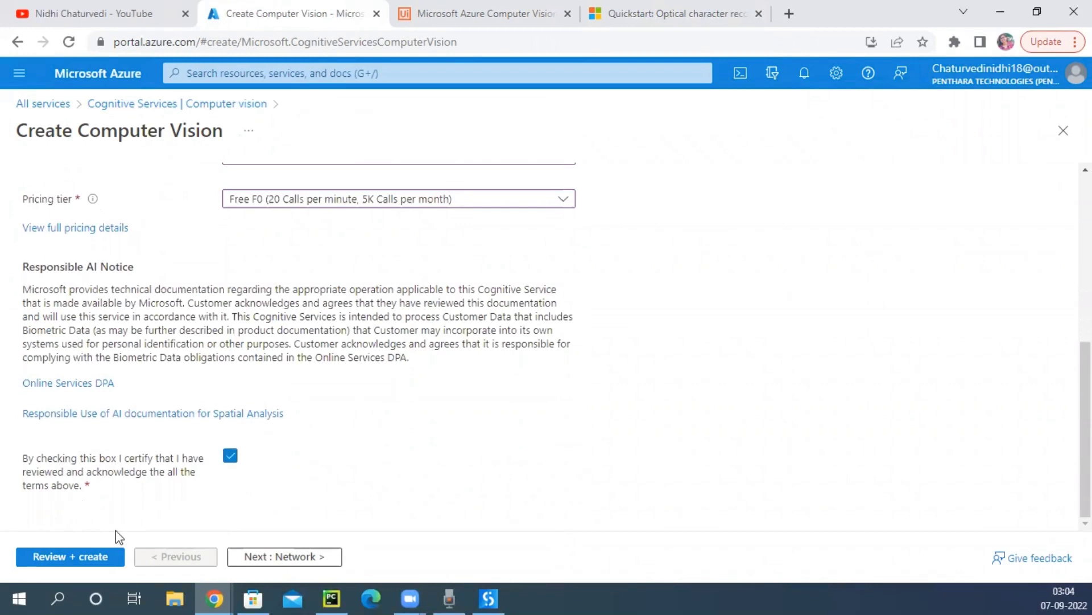
{"action": "left_click", "coordinate": [77, 562]}
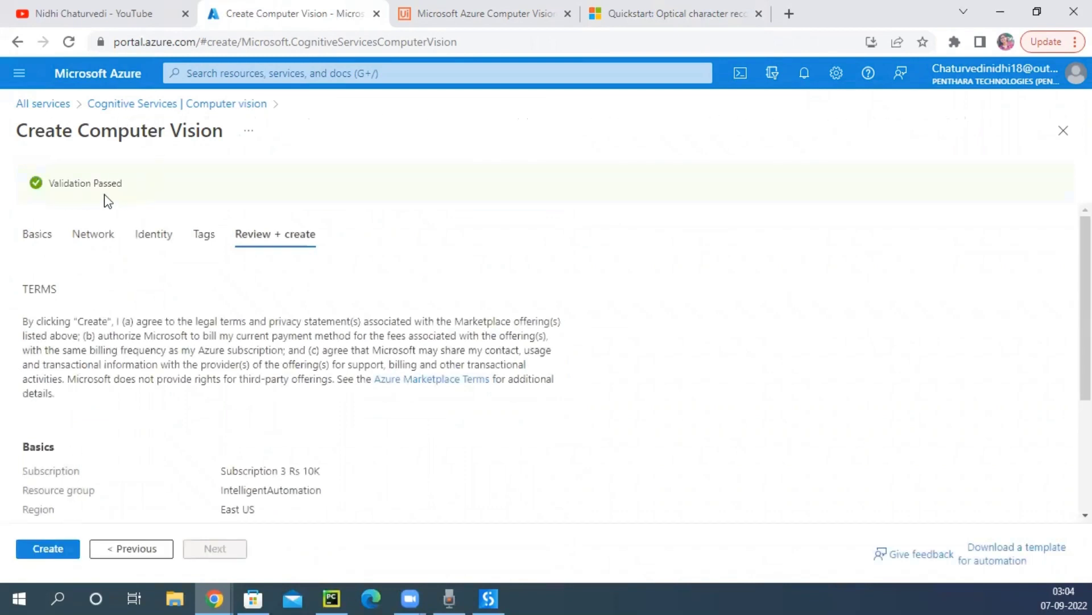
{"action": "scroll", "coordinate": [173, 405], "scroll_direction": "down", "scroll_amount": 1}
{"action": "scroll", "coordinate": [173, 406], "scroll_direction": "down", "scroll_amount": 2}
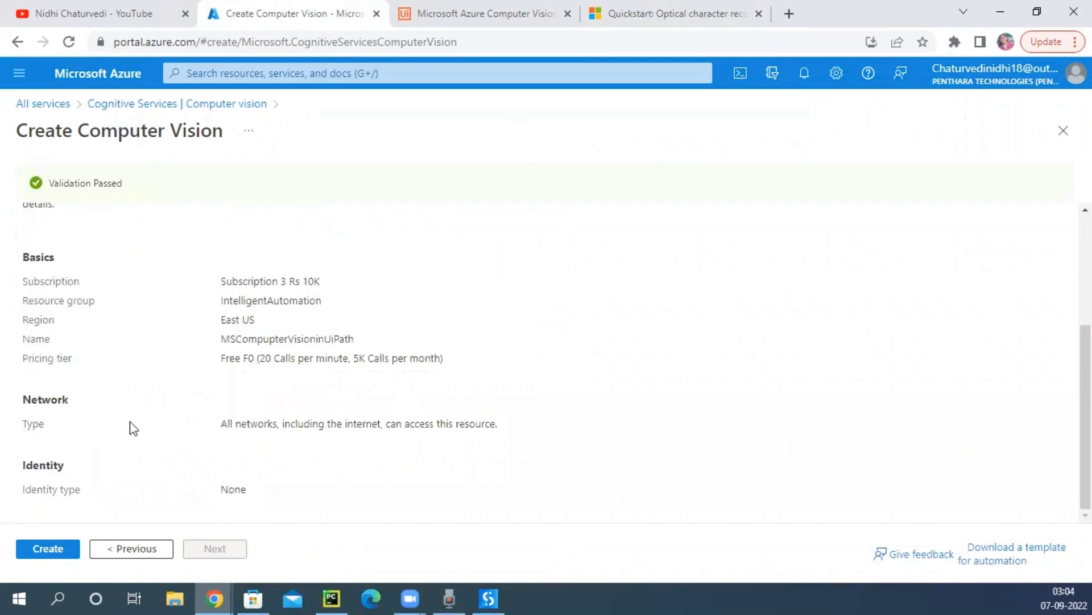
{"action": "left_click", "coordinate": [45, 552]}
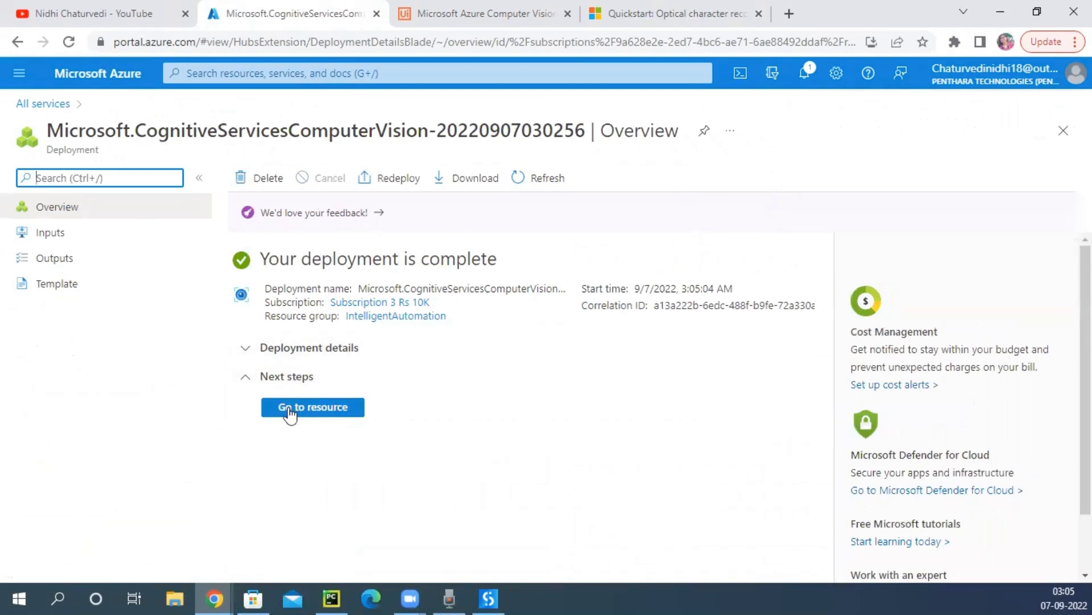
Step: Go to the deployed Computer Vision resource and open its Keys and Endpoint page
{"action": "left_click", "coordinate": [310, 408]}
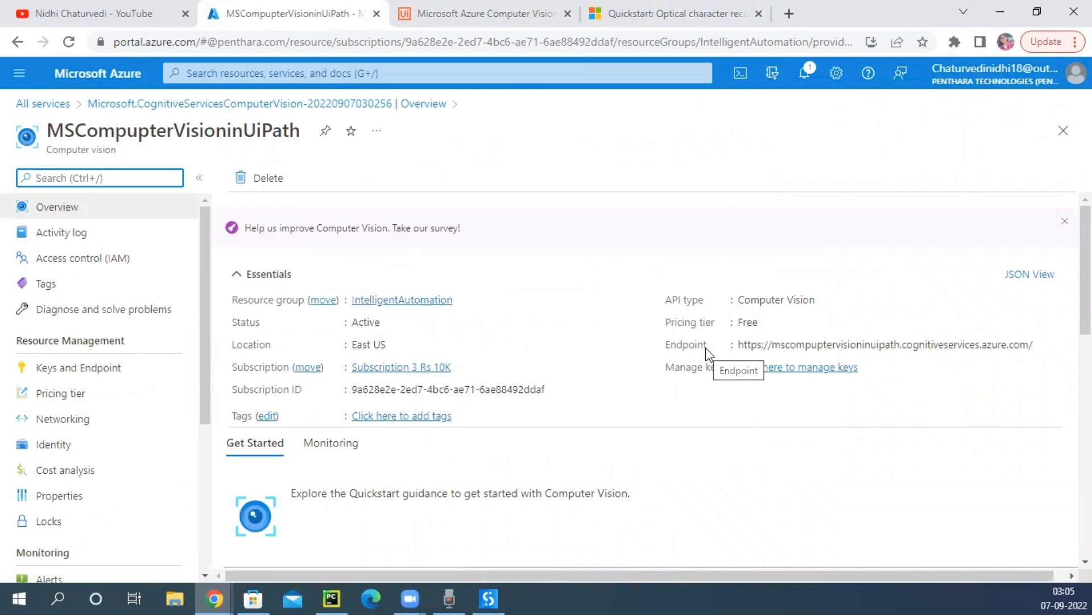
{"action": "scroll", "coordinate": [723, 418], "scroll_direction": "down", "scroll_amount": 5}
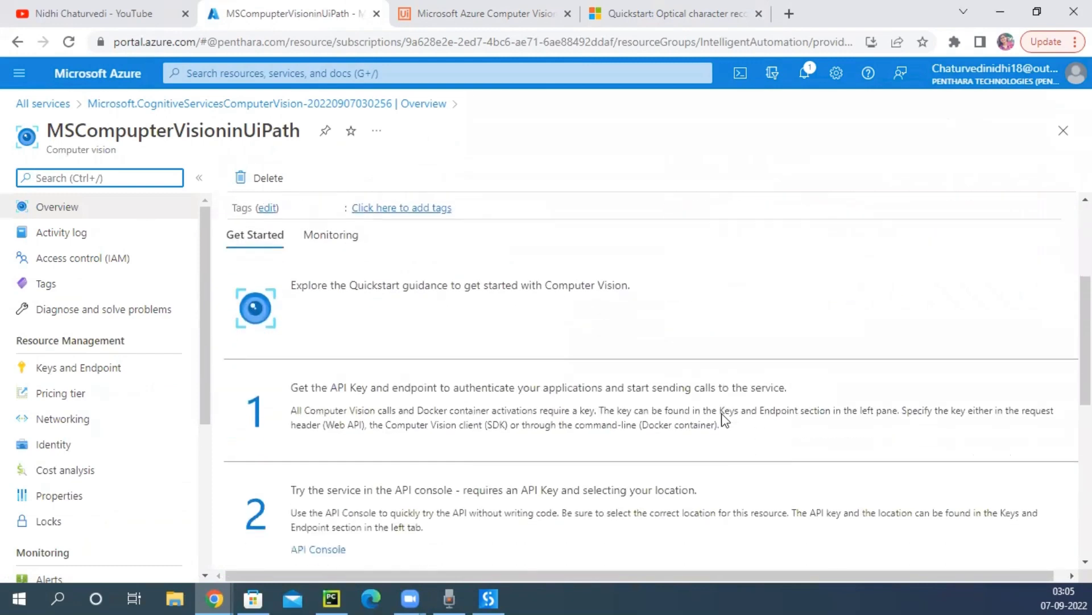
{"action": "scroll", "coordinate": [724, 420], "scroll_direction": "up", "scroll_amount": 6}
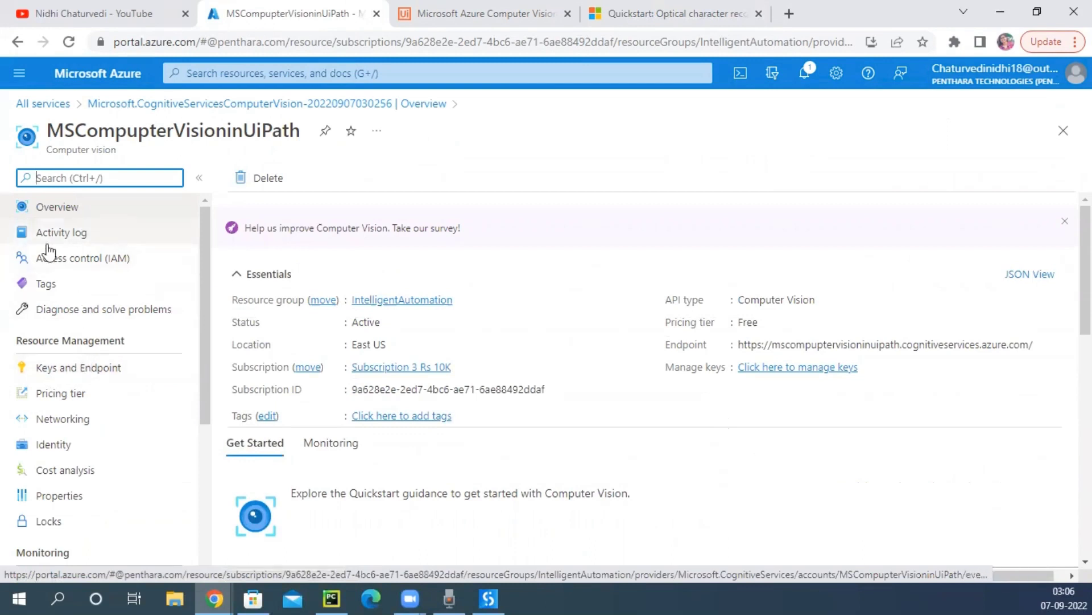
{"action": "left_click", "coordinate": [58, 376]}
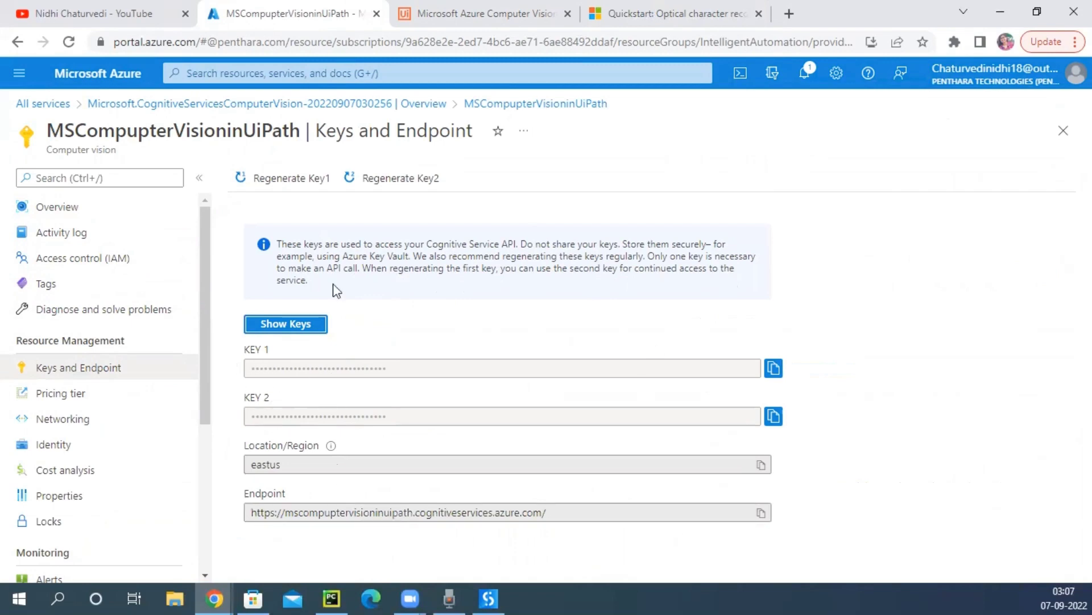
Step: Compare the ApiKey and Endpoint properties in the UiPath documentation with the free pricing tier prerequisite in the OCR quickstart
{"action": "left_click", "coordinate": [468, 16]}
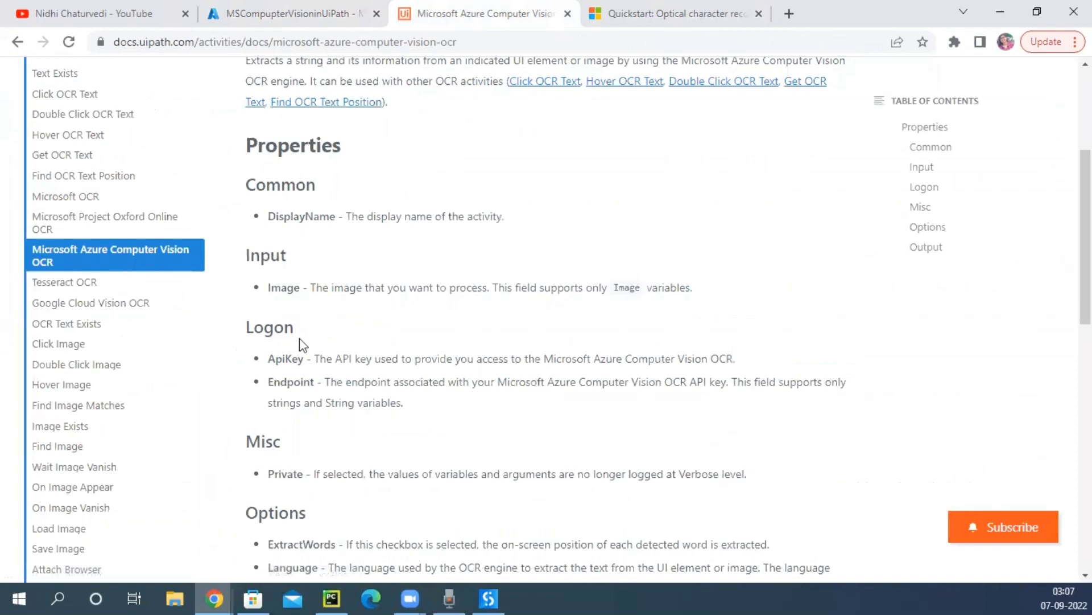
{"action": "left_click", "coordinate": [667, 18]}
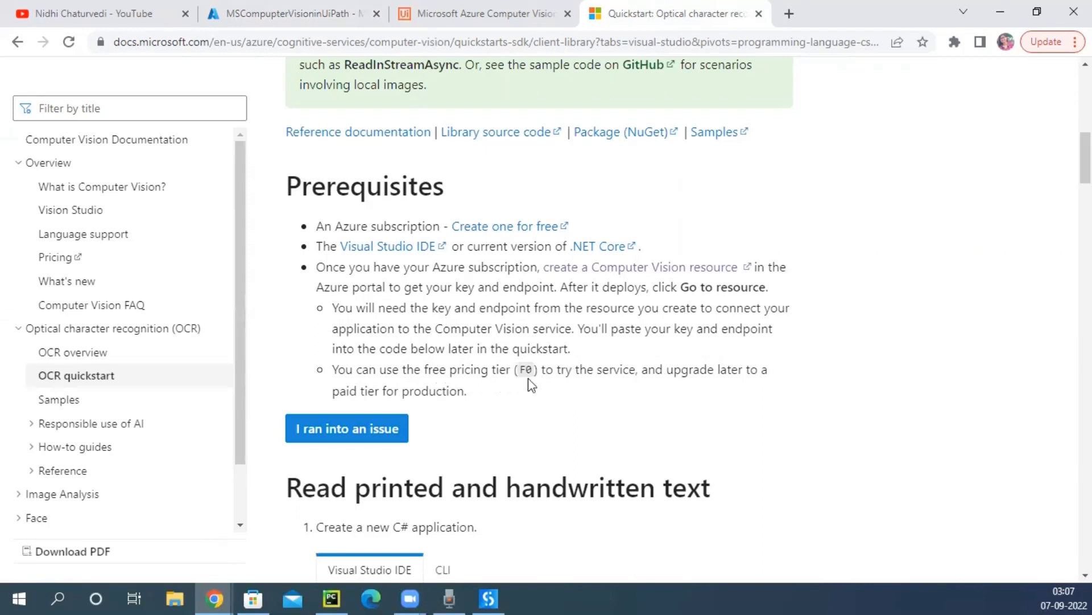
{"action": "left_click_drag", "start_coordinate": [424, 368], "coordinate": [492, 369]}
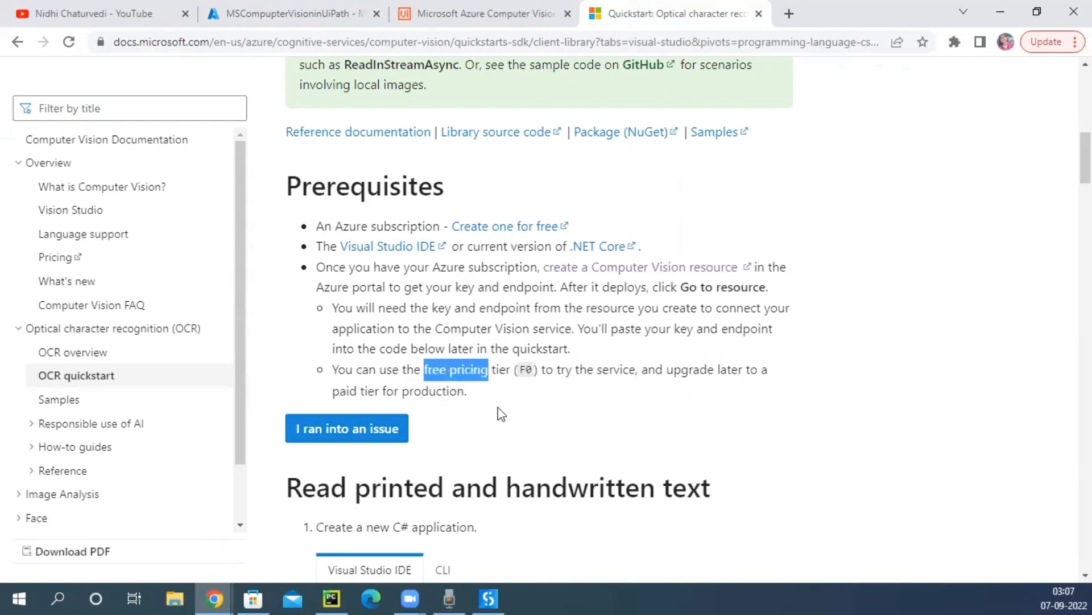
{"action": "scroll", "coordinate": [500, 412], "scroll_direction": "up", "scroll_amount": 15}
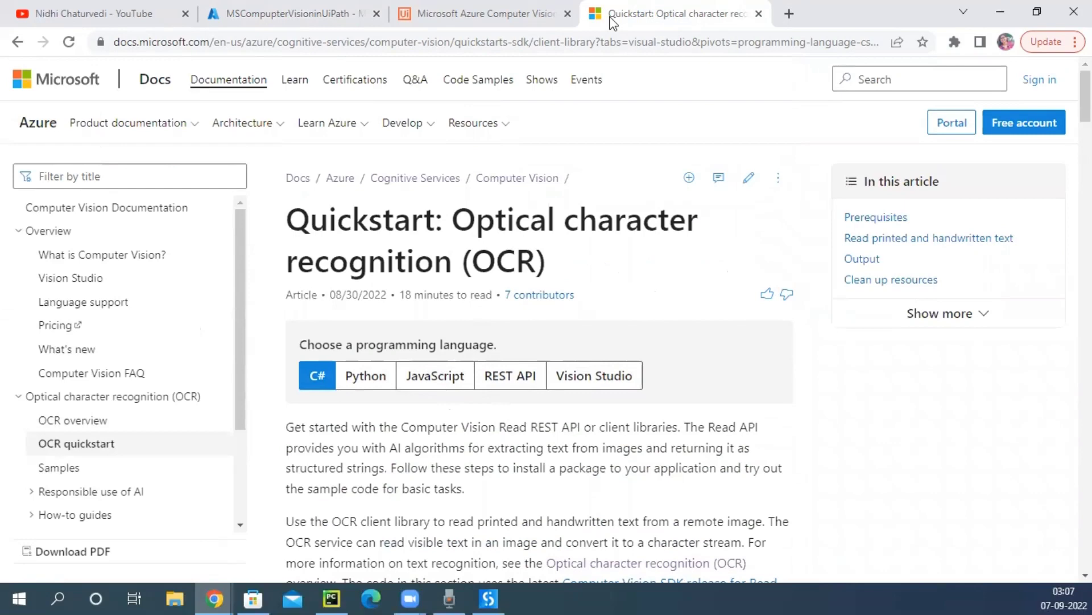
{"action": "left_click", "coordinate": [512, 15]}
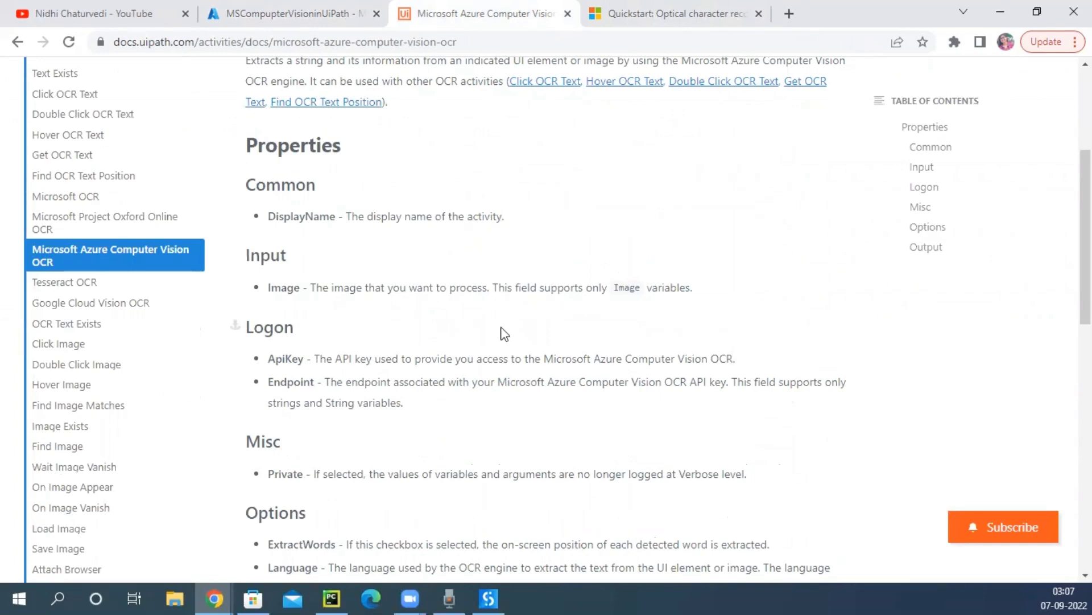
Step: Switch to UiPath Studio, create a blank process named MSComputerVisionOCR and open its main workflow
{"action": "left_click", "coordinate": [487, 596]}
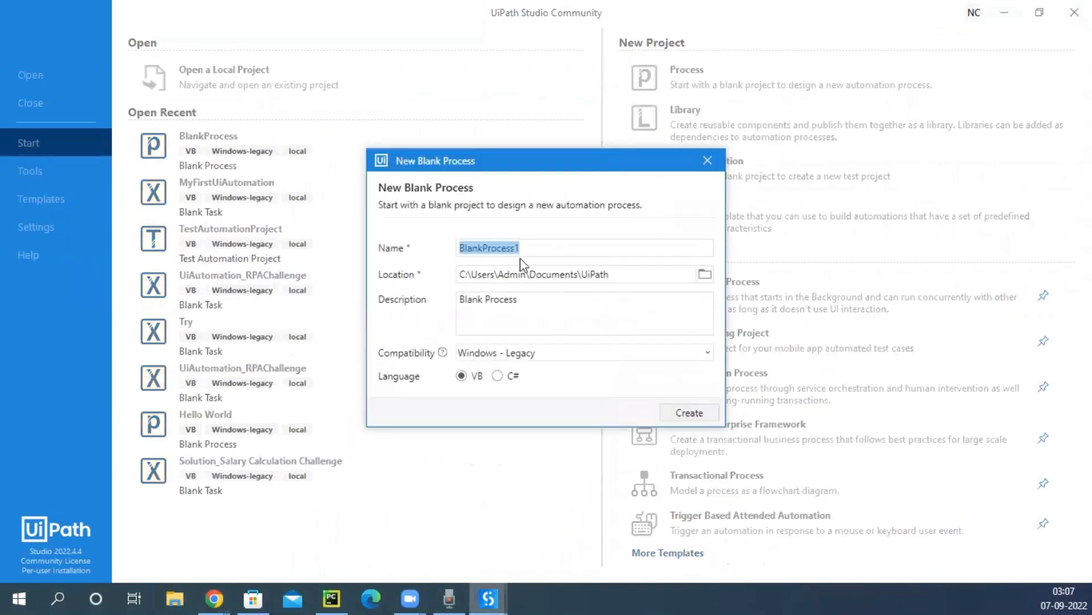
{"action": "type", "text": "MS"}
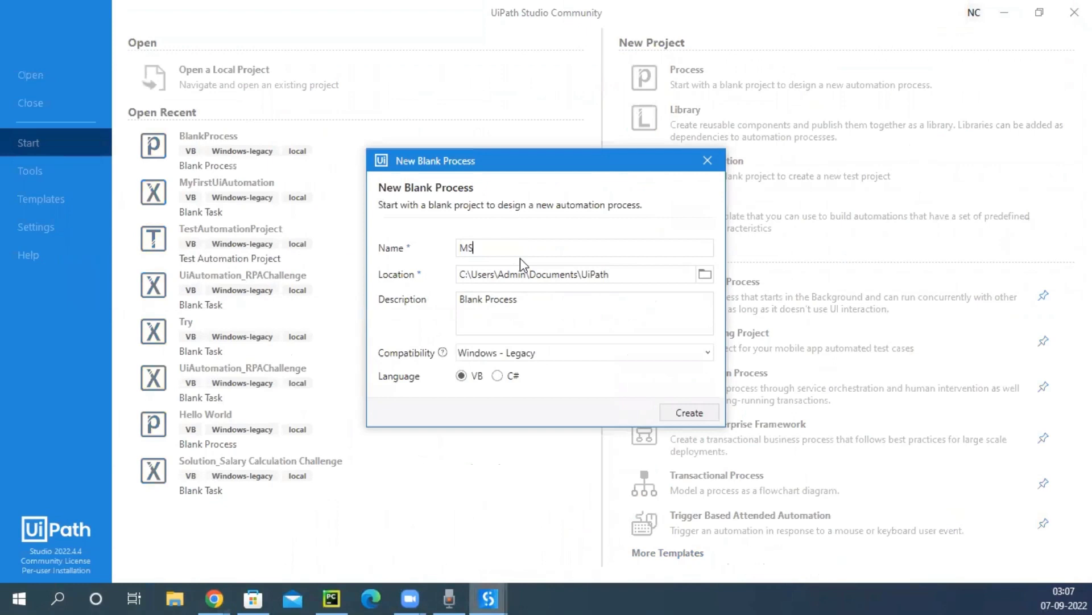
{"action": "type", "text": "ComputerVisionOCR"}
{"action": "left_click", "coordinate": [694, 413]}
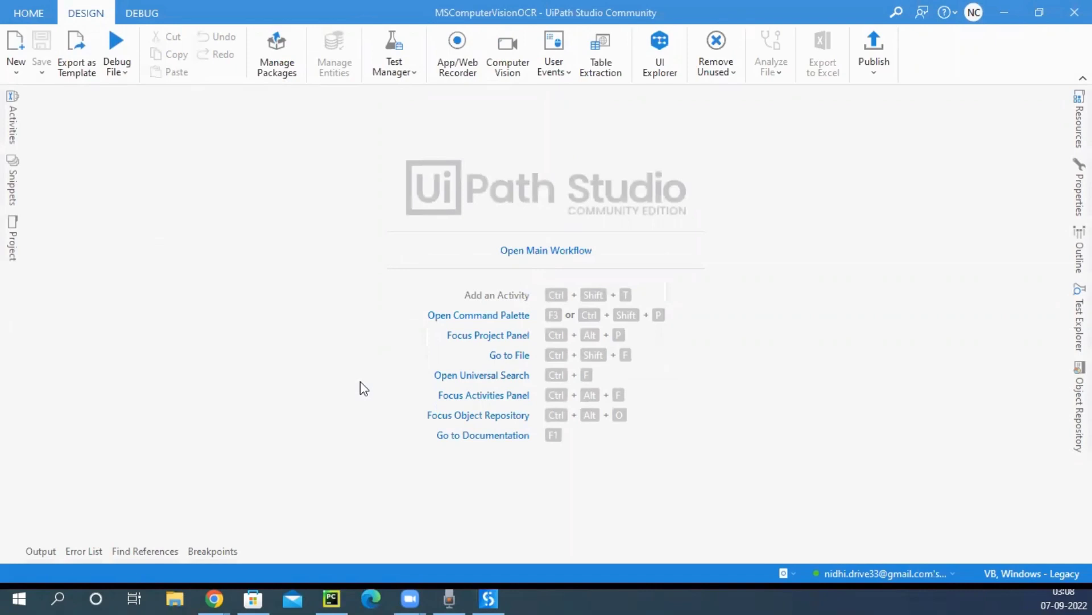
{"action": "left_click", "coordinate": [538, 251]}
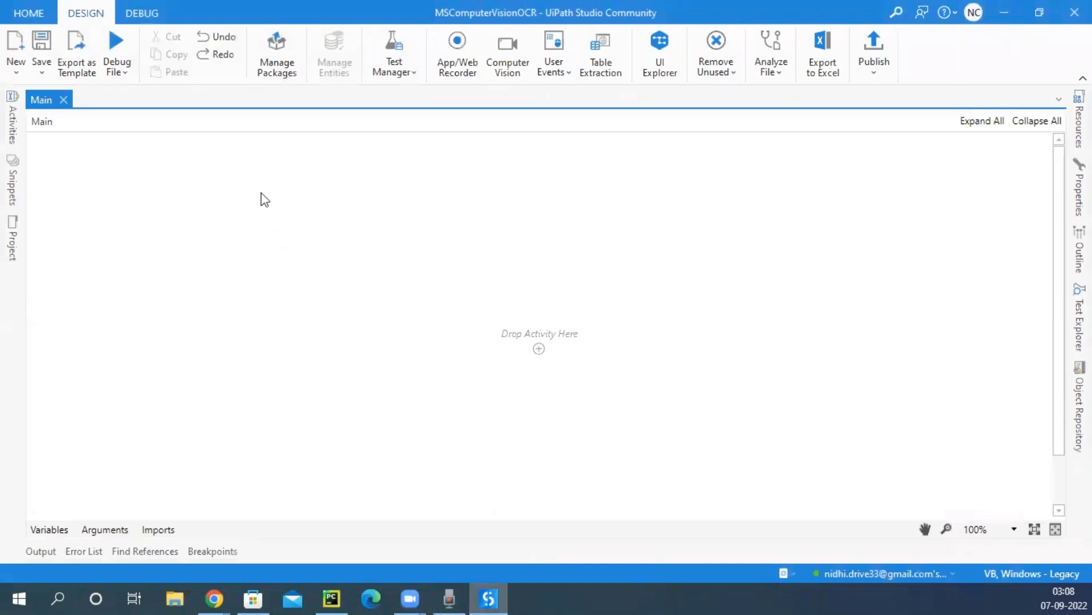
{"action": "scroll", "coordinate": [266, 313], "scroll_direction": "down", "scroll_amount": 2}
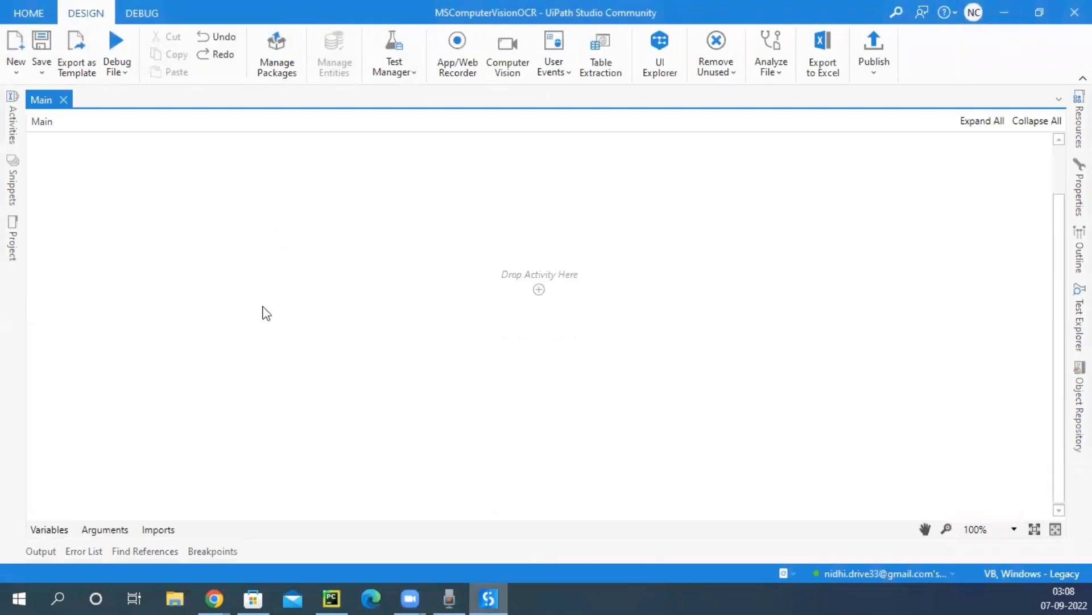
{"action": "scroll", "coordinate": [266, 313], "scroll_direction": "up", "scroll_amount": 2}
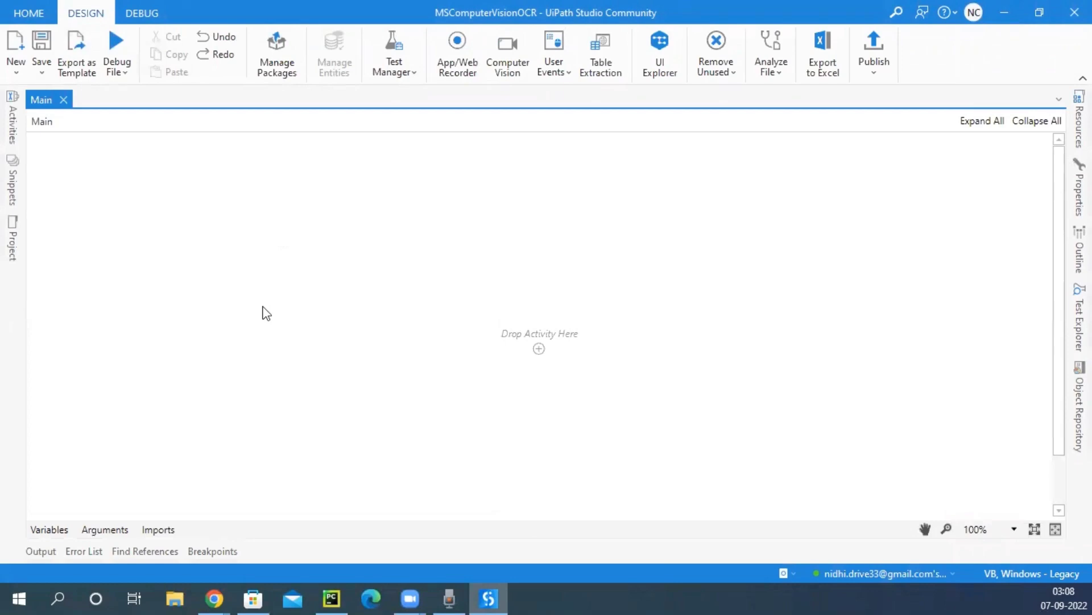
Step: Return to the UiPath documentation in Chrome and snip the Microsoft Azure Computer Vision OCR page from its title through the Input section
{"action": "left_click", "coordinate": [1004, 13]}
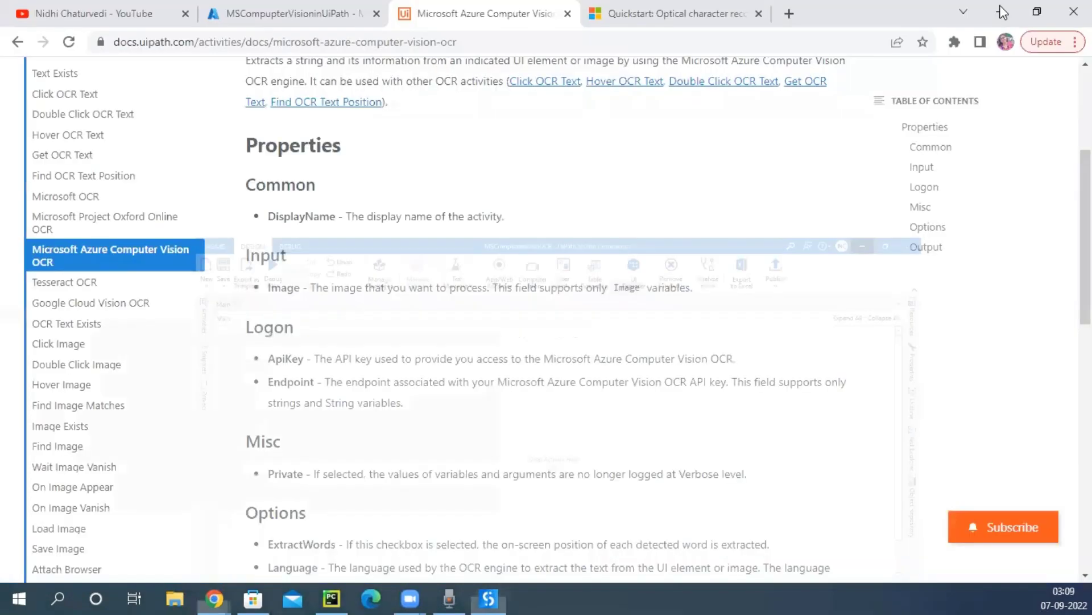
{"action": "scroll", "coordinate": [699, 286], "scroll_direction": "up", "scroll_amount": 5}
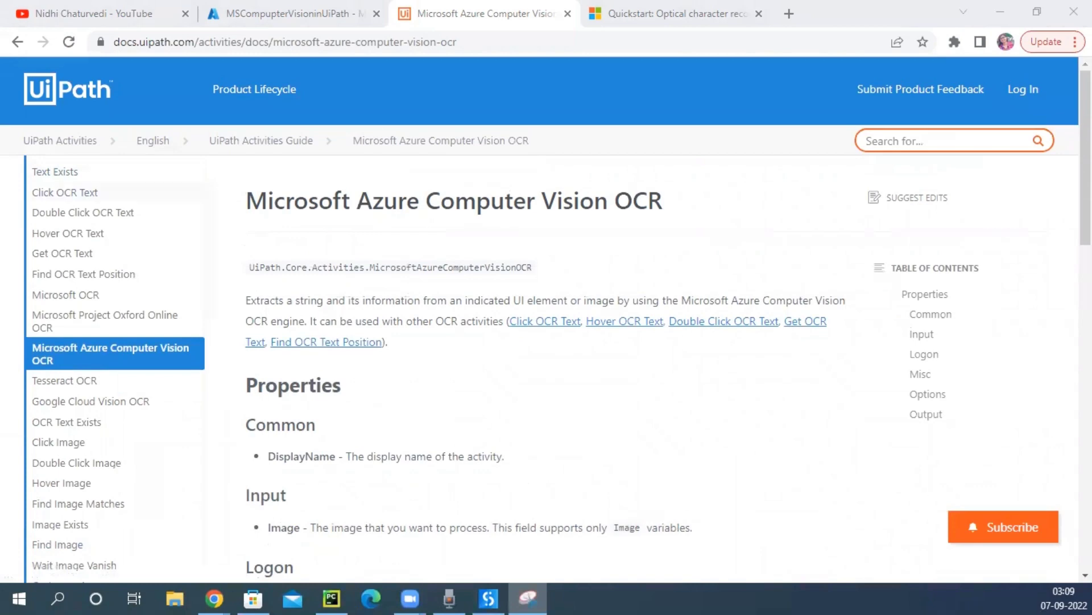
{"action": "left_click_drag", "start_coordinate": [231, 178], "coordinate": [877, 544]}
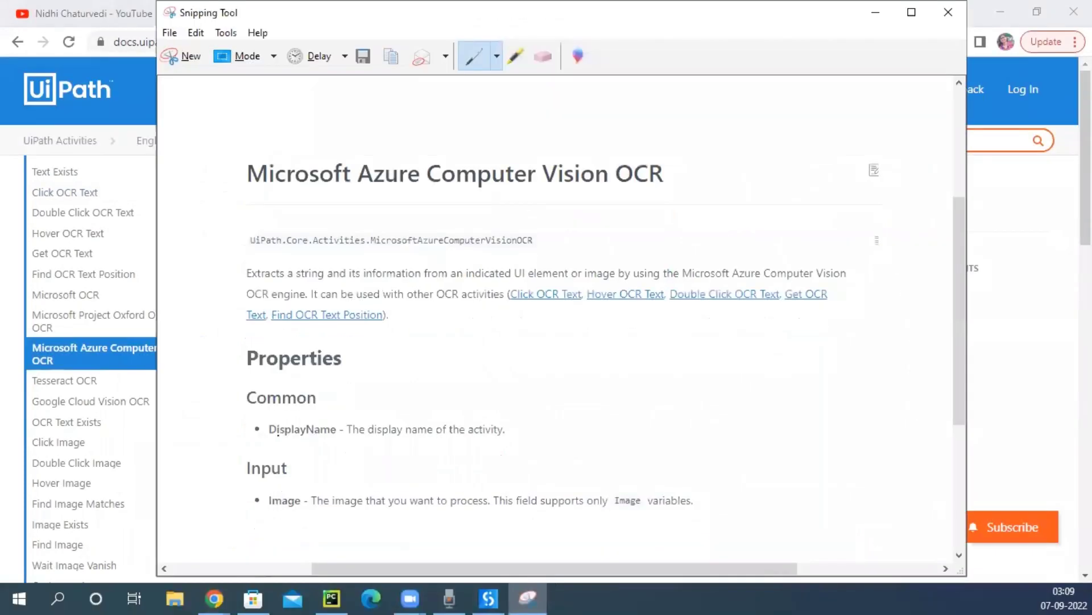
{"action": "left_click", "coordinate": [169, 33]}
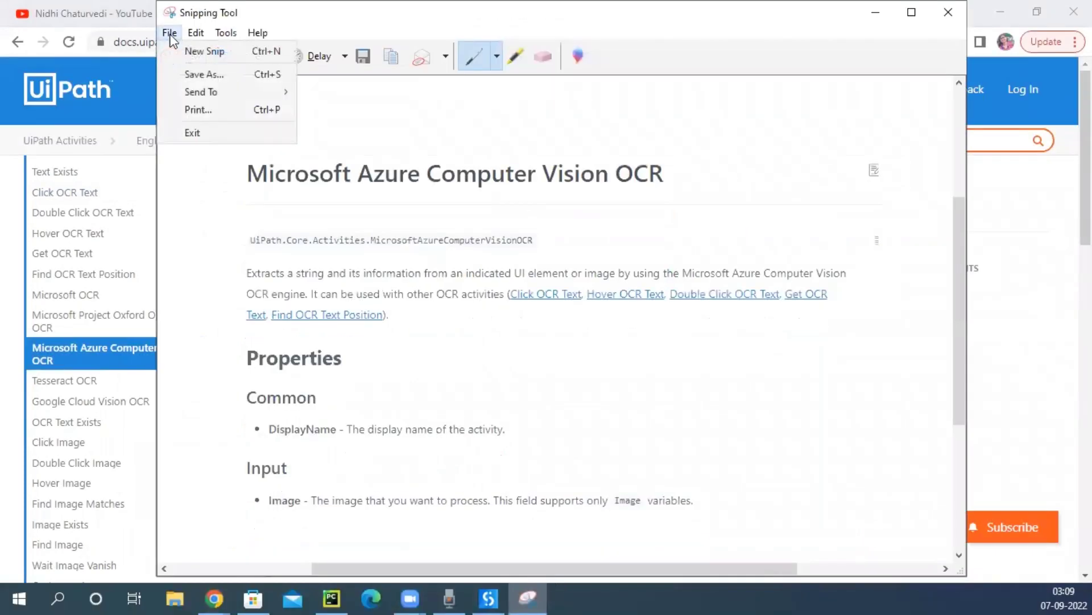
{"action": "left_click", "coordinate": [212, 76]}
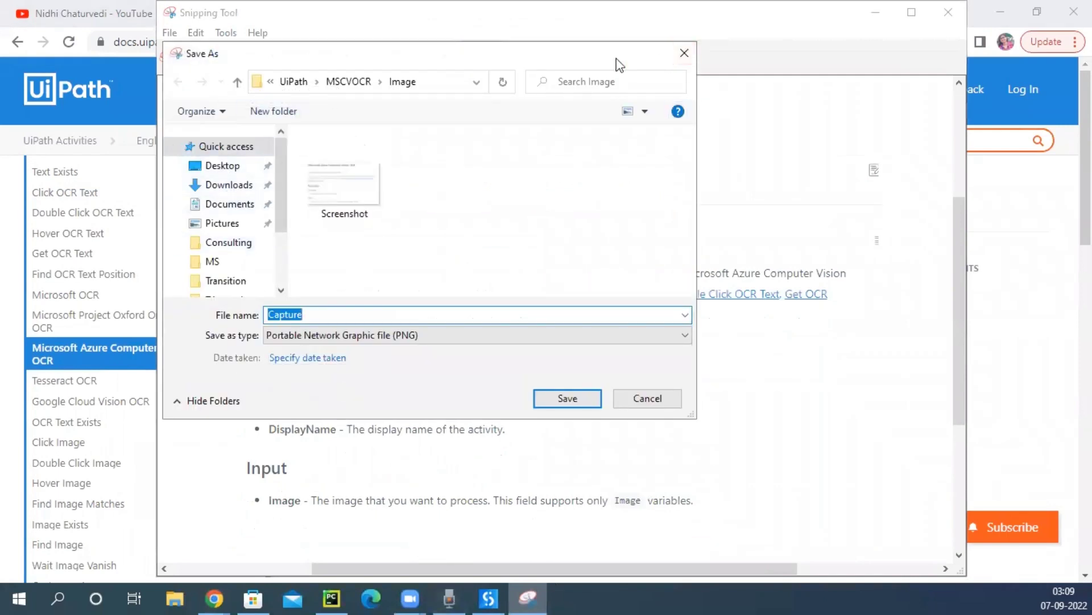
{"action": "key", "text": "Escape"}
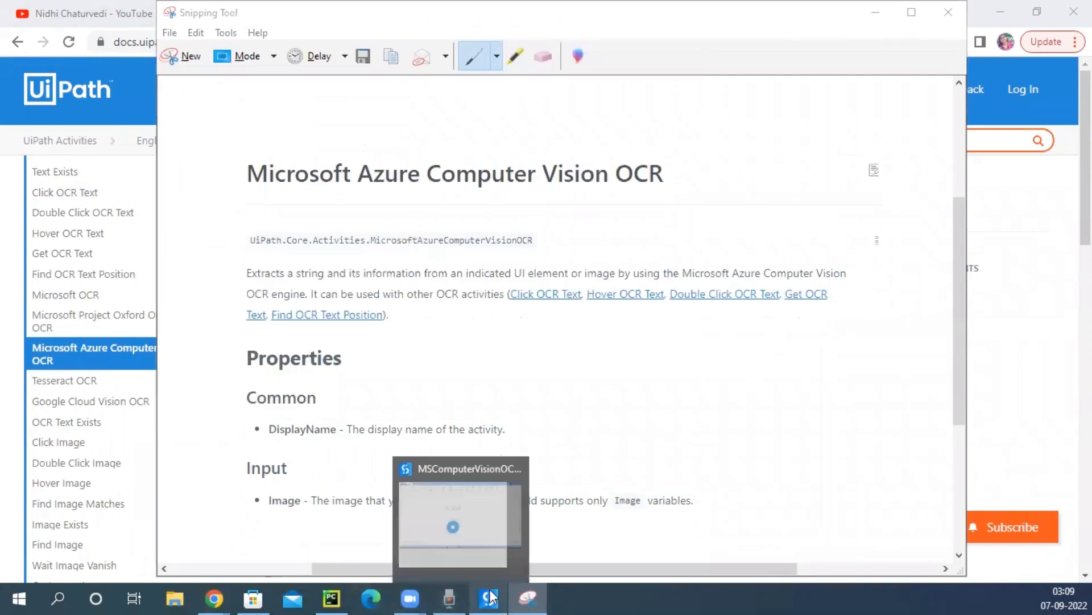
Step: Switch to UiPath Studio, open the project's folder in File Explorer, and create and open a new folder named Image
{"action": "left_click", "coordinate": [454, 524]}
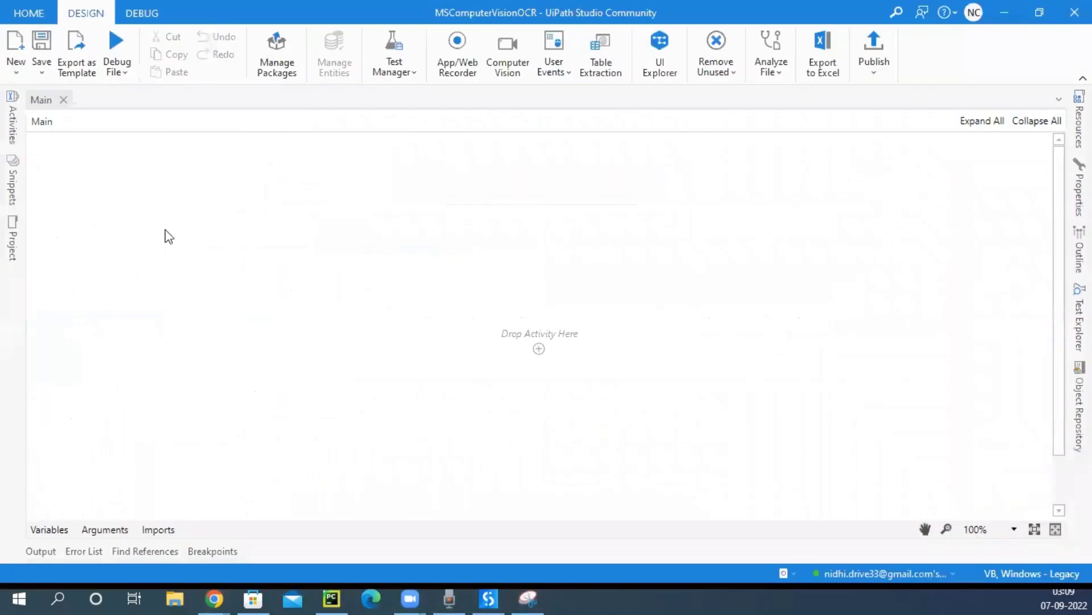
{"action": "left_click", "coordinate": [11, 239]}
{"action": "left_click", "coordinate": [142, 121]}
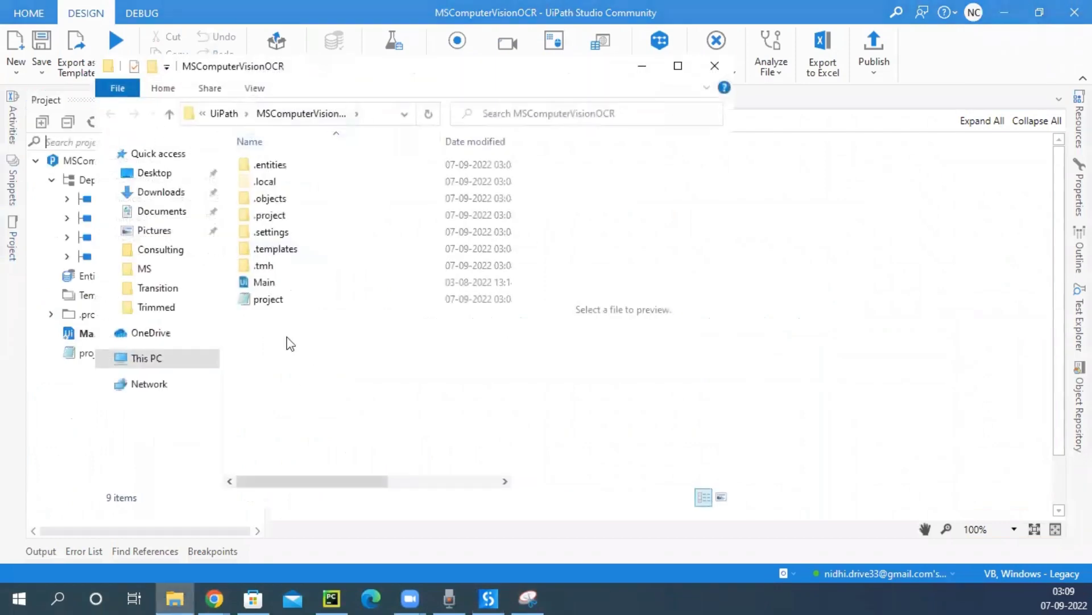
{"action": "right_click", "coordinate": [287, 338]}
{"action": "mouse_move", "coordinate": [344, 545]}
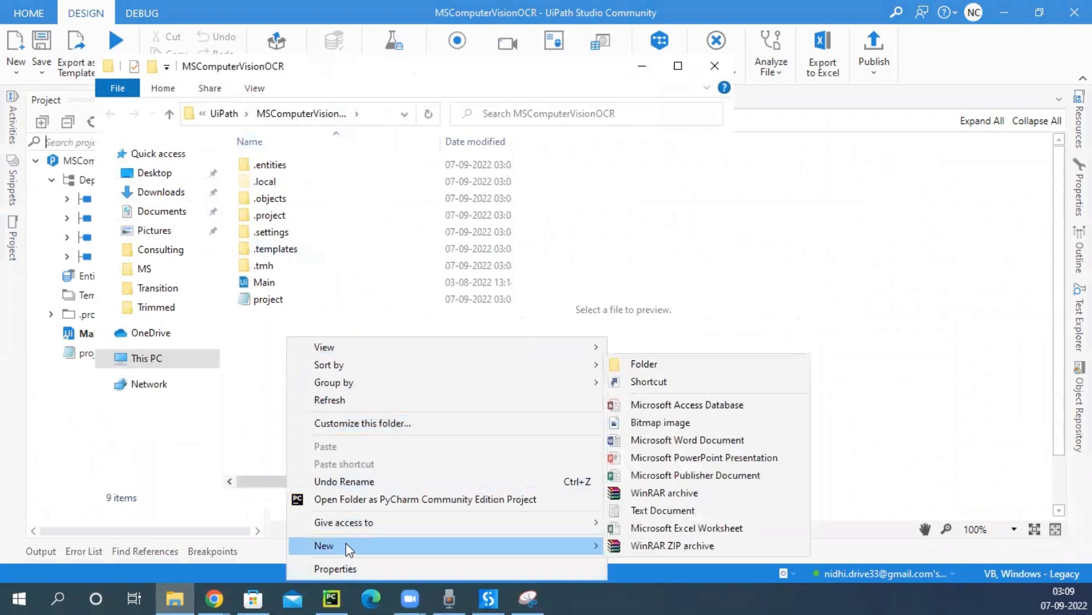
{"action": "left_click", "coordinate": [632, 364]}
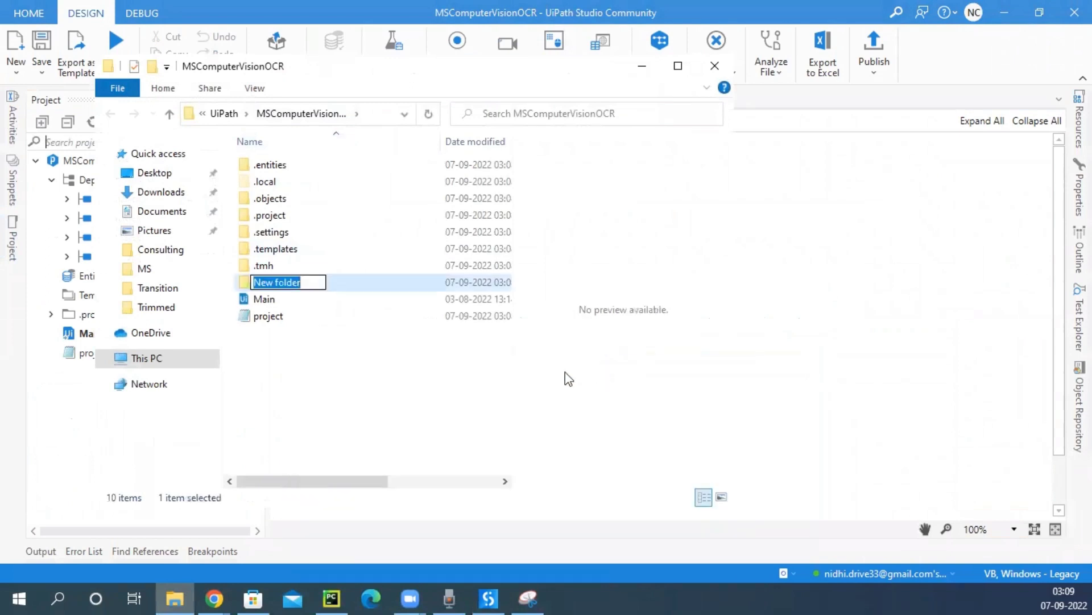
{"action": "key", "text": "BackSpace"}
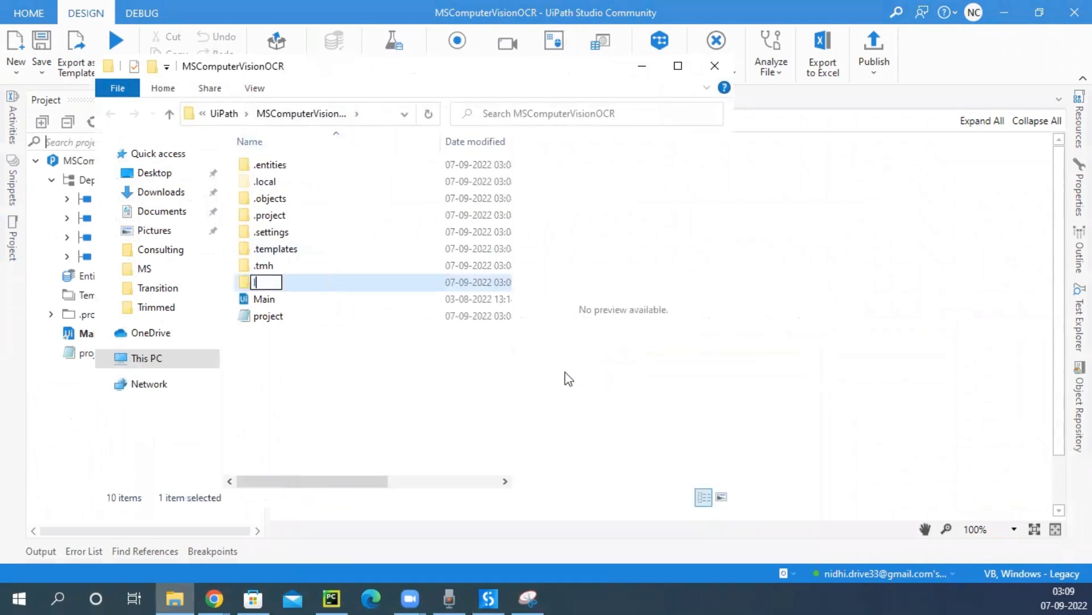
{"action": "type", "text": "Image"}
{"action": "left_click", "coordinate": [298, 281]}
{"action": "double_click", "coordinate": [298, 281]}
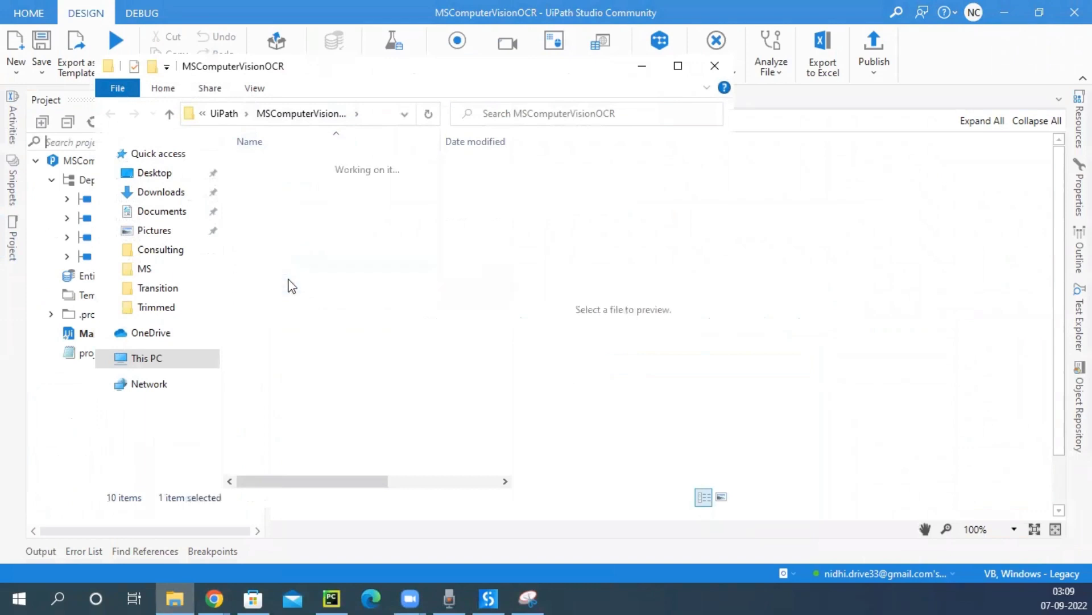
Step: Copy the Image folder's path, return to Snipping Tool and set the snip's save location to C:\Users\Admin\Documents\UiPath\MSComputerVisionOCR\Image
{"action": "left_click", "coordinate": [386, 115]}
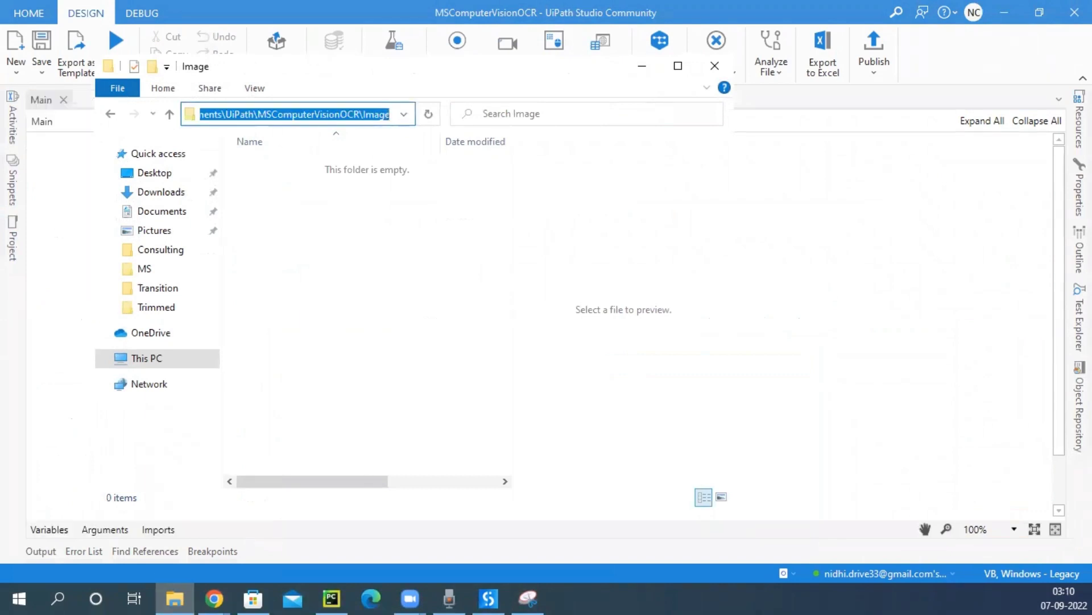
{"action": "key", "text": "alt+Tab"}
{"action": "key", "text": "ctrl+s"}
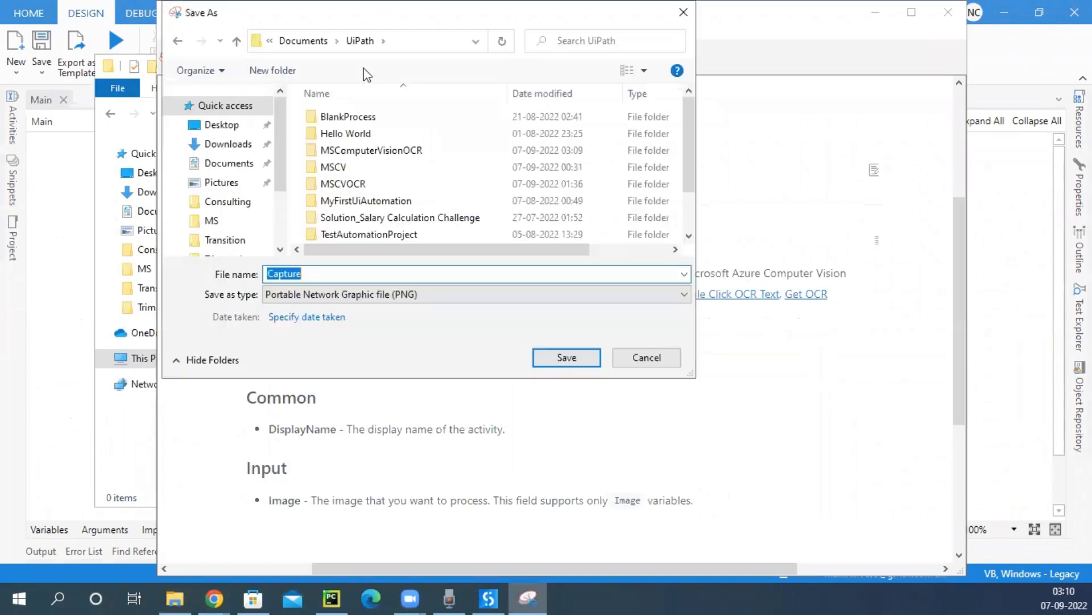
{"action": "left_click", "coordinate": [420, 41]}
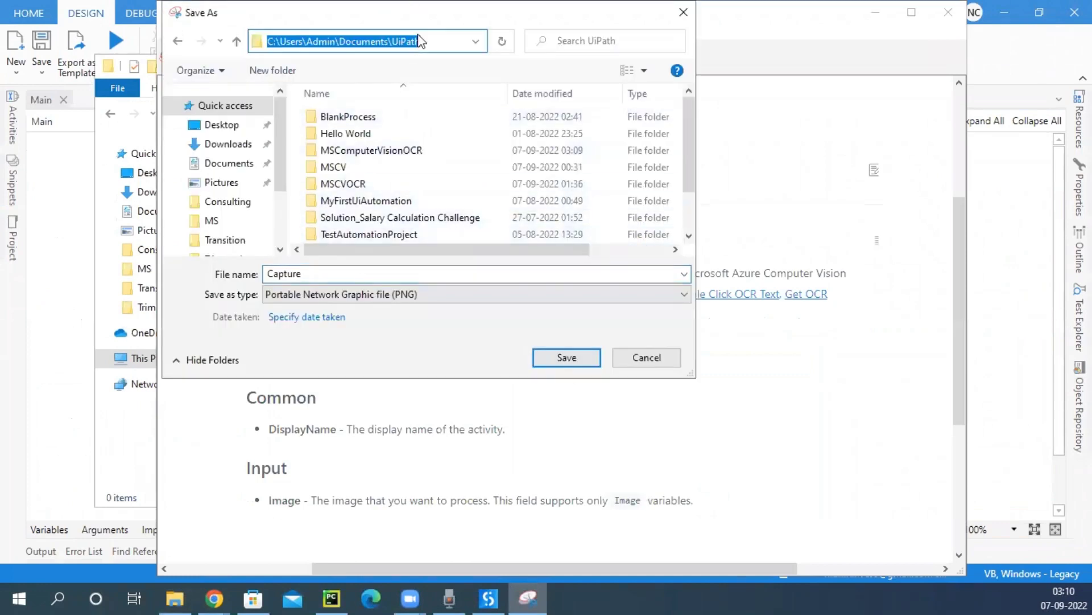
{"action": "type", "text": "C:\\Users\\Admin\\Documents\\UiPath\\MSComputerVisionOCR\\Image"}
{"action": "key", "text": "Return"}
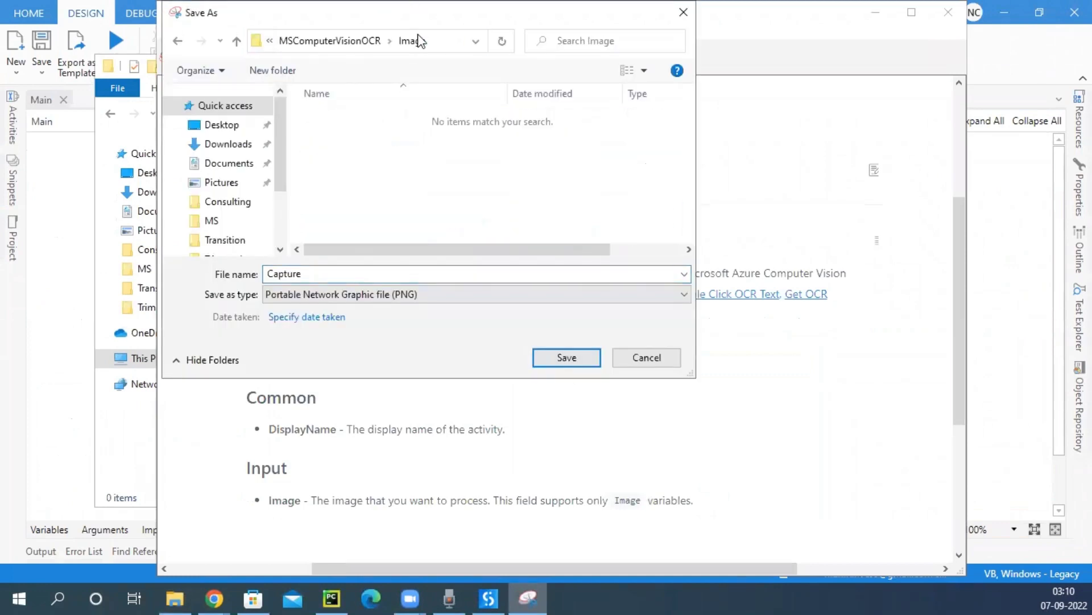
Step: Save the snip as a PNG file named WebScreenshot and minimize Snipping Tool
{"action": "left_click", "coordinate": [317, 274]}
{"action": "double_click", "coordinate": [317, 274]}
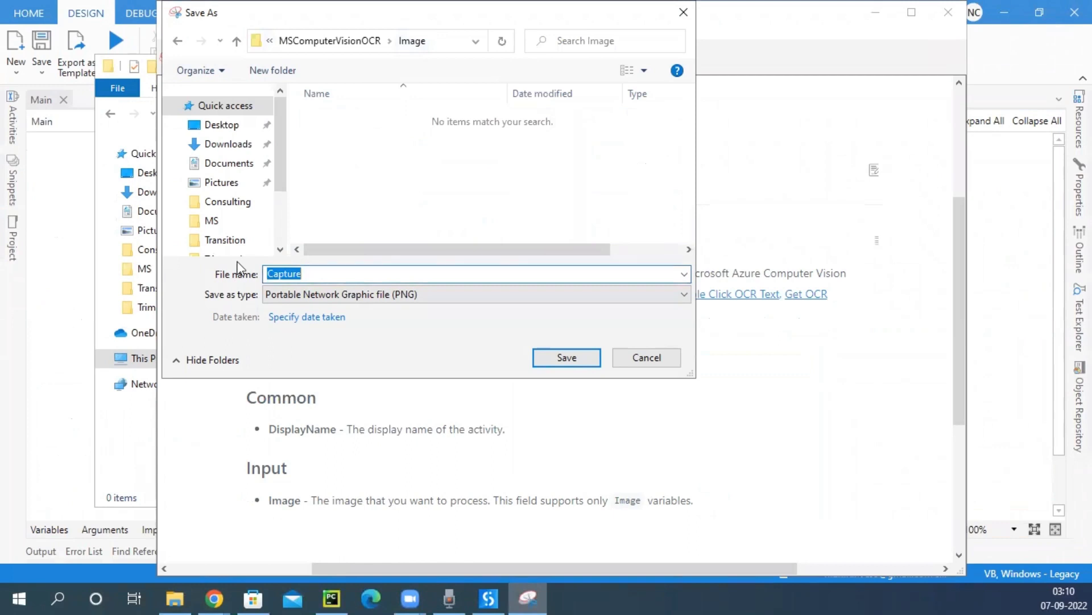
{"action": "type", "text": "e"}
{"action": "type", "text": "WebScre"}
{"action": "type", "text": "enshot"}
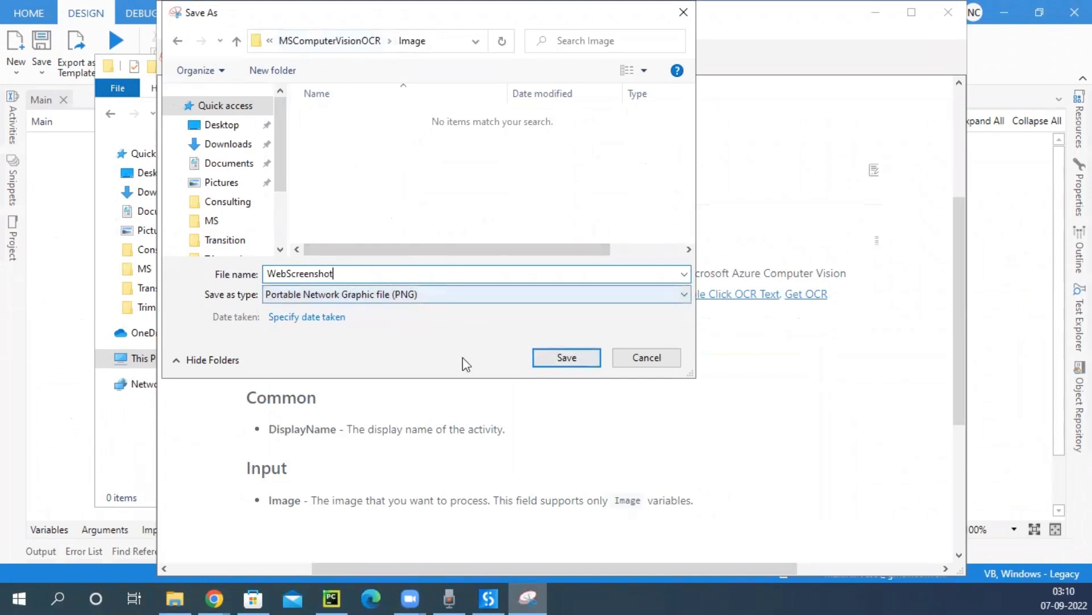
{"action": "left_click", "coordinate": [570, 362]}
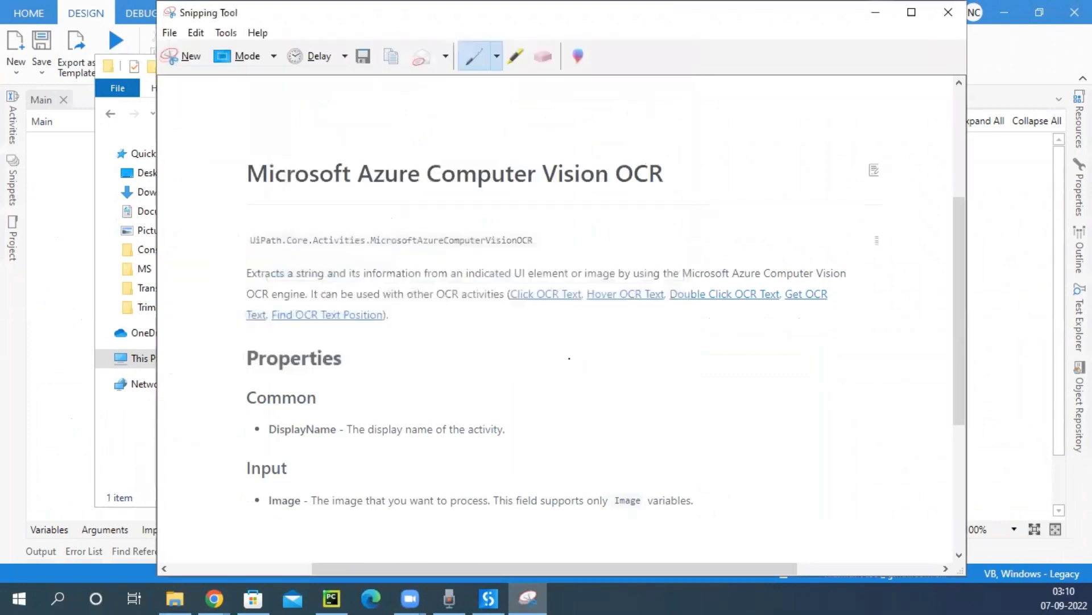
{"action": "left_click", "coordinate": [881, 15]}
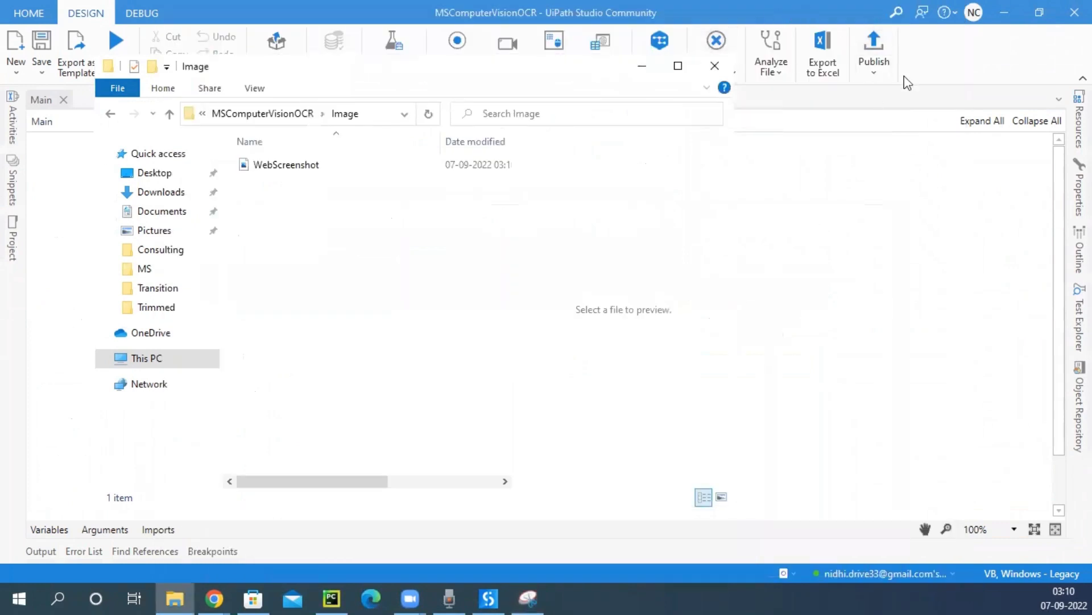
Step: Return to UiPath Studio and check the contents of the Image folder in the project tree
{"action": "left_click", "coordinate": [58, 306]}
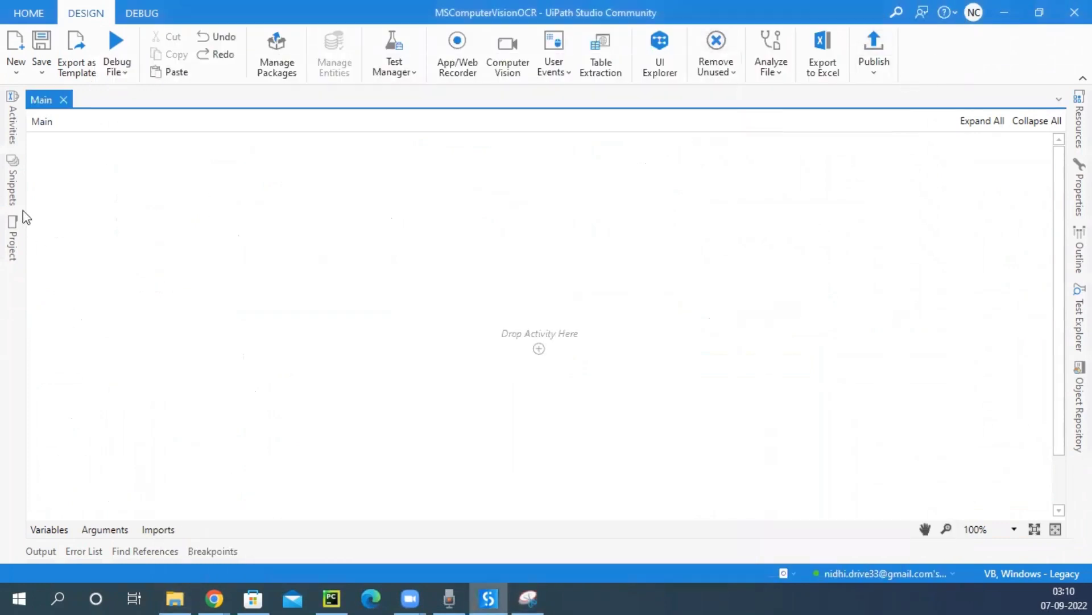
{"action": "left_click", "coordinate": [13, 256]}
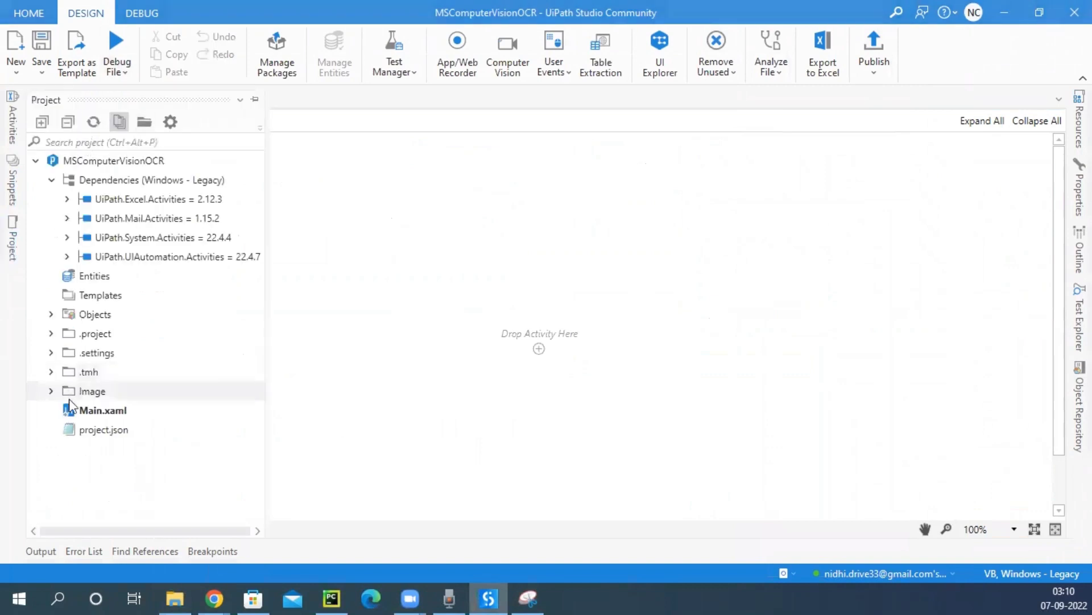
{"action": "left_click", "coordinate": [51, 391]}
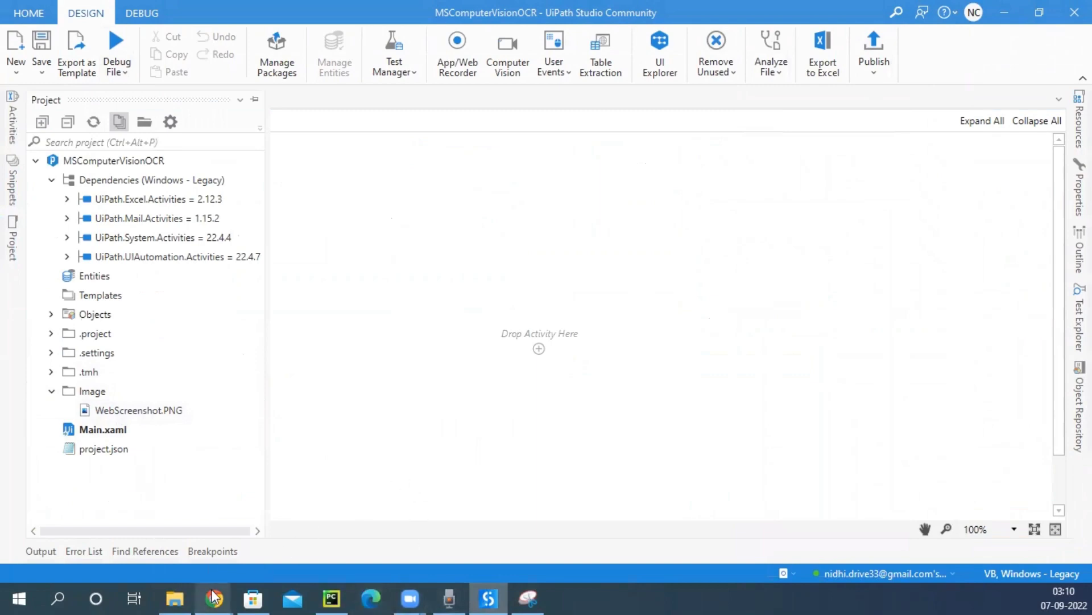
Step: Switch to the UiPath documentation in Chrome, review the OCR activity's Image input property, and return to UiPath Studio
{"action": "mouse_move", "coordinate": [214, 597]}
{"action": "left_click", "coordinate": [956, 523]}
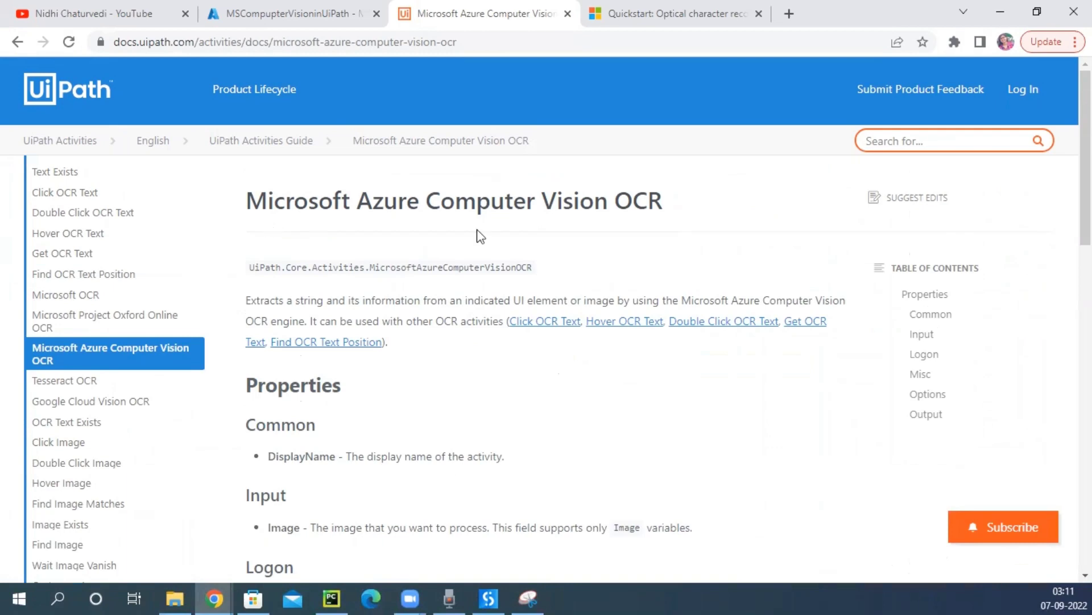
{"action": "scroll", "coordinate": [371, 420], "scroll_direction": "down", "scroll_amount": 3}
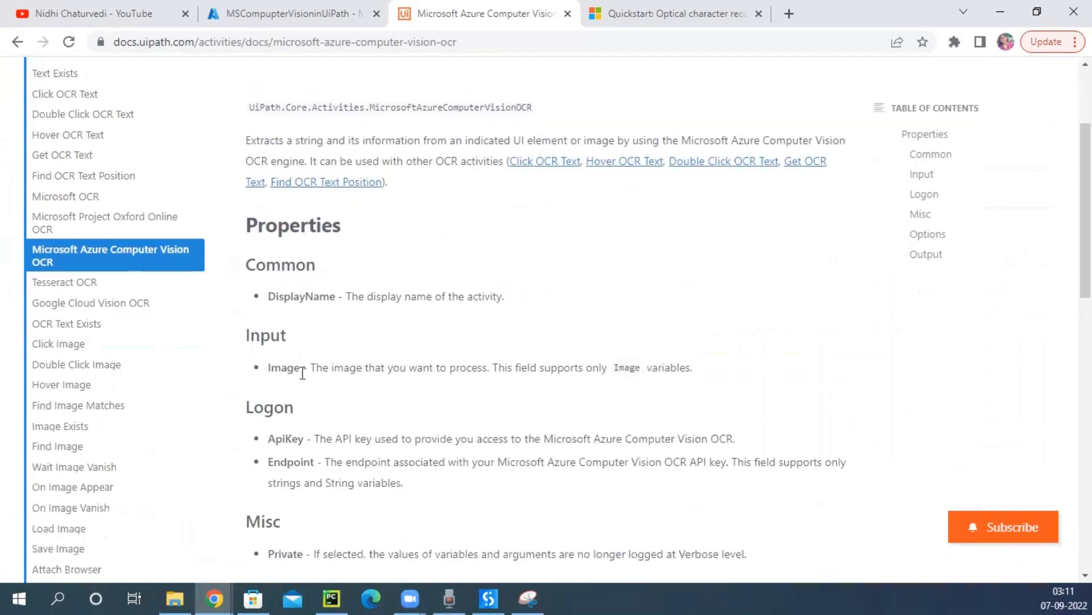
{"action": "left_click", "coordinate": [995, 6]}
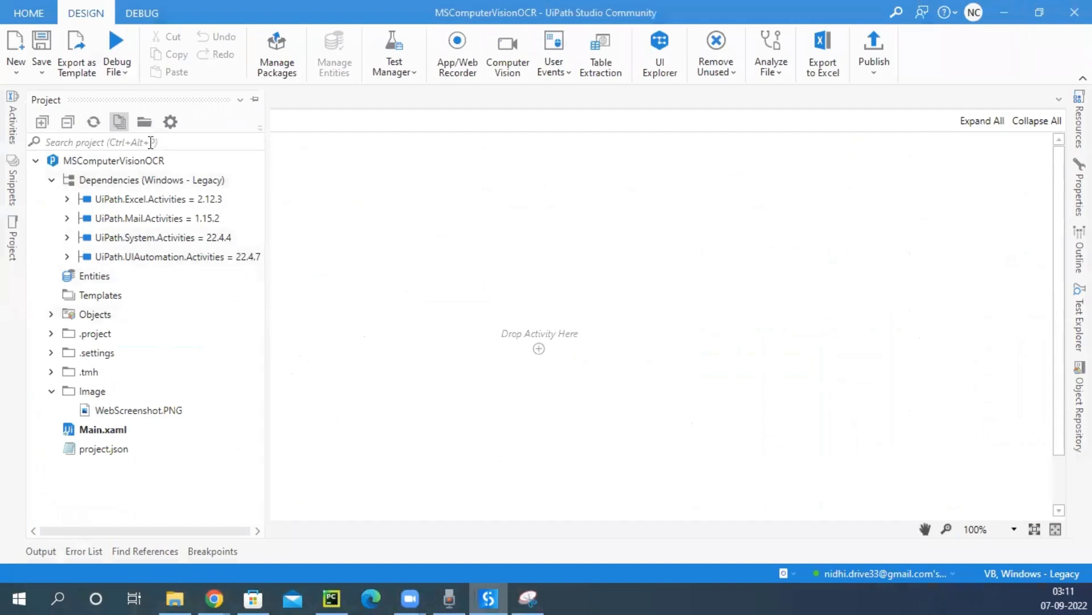
Step: Add a Load Image activity to the Main workflow and set its file to Image\WebScreenshot.PNG
{"action": "left_click", "coordinate": [15, 136]}
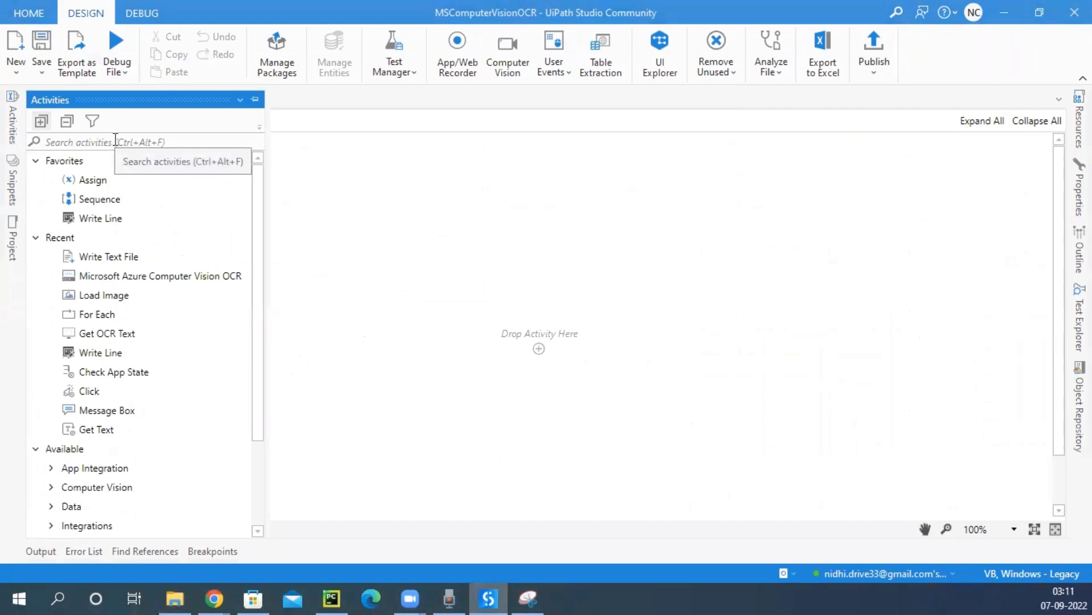
{"action": "left_click", "coordinate": [115, 141]}
{"action": "type", "text": "load"}
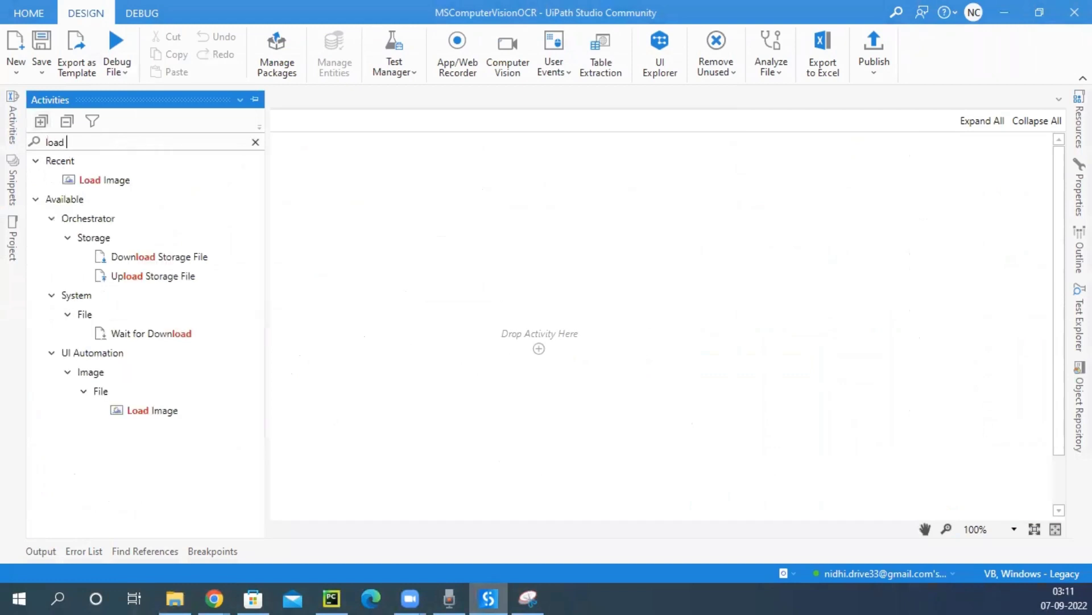
{"action": "left_click_drag", "start_coordinate": [147, 179], "coordinate": [589, 347]}
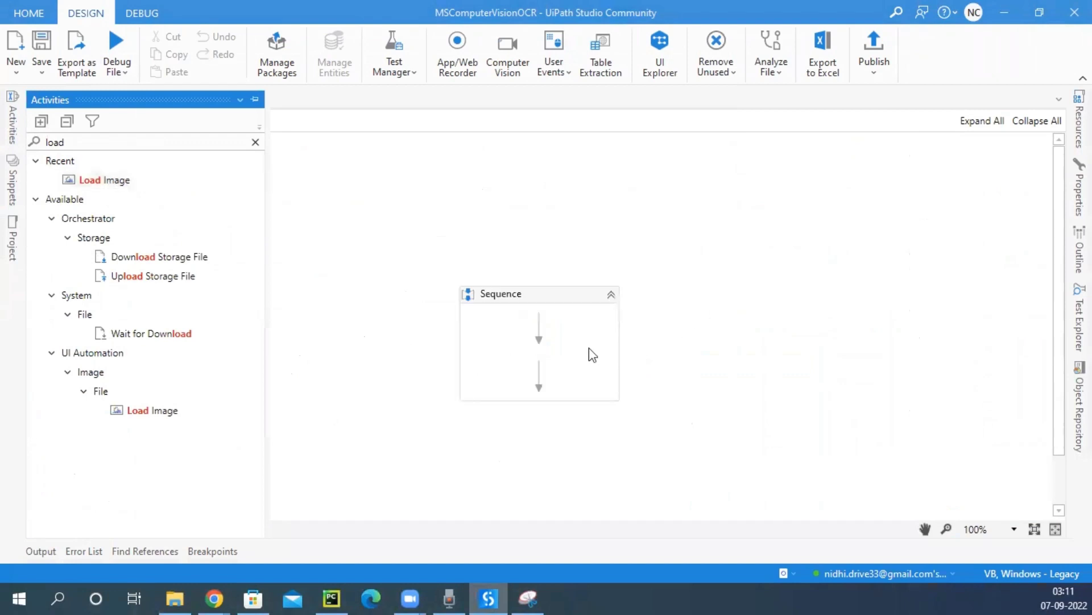
{"action": "left_click", "coordinate": [650, 371]}
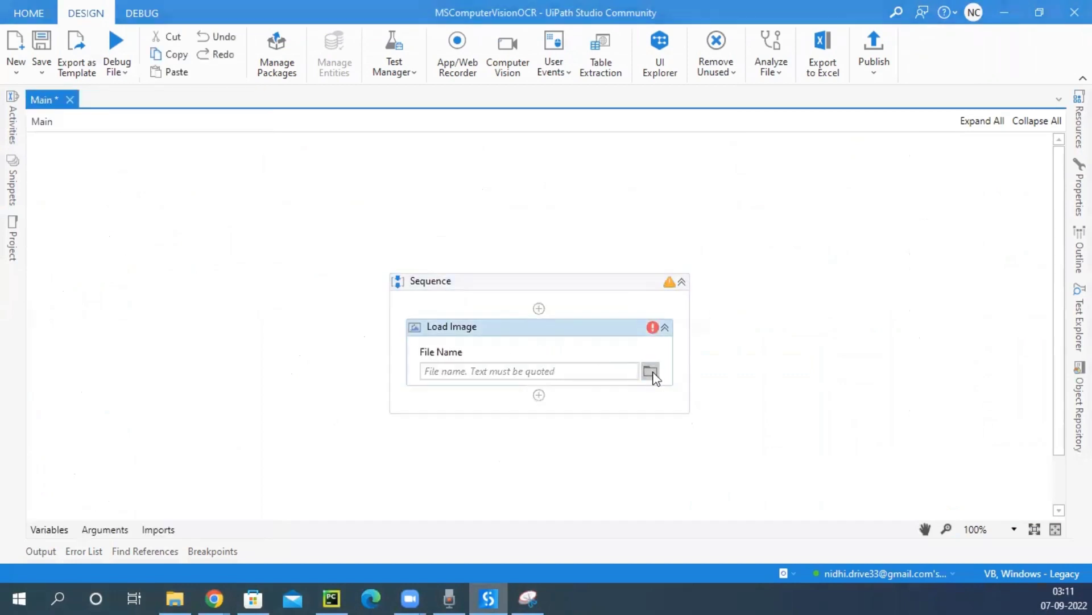
{"action": "double_click", "coordinate": [199, 239]}
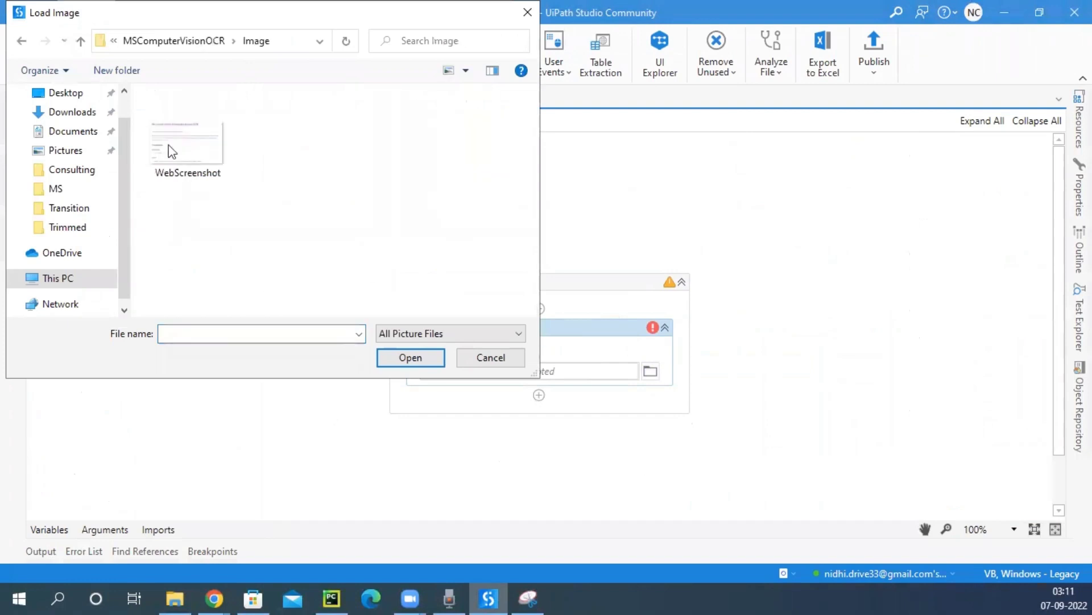
{"action": "left_click", "coordinate": [182, 162]}
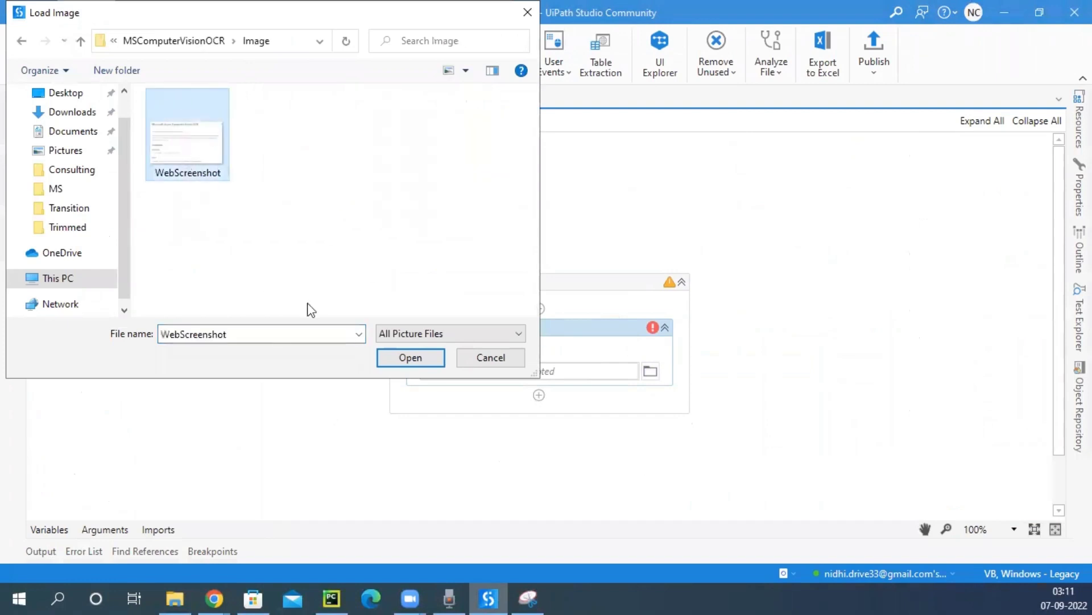
{"action": "left_click", "coordinate": [416, 362]}
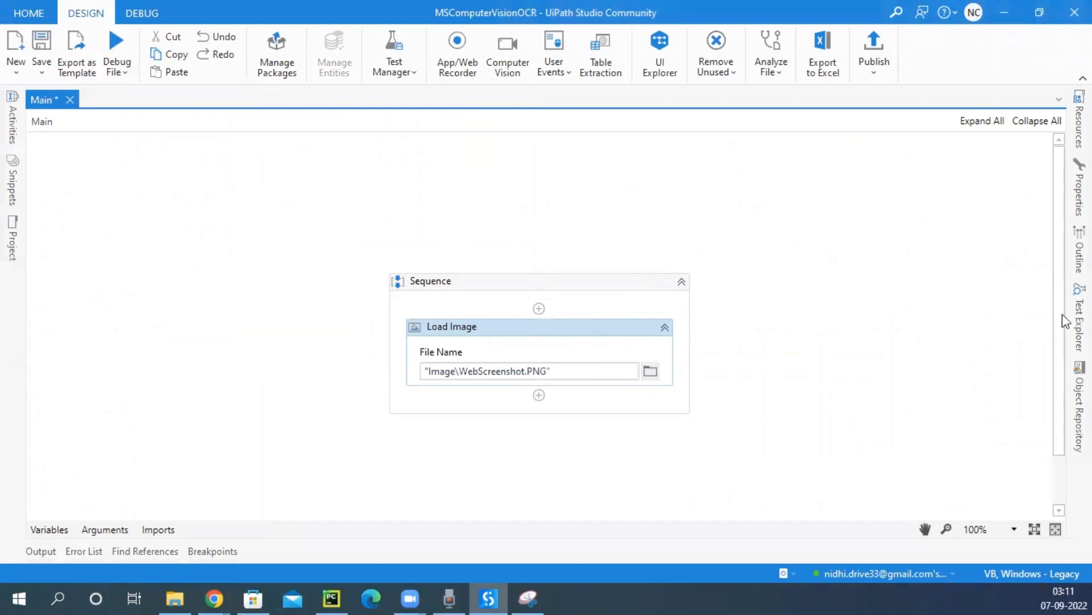
Step: Create a variable named ScreenshotImage for the Load Image activity's Image output and check its type in the variables list
{"action": "left_click", "coordinate": [1079, 188]}
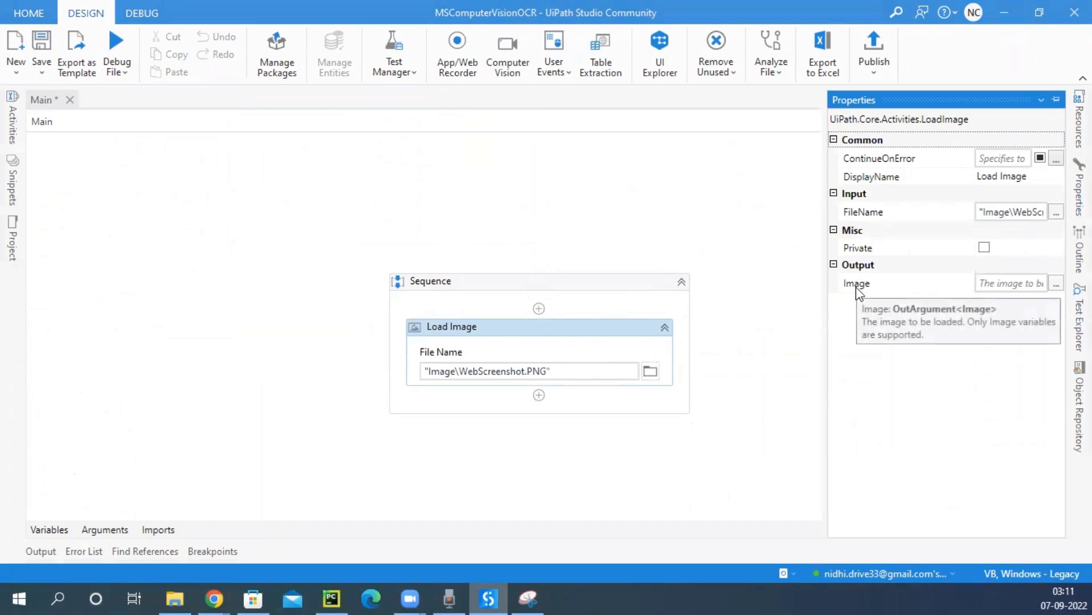
{"action": "left_click", "coordinate": [985, 282]}
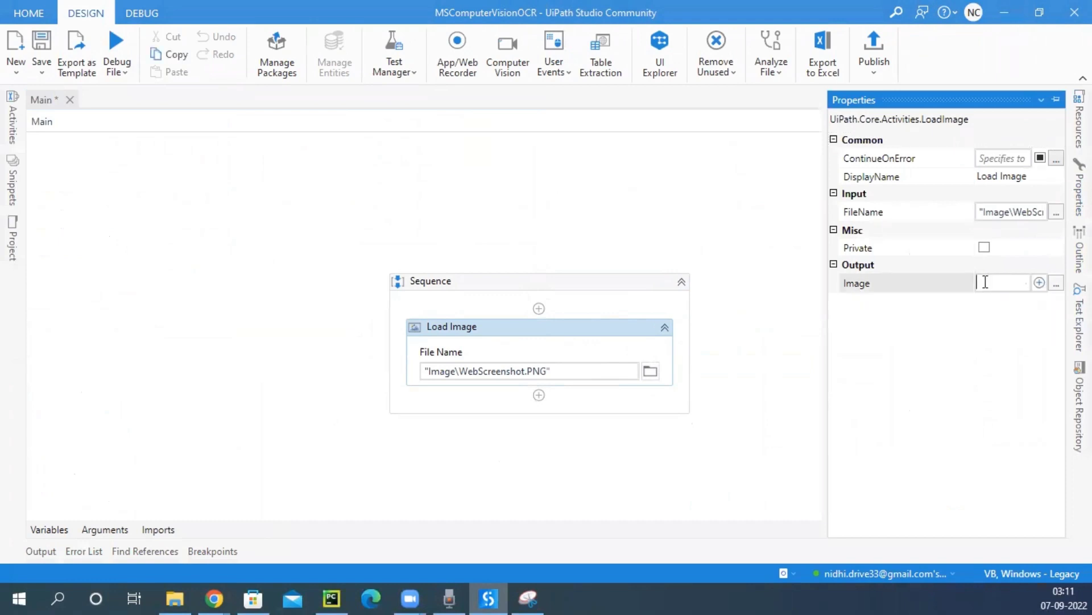
{"action": "key", "text": "ctrl+k"}
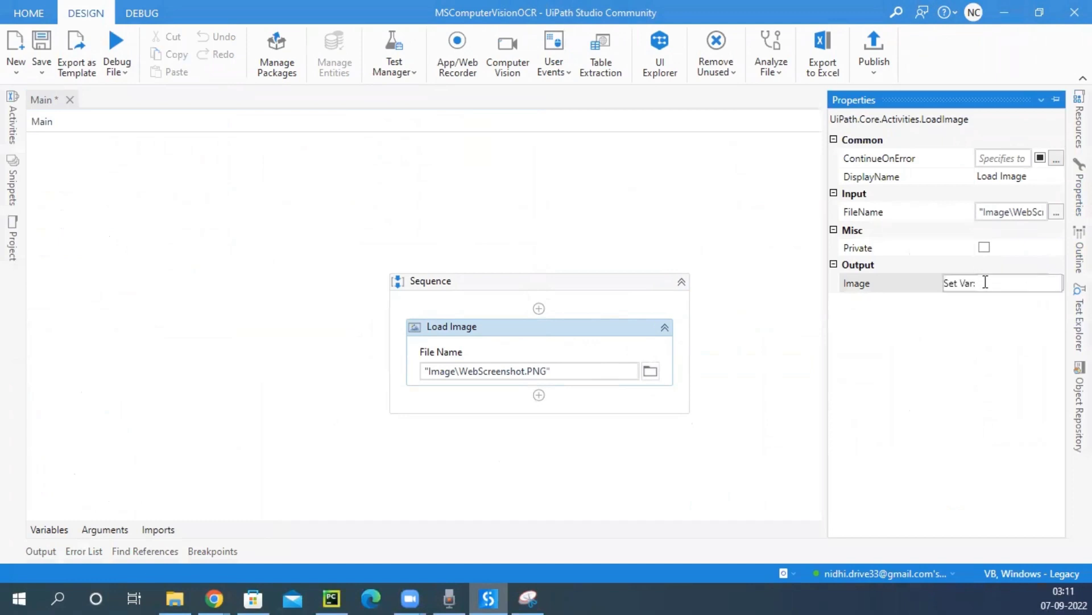
{"action": "type", "text": "ScreenshotImage"}
{"action": "key", "text": "Return"}
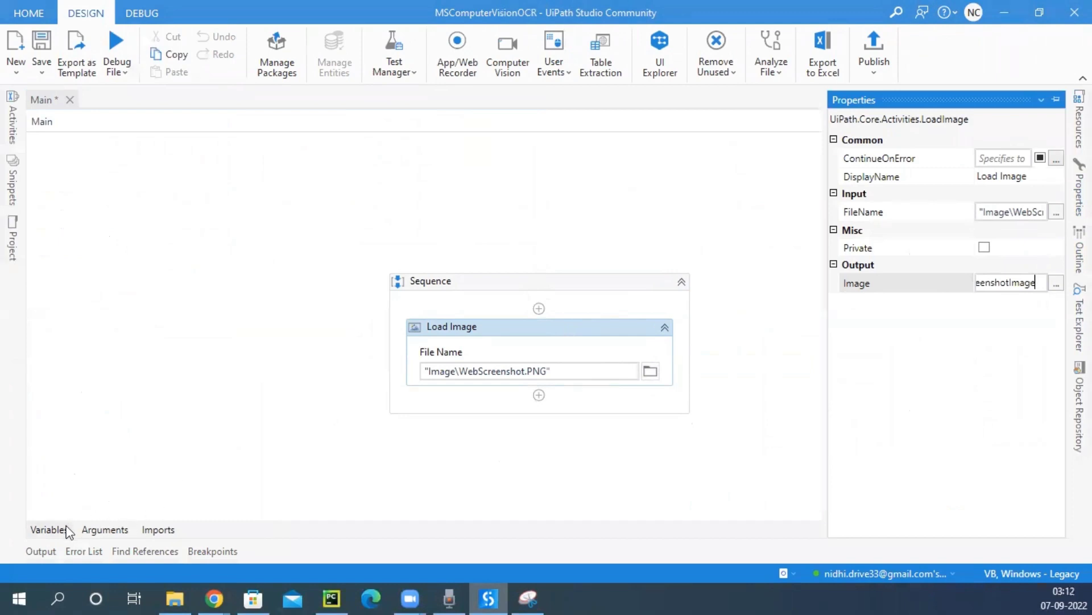
{"action": "left_click", "coordinate": [48, 529]}
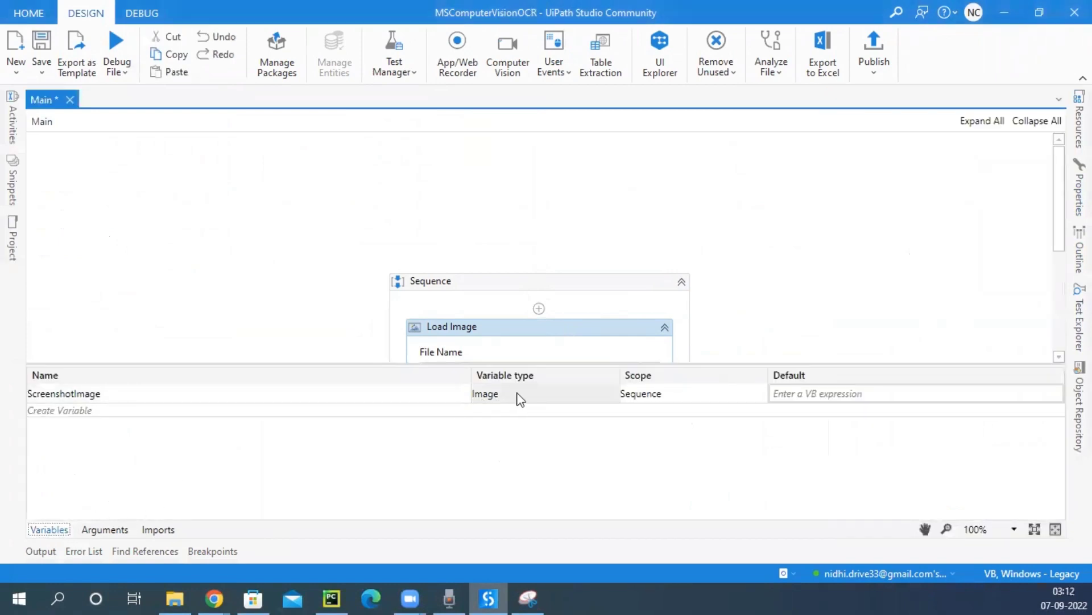
Step: Close the variables list, review the OCR activity's description in the UiPath documentation in Chrome, and return to UiPath Studio
{"action": "left_click", "coordinate": [49, 529]}
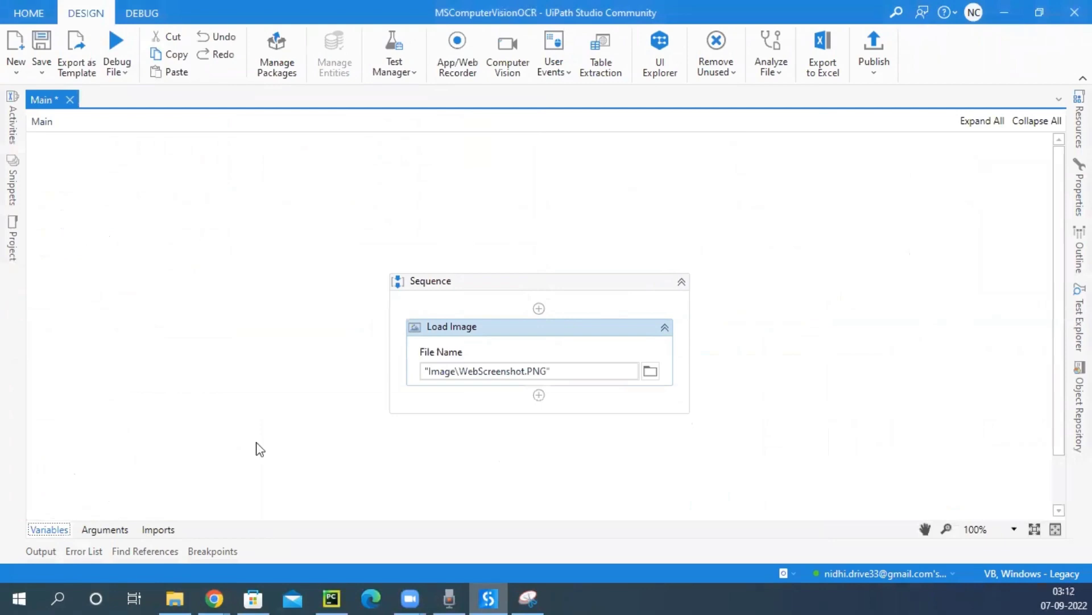
{"action": "left_click", "coordinate": [214, 597]}
{"action": "left_click", "coordinate": [954, 532]}
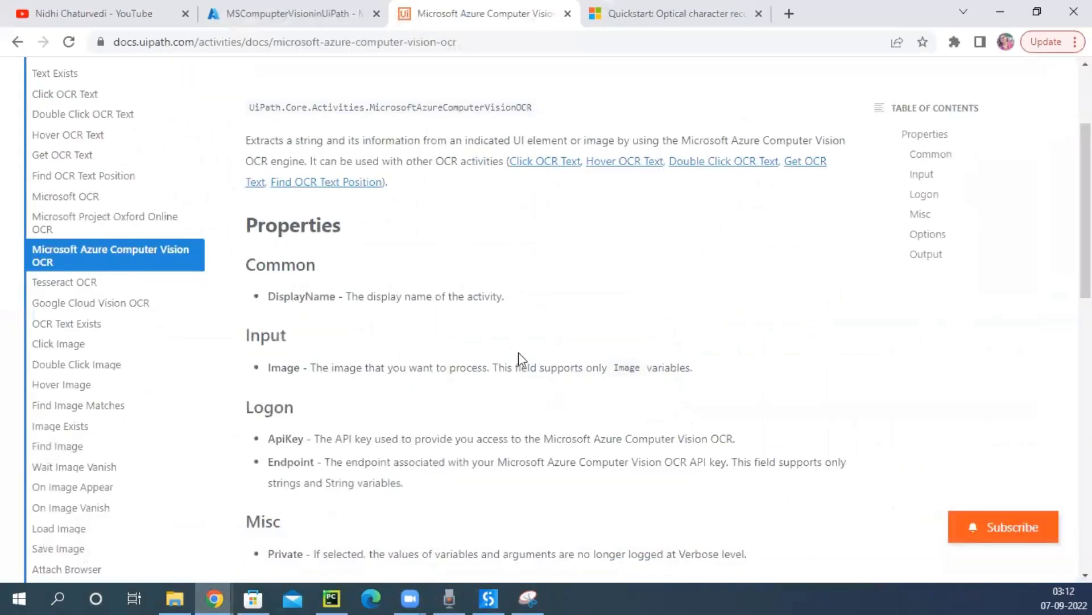
{"action": "scroll", "coordinate": [518, 353], "scroll_direction": "up", "scroll_amount": 3}
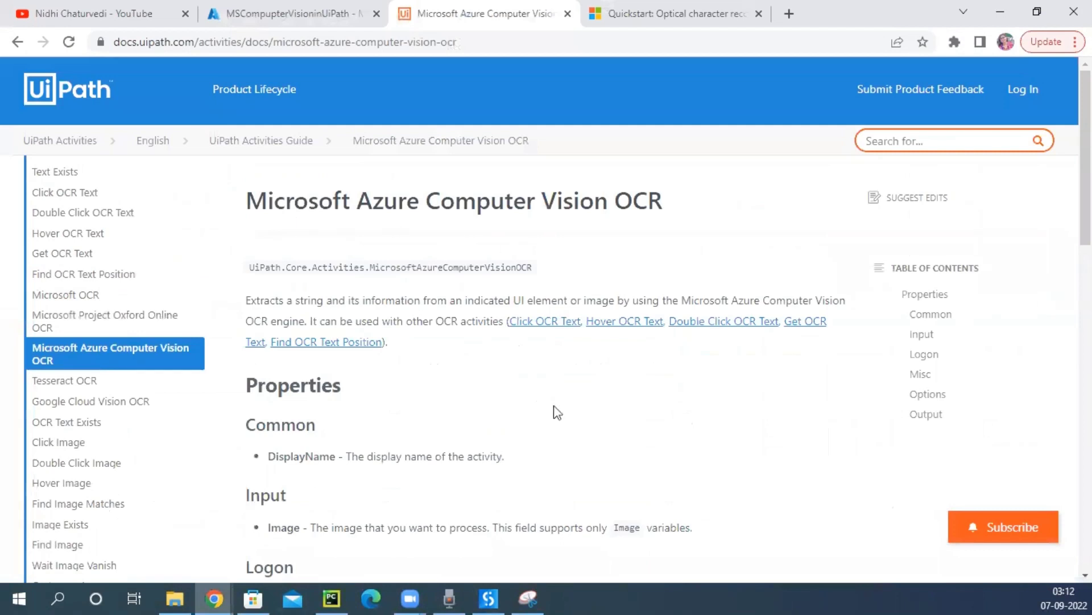
{"action": "left_click", "coordinate": [489, 597]}
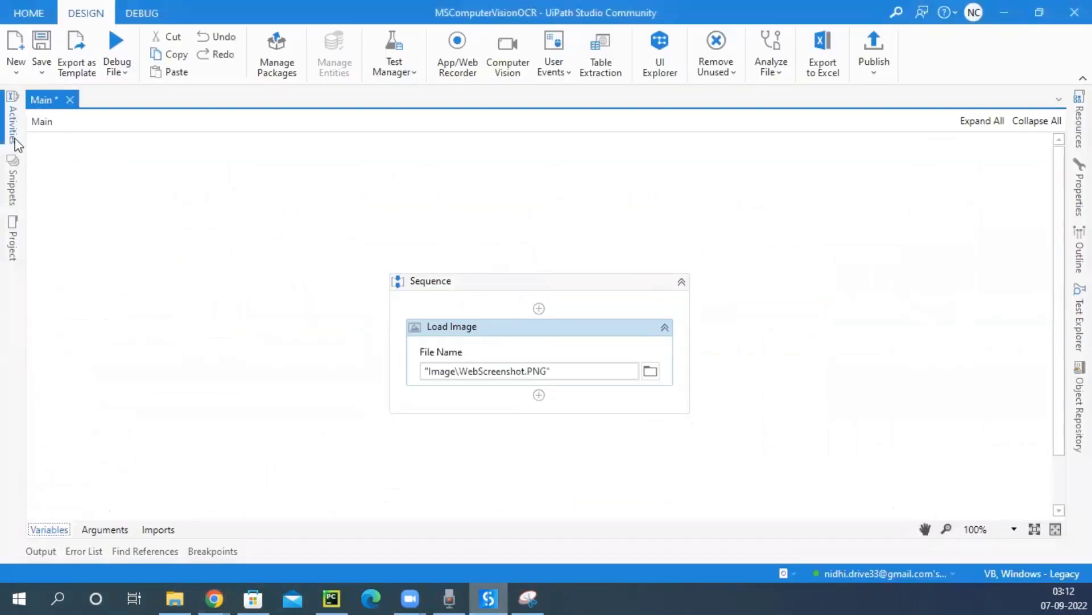
Step: Find the Microsoft Azure Computer Vision OCR activity and add it below Load Image in the sequence
{"action": "left_click", "coordinate": [12, 120]}
{"action": "left_click", "coordinate": [254, 142]}
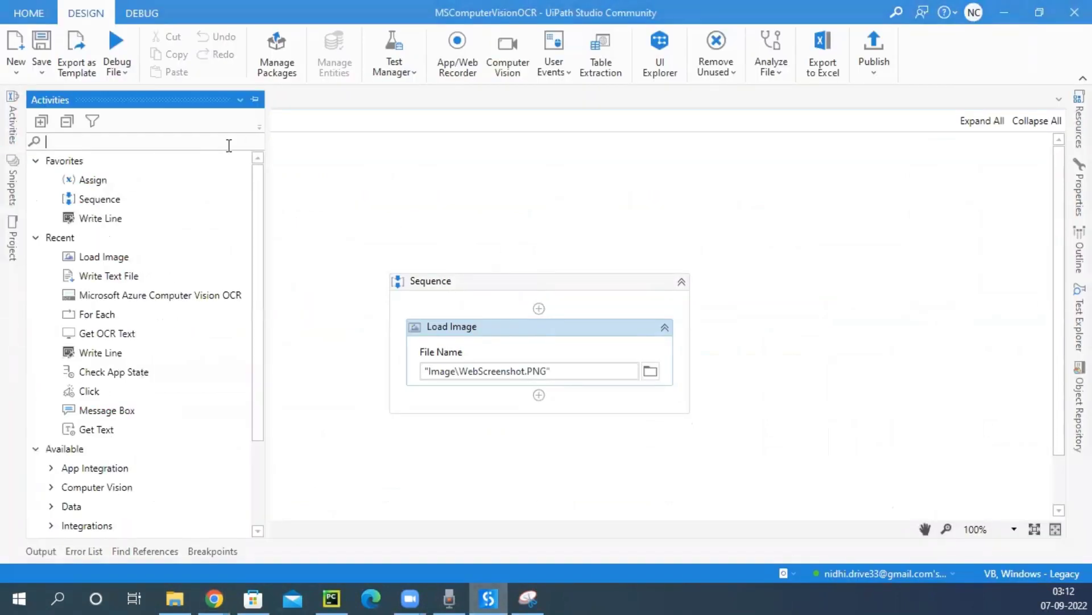
{"action": "type", "text": "microso"}
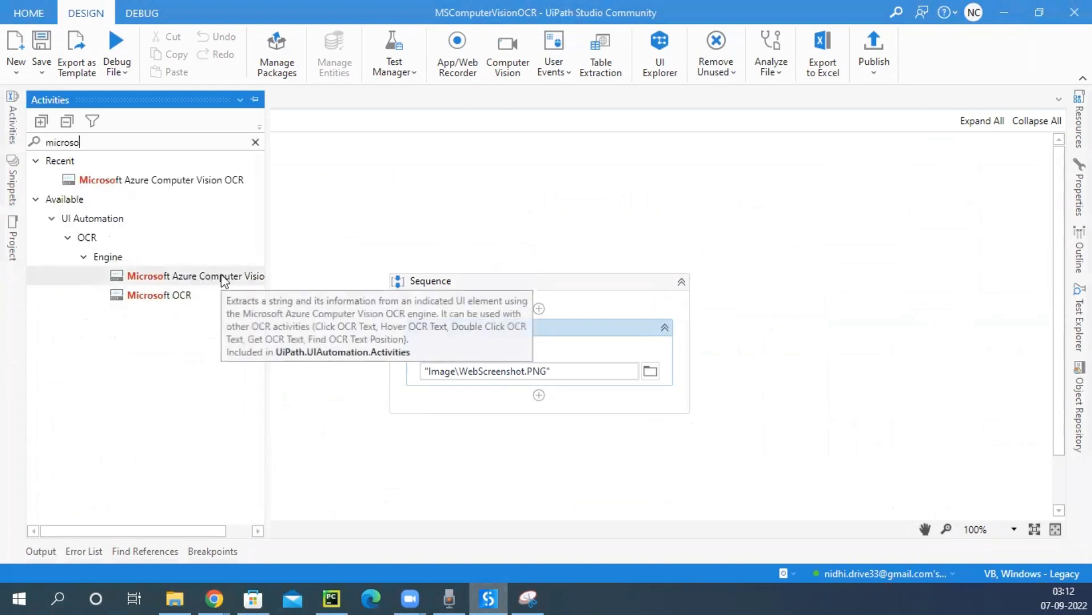
{"action": "left_click_drag", "start_coordinate": [223, 275], "coordinate": [538, 391]}
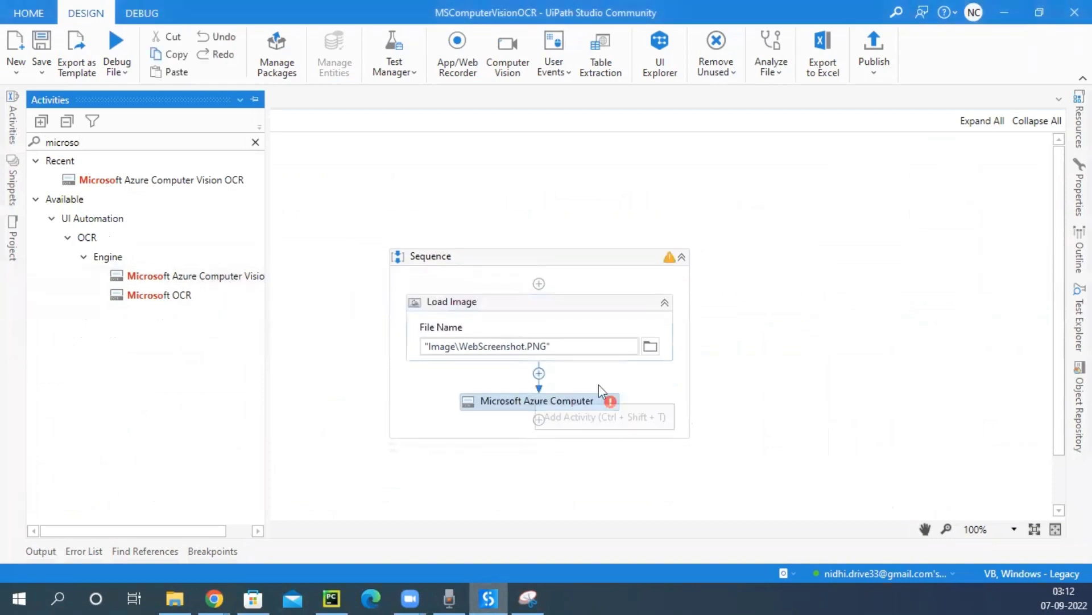
{"action": "left_click", "coordinate": [255, 99]}
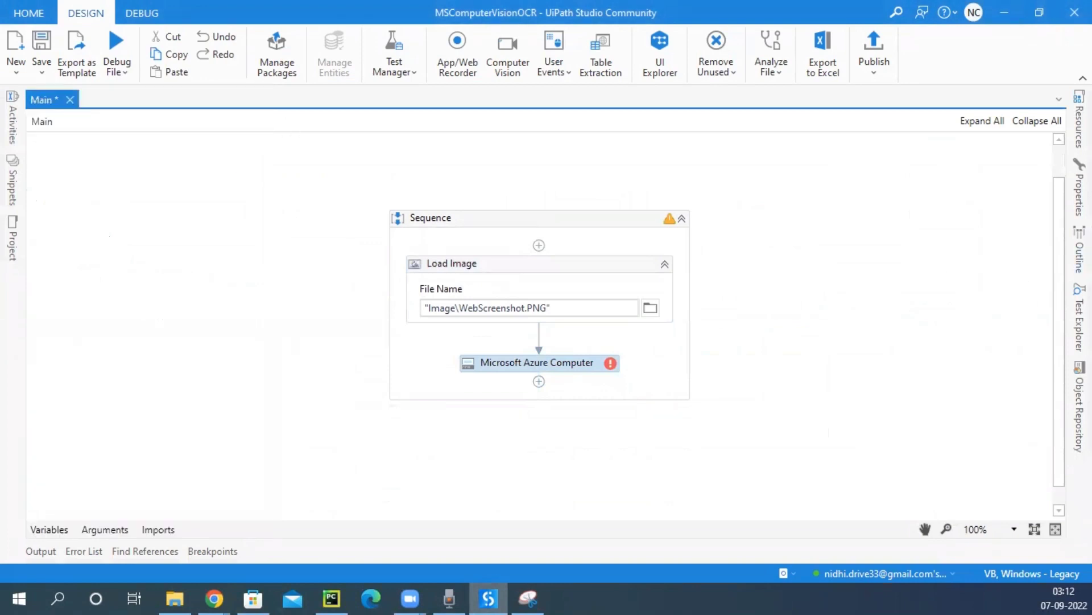
Step: Set the Image input property of the Microsoft Azure Computer Vision OCR activity to the ScreenshotImage variable
{"action": "left_click", "coordinate": [1081, 191]}
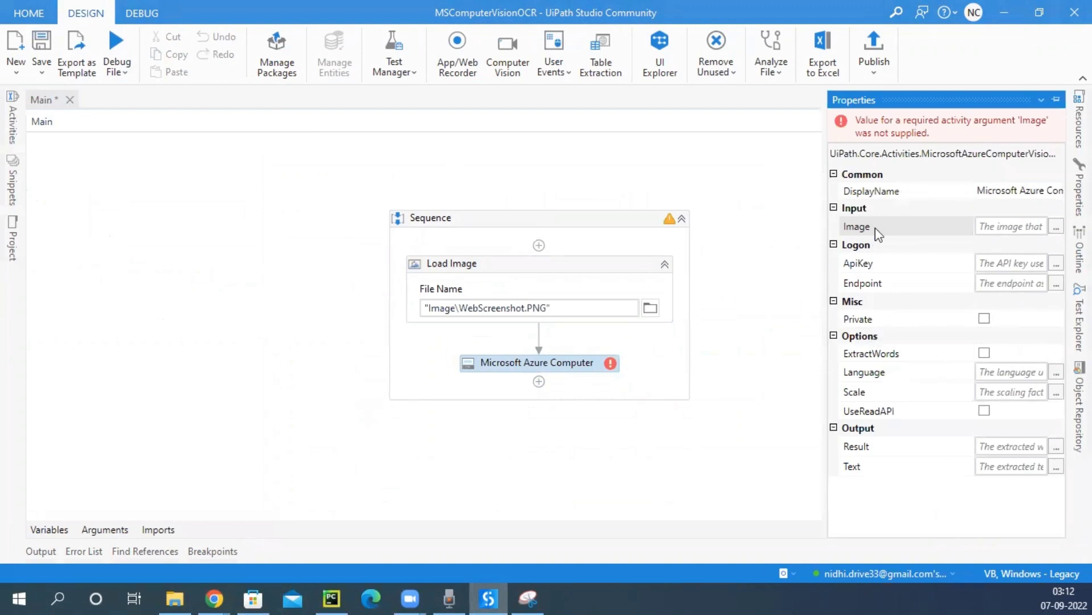
{"action": "left_click", "coordinate": [995, 226]}
{"action": "type", "text": "sc"}
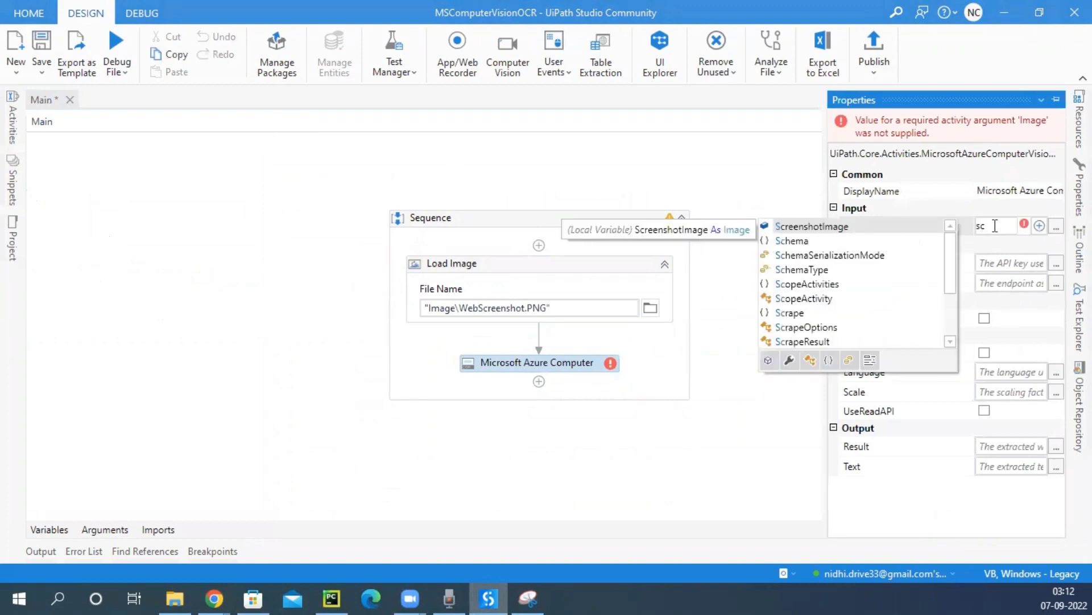
{"action": "key", "text": "Tab"}
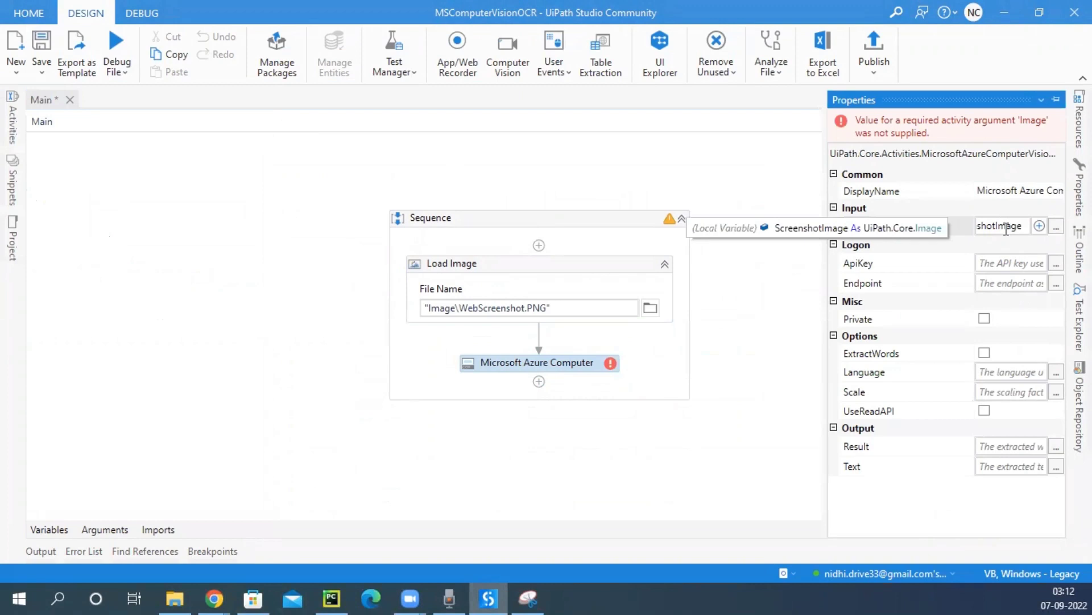
{"action": "left_click", "coordinate": [1006, 229]}
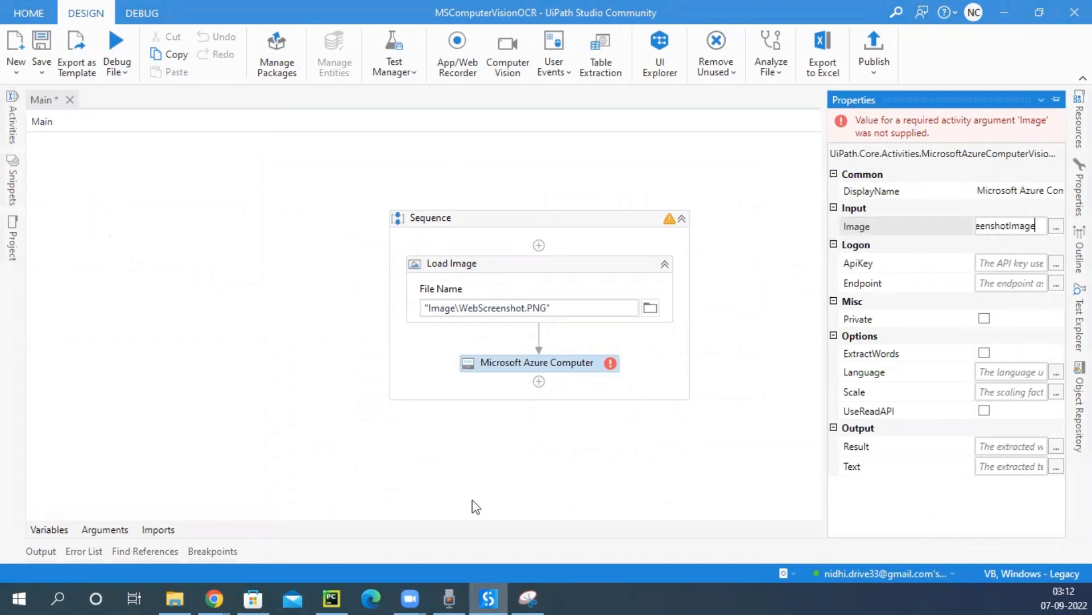
Step: Copy the endpoint URL from the resource's Keys and Endpoint page in the Azure portal and paste it, quoted, into the OCR activity's Endpoint property
{"action": "left_click", "coordinate": [214, 598]}
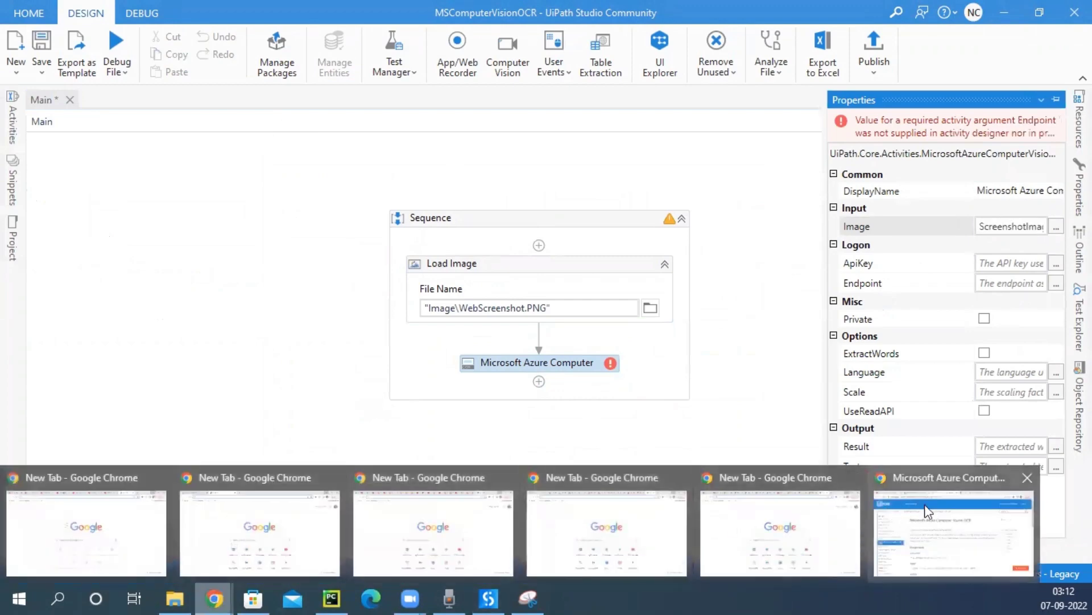
{"action": "left_click", "coordinate": [927, 512]}
{"action": "left_click", "coordinate": [298, 14]}
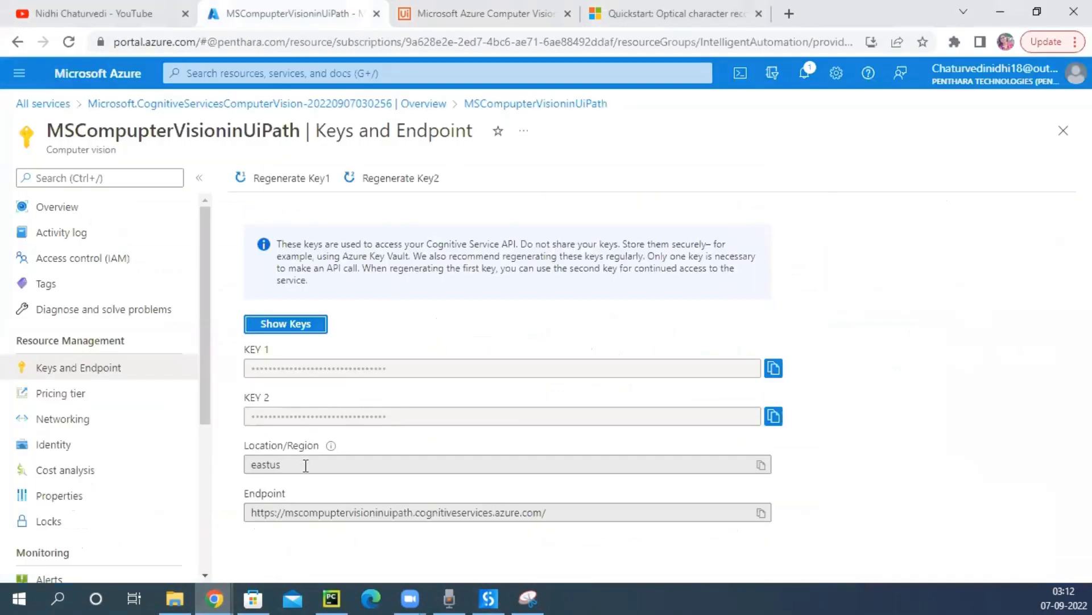
{"action": "left_click", "coordinate": [763, 512]}
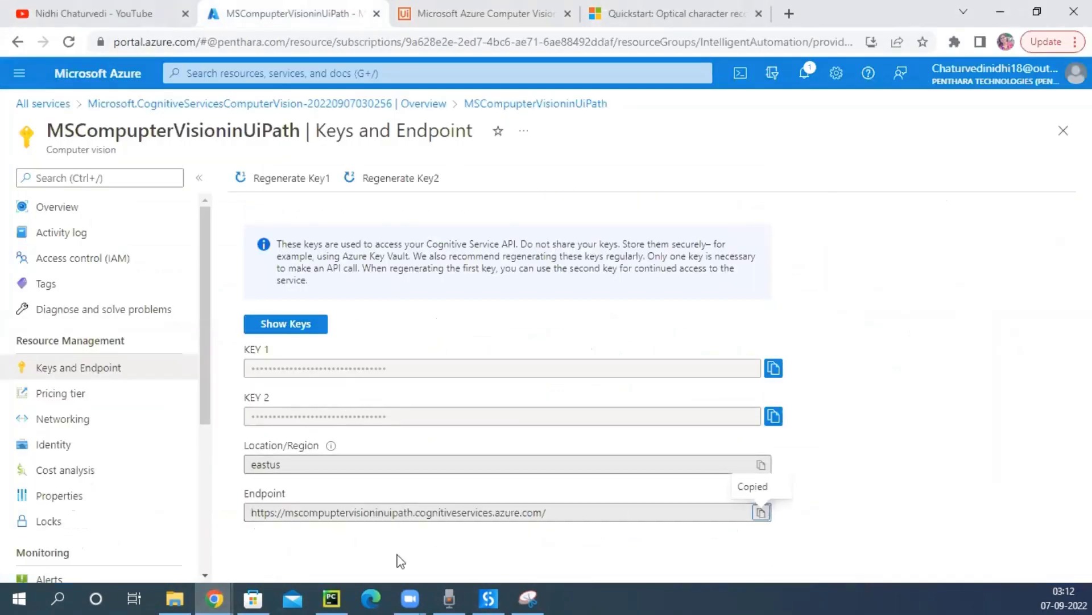
{"action": "left_click", "coordinate": [488, 597]}
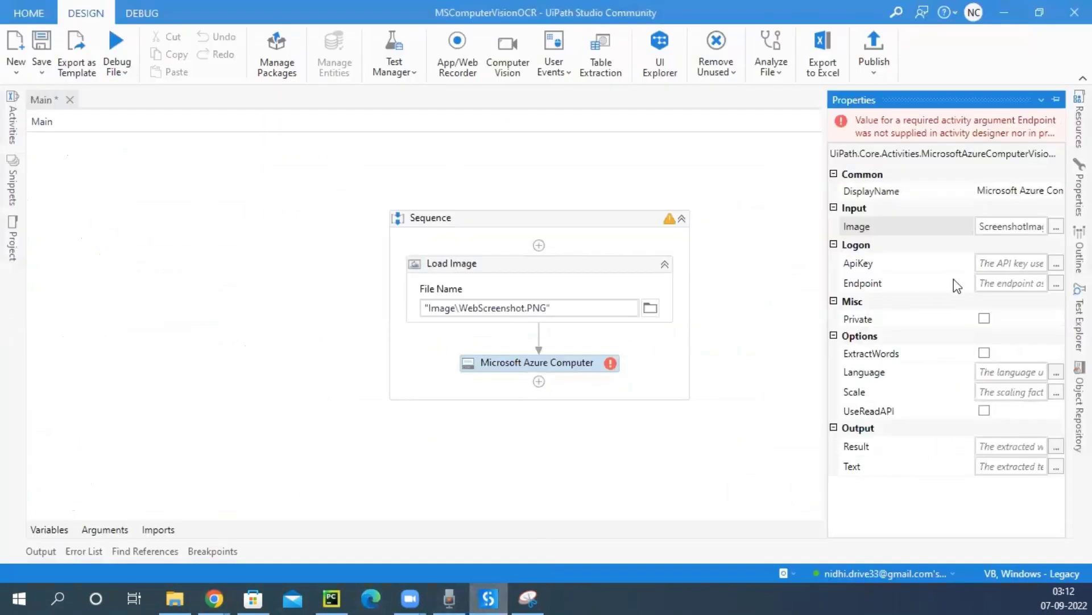
{"action": "left_click", "coordinate": [1002, 284]}
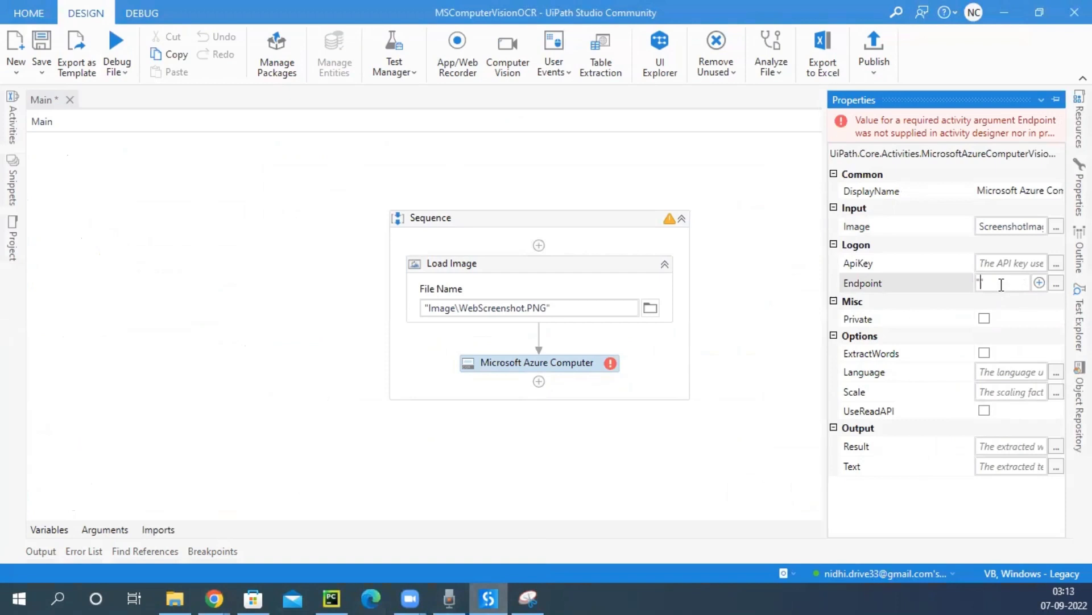
{"action": "type", "text": "\""}
{"action": "key", "text": "ctrl+v"}
Step: Copy KEY 1 from the Azure portal and paste the API key, quoted, into the OCR activity's ApiKey property in UiPath Studio
{"action": "key", "text": "alt+Tab"}
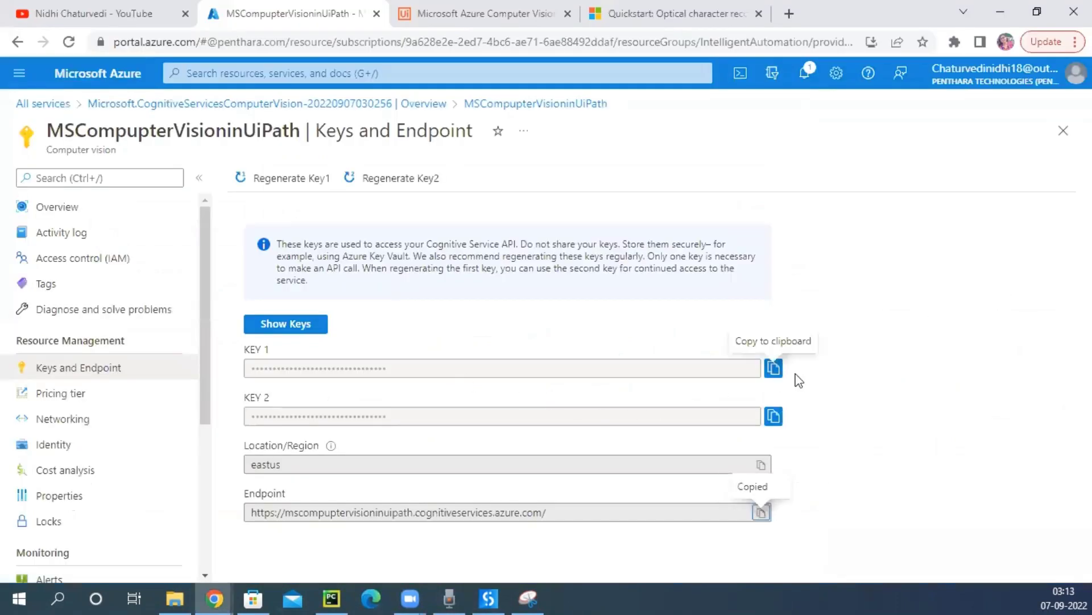
{"action": "left_click", "coordinate": [773, 368]}
{"action": "key", "text": "alt+Tab"}
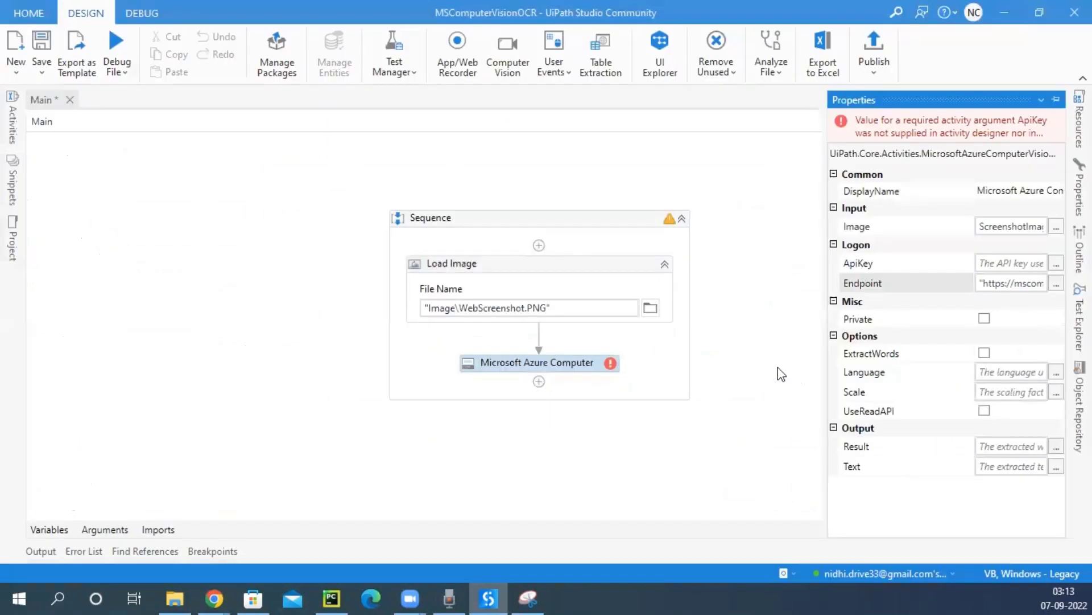
{"action": "left_click", "coordinate": [989, 263]}
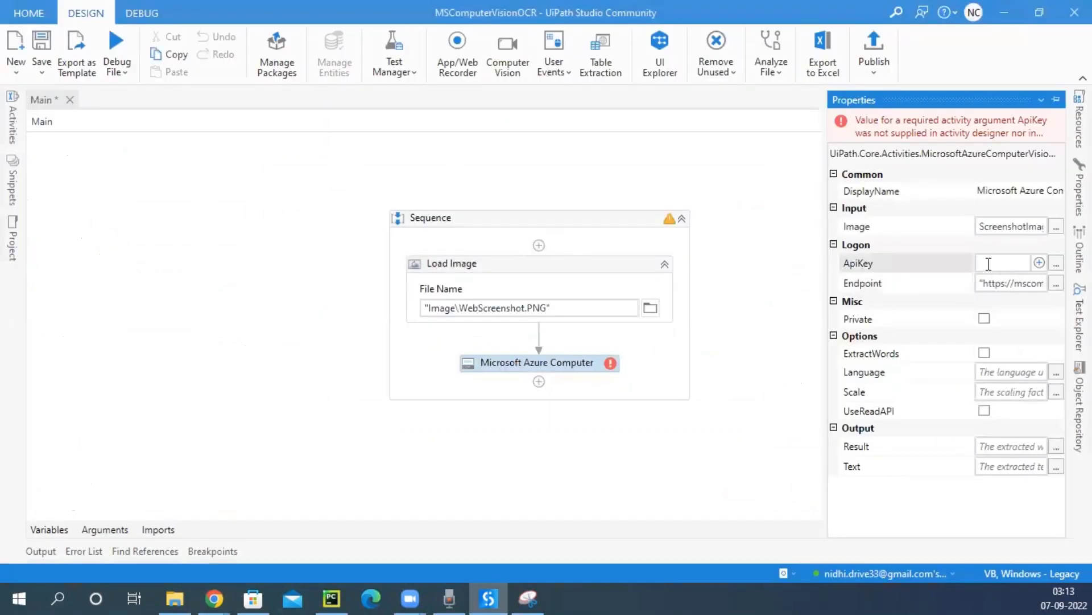
{"action": "type", "text": "\""}
{"action": "key", "text": "ctrl+v"}
{"action": "left_click", "coordinate": [799, 312]}
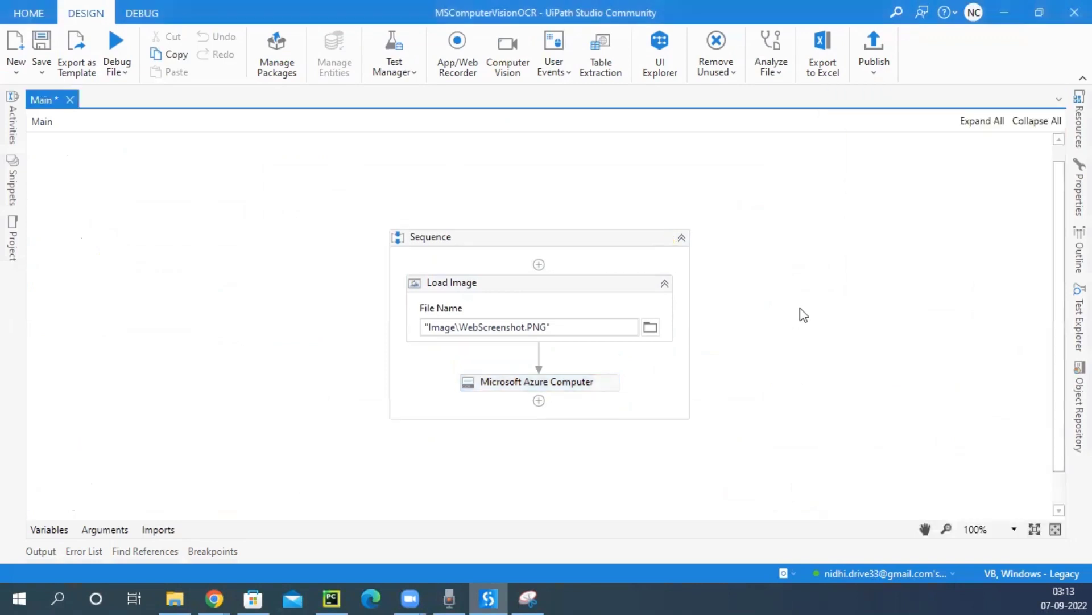
Step: Create a variable named ExtractedText for the OCR activity's Text output and check its type in the variables list
{"action": "left_click", "coordinate": [601, 383]}
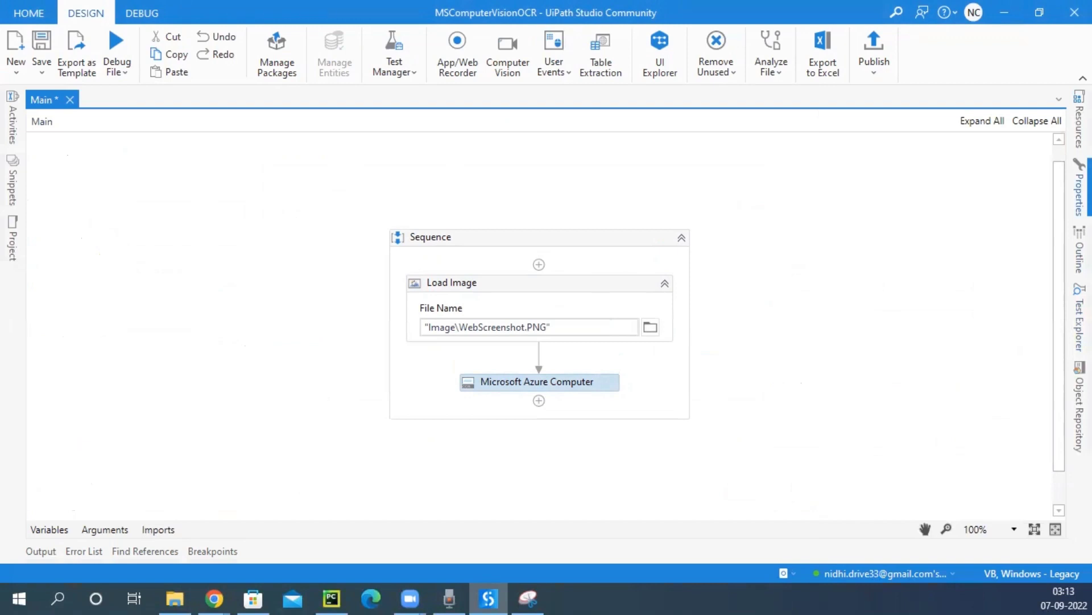
{"action": "left_click", "coordinate": [1080, 187]}
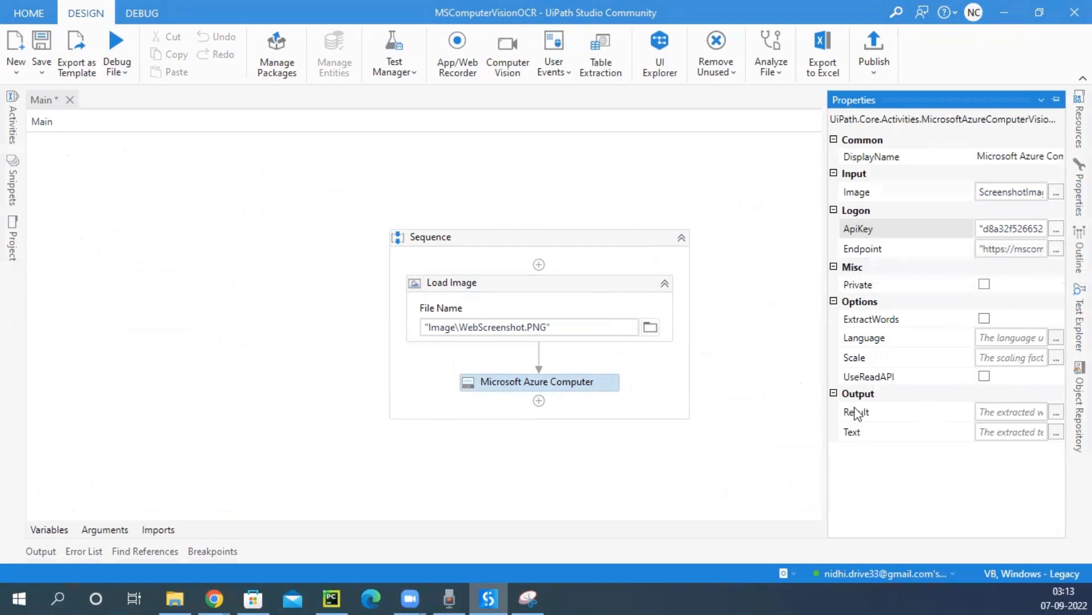
{"action": "mouse_move", "coordinate": [853, 433]}
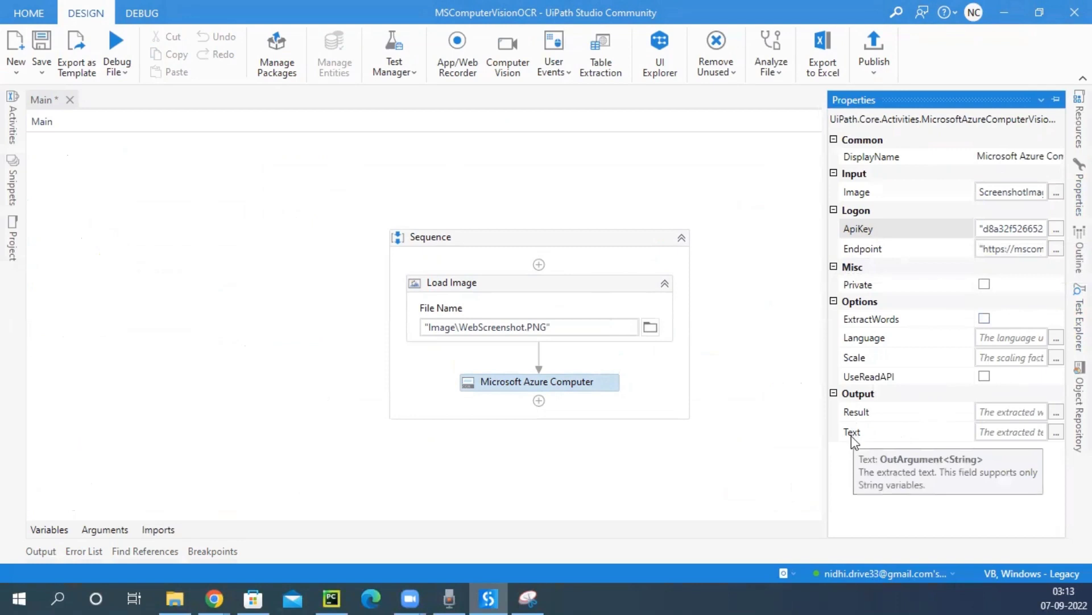
{"action": "left_click", "coordinate": [992, 434]}
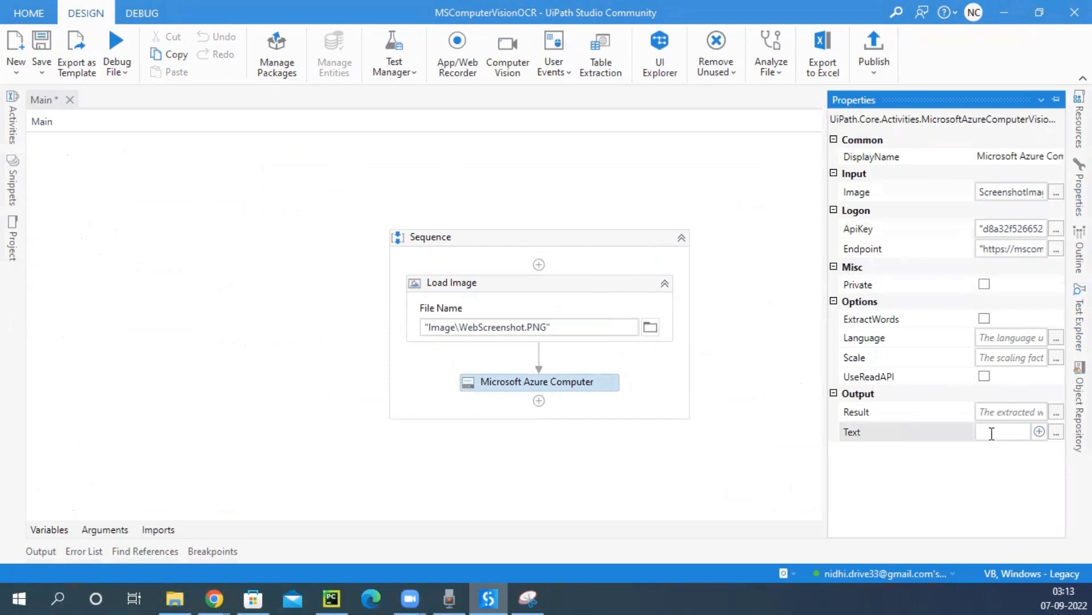
{"action": "key", "text": "ctrl+k"}
{"action": "type", "text": "Ex"}
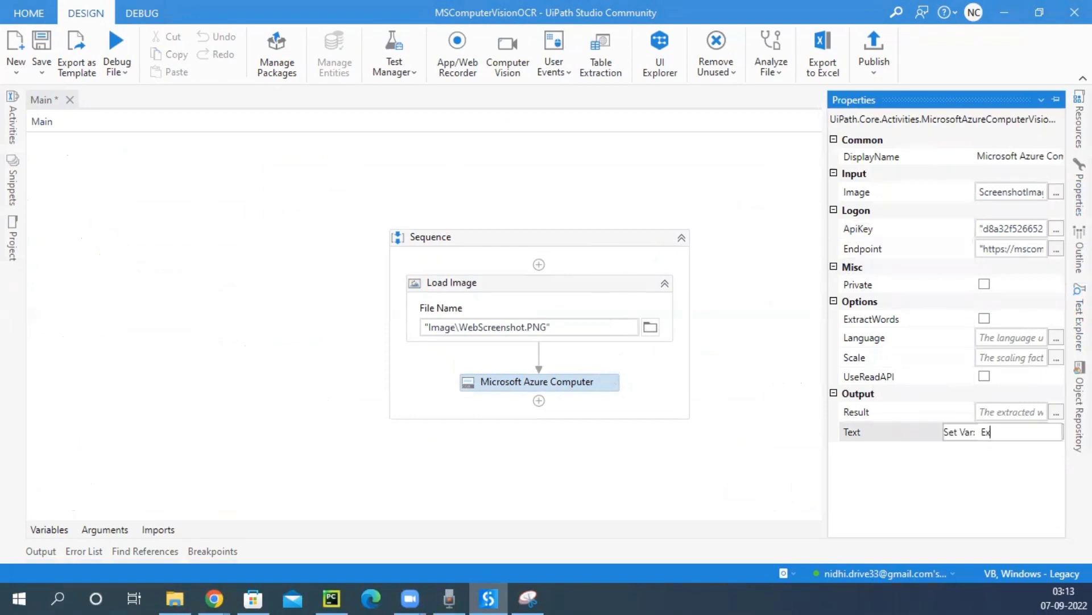
{"action": "type", "text": "tractedText"}
{"action": "key", "text": "Return"}
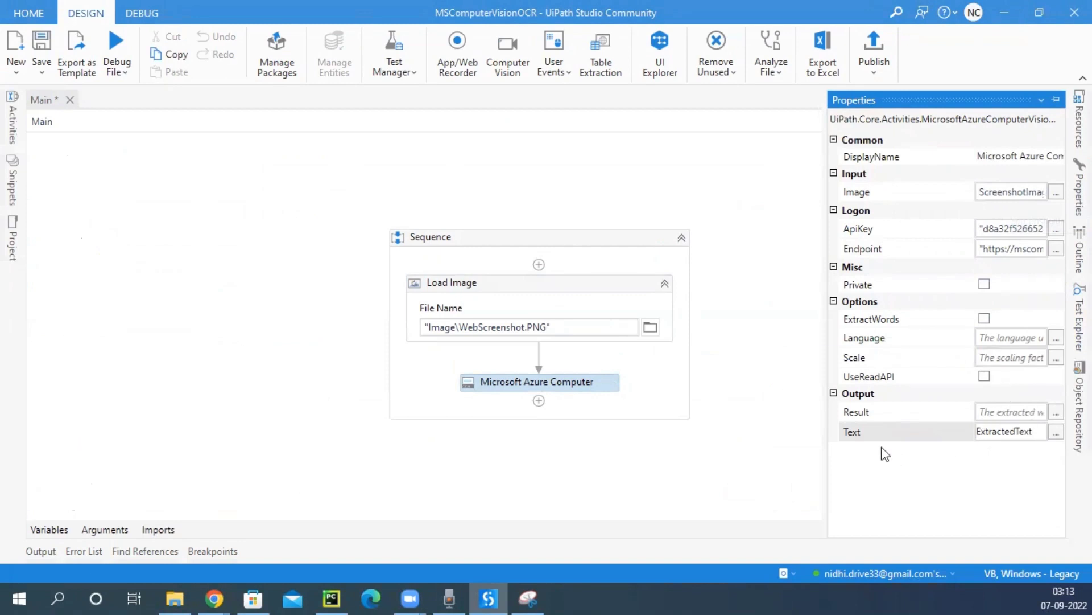
{"action": "left_click", "coordinate": [50, 530]}
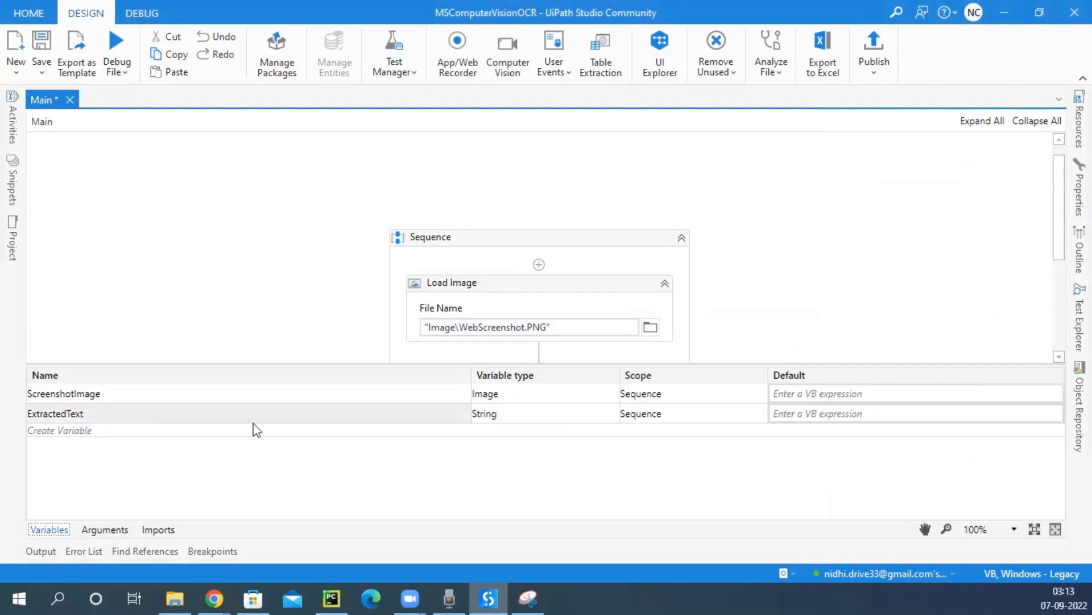
{"action": "left_click", "coordinate": [50, 532]}
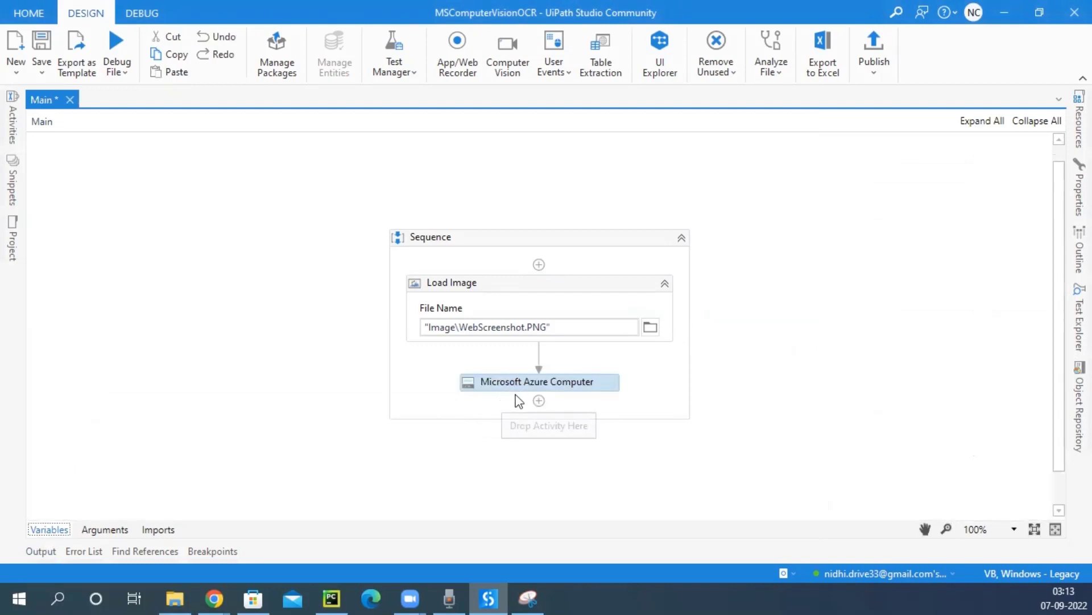
Step: Find the Write Text File activity and add it below the Microsoft Azure Computer Vision OCR activity
{"action": "left_click", "coordinate": [15, 138]}
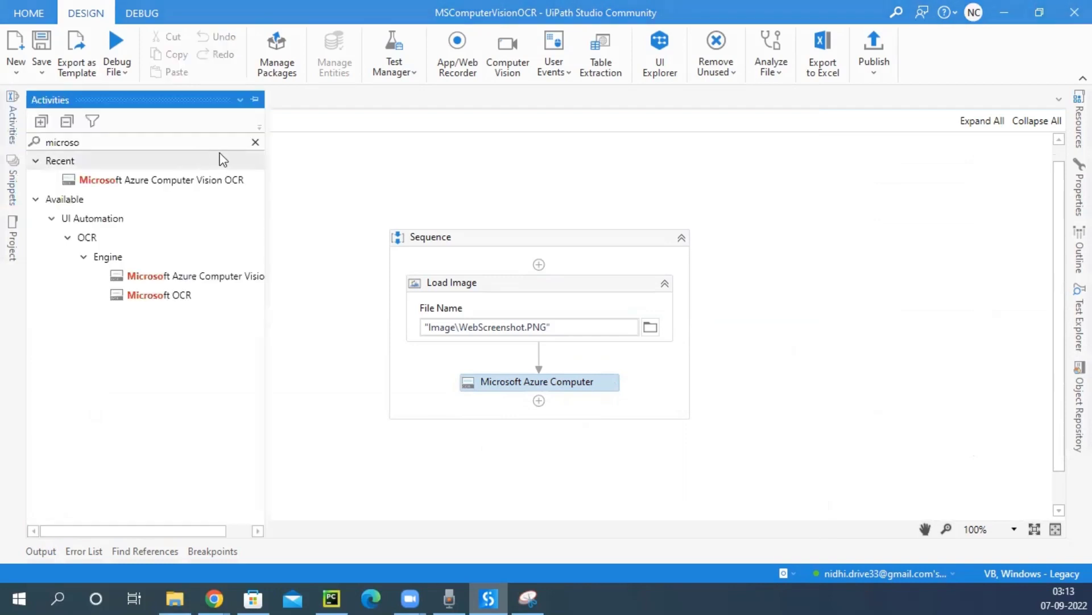
{"action": "left_click", "coordinate": [256, 141]}
{"action": "type", "text": "write"}
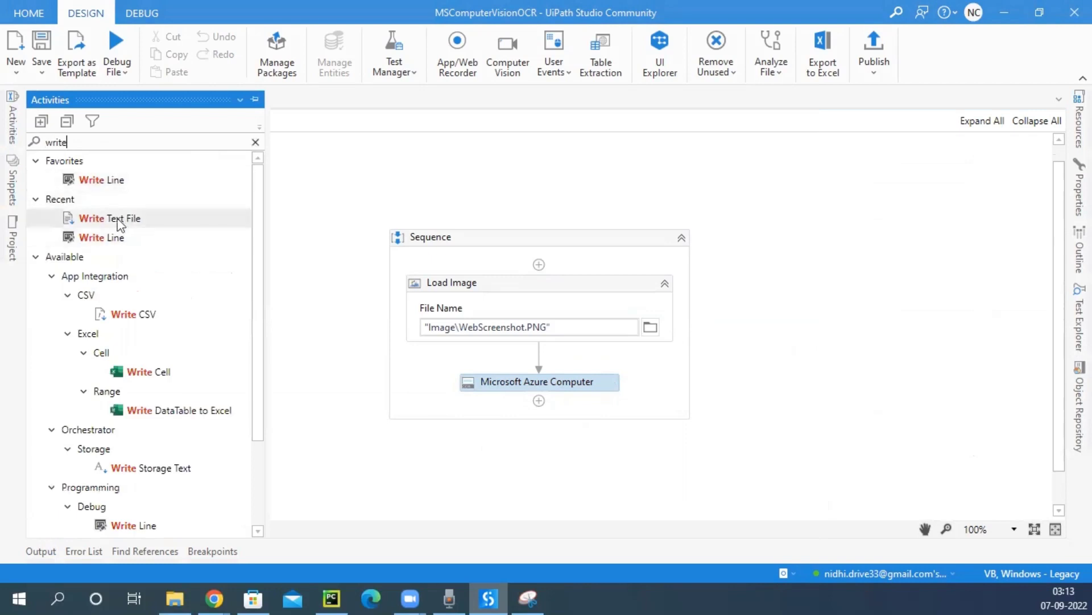
{"action": "left_click_drag", "start_coordinate": [150, 219], "coordinate": [537, 399]}
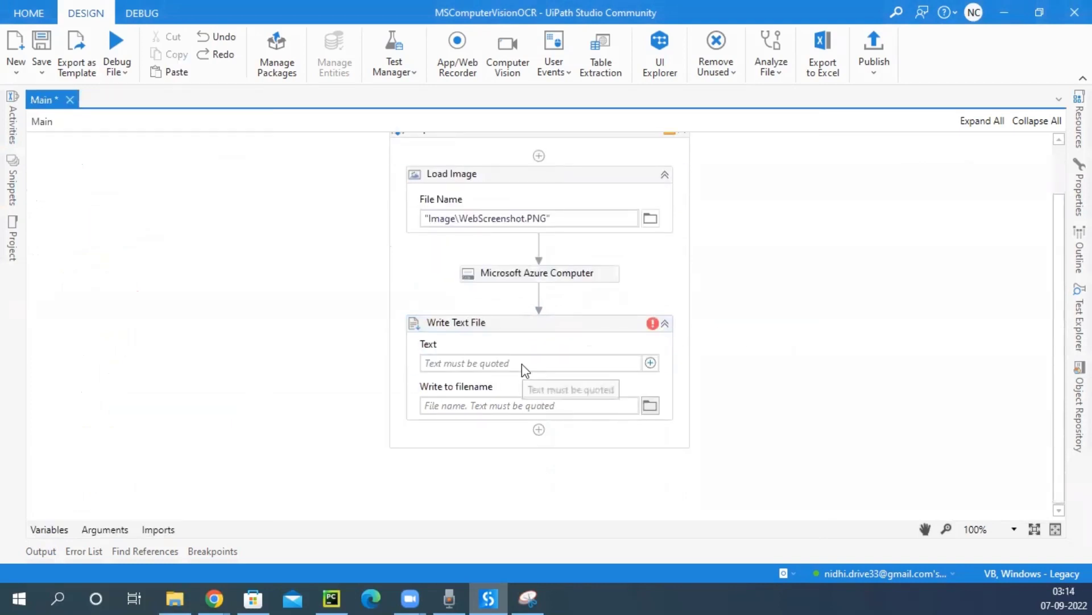
Step: Set the Write Text File activity to write ExtractedText to the file "ExtractedTextFromImage.txt"
{"action": "left_click", "coordinate": [523, 363]}
{"action": "type", "text": "ExtractedText"}
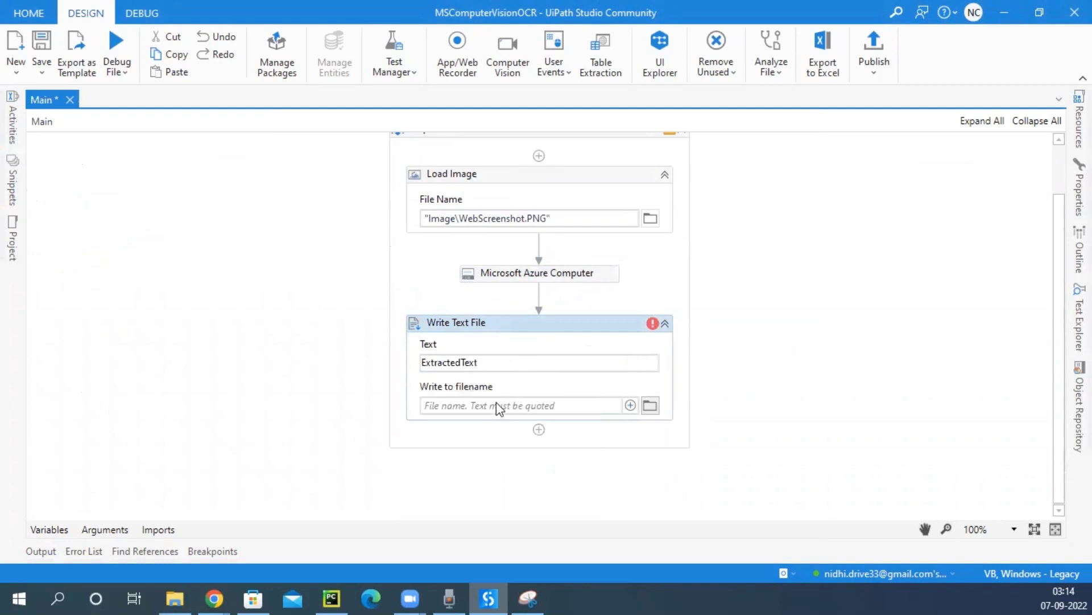
{"action": "left_click", "coordinate": [497, 404]}
{"action": "type", "text": "\""}
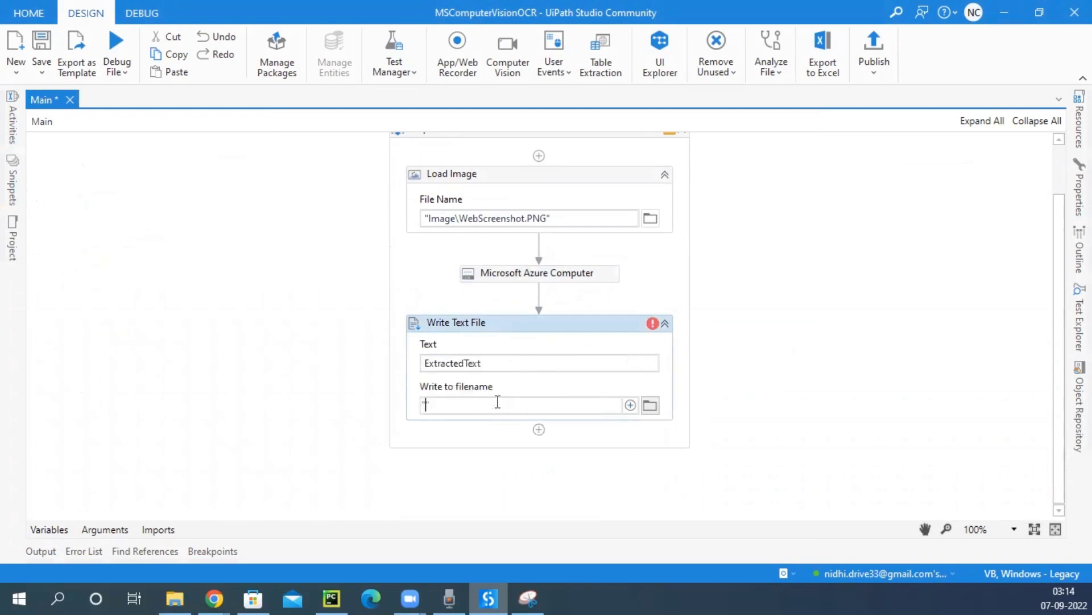
{"action": "type", "text": "ExtractedTextFromImage.txt"}
{"action": "left_click", "coordinate": [818, 351]}
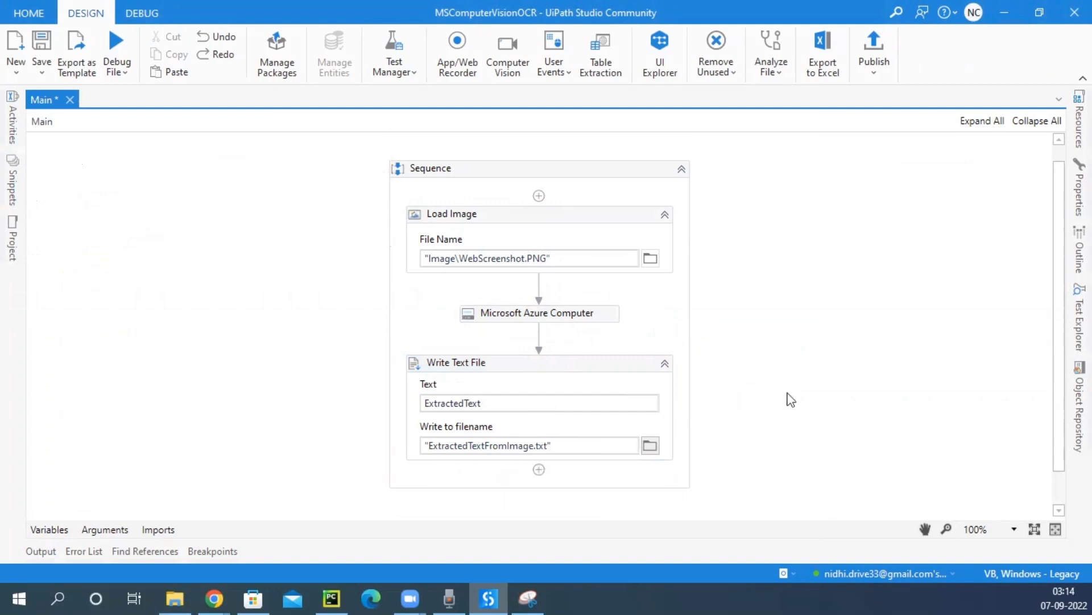
Step: Review the Load Image activity and the Microsoft Azure Computer Vision OCR activity's logon and output properties
{"action": "scroll", "coordinate": [791, 400], "scroll_direction": "up", "scroll_amount": 1}
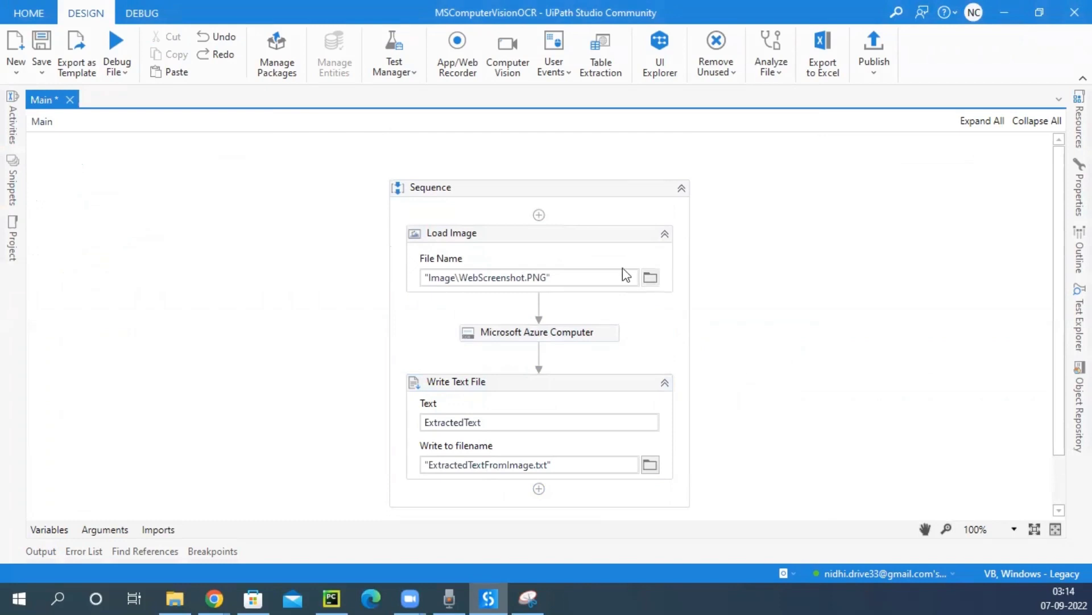
{"action": "left_click", "coordinate": [578, 240]}
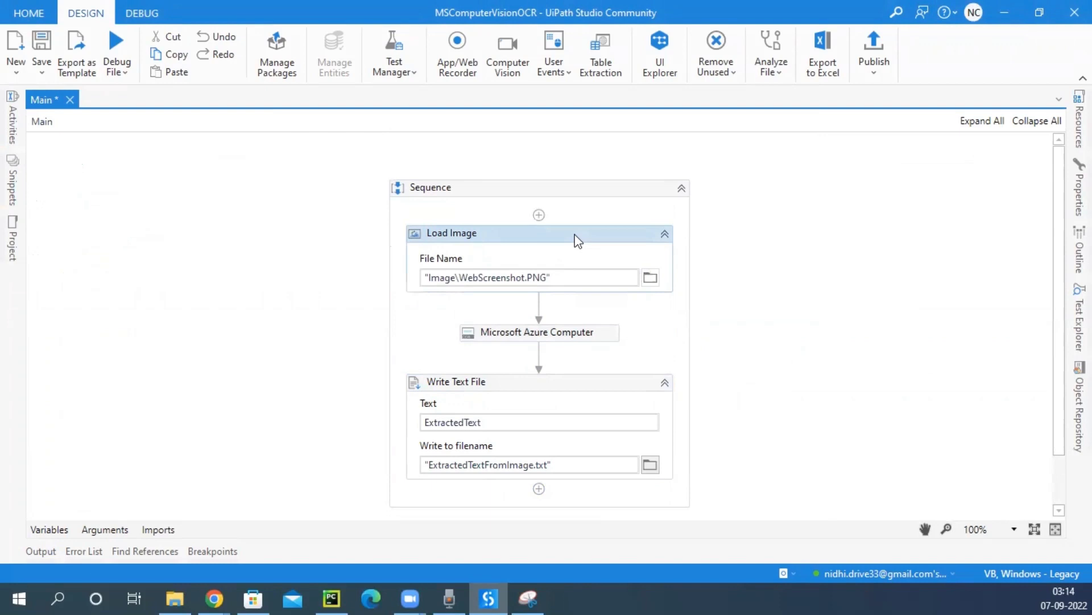
{"action": "left_click", "coordinate": [604, 335]}
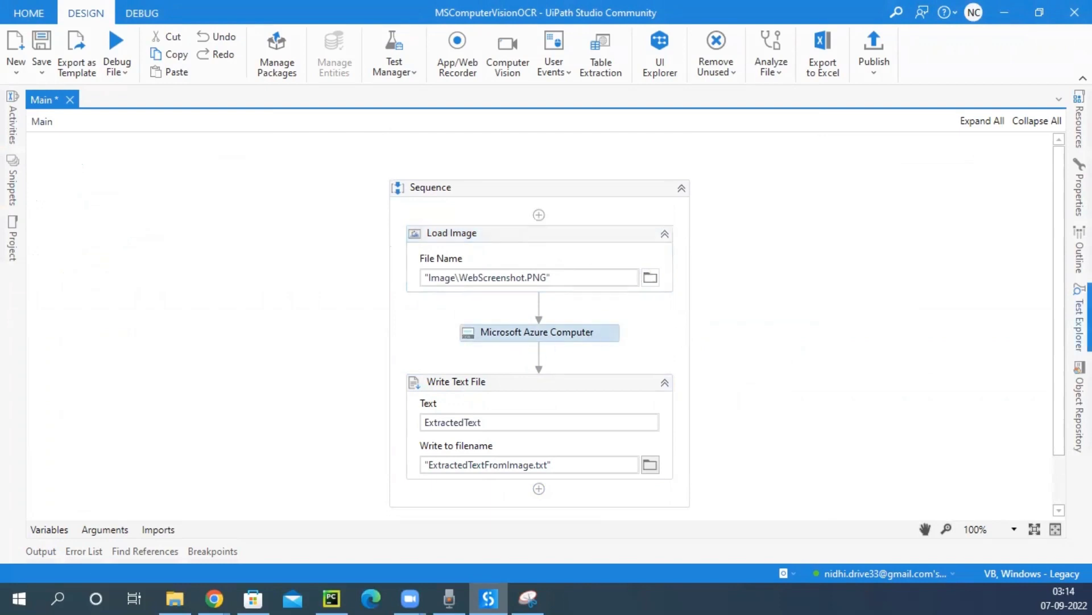
{"action": "left_click", "coordinate": [1079, 191]}
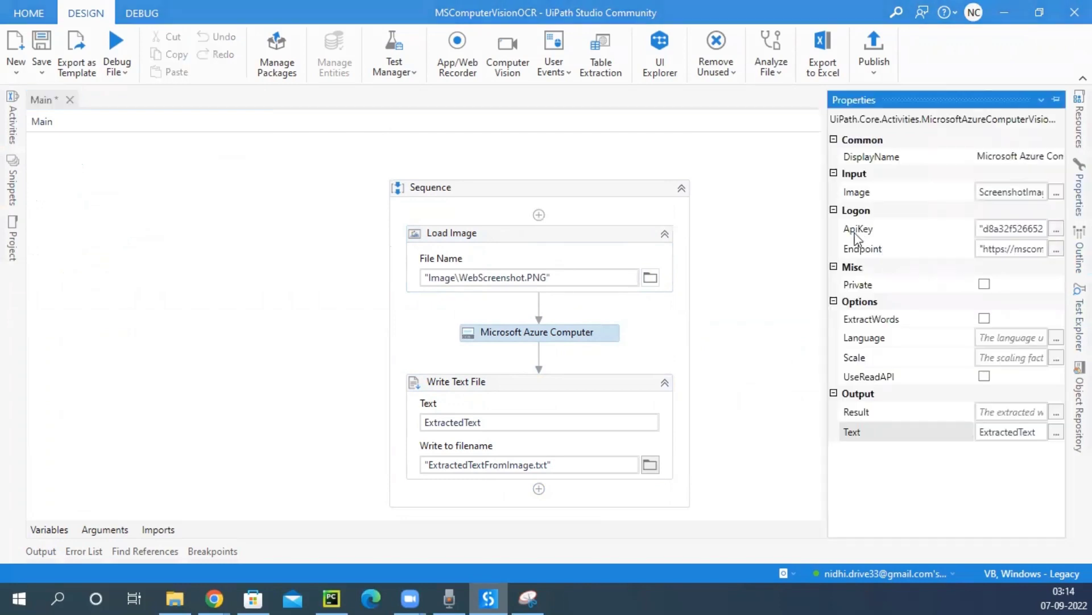
{"action": "mouse_move", "coordinate": [874, 258]}
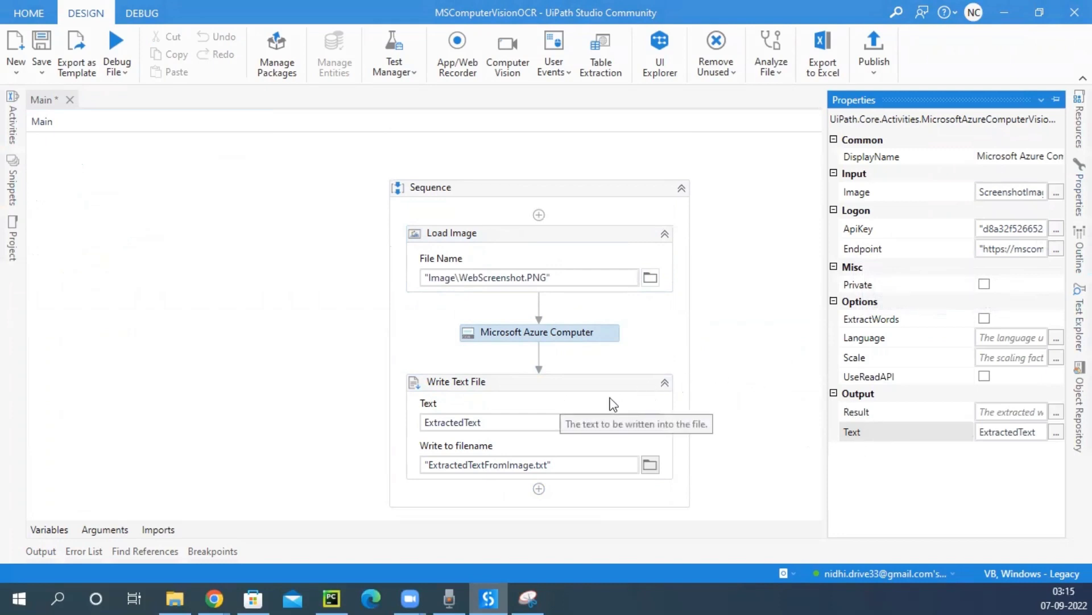
{"action": "left_click", "coordinate": [296, 350]}
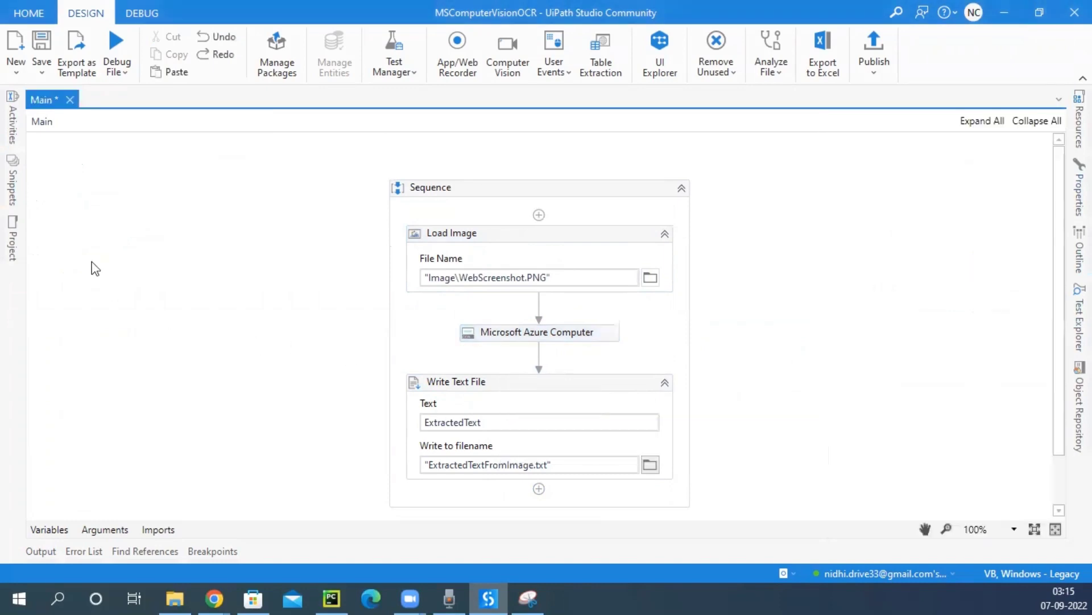
Step: Run the Main workflow file and bring up the UiPath documentation page for Microsoft Azure Computer Vision OCR in the browser
{"action": "left_click", "coordinate": [116, 74]}
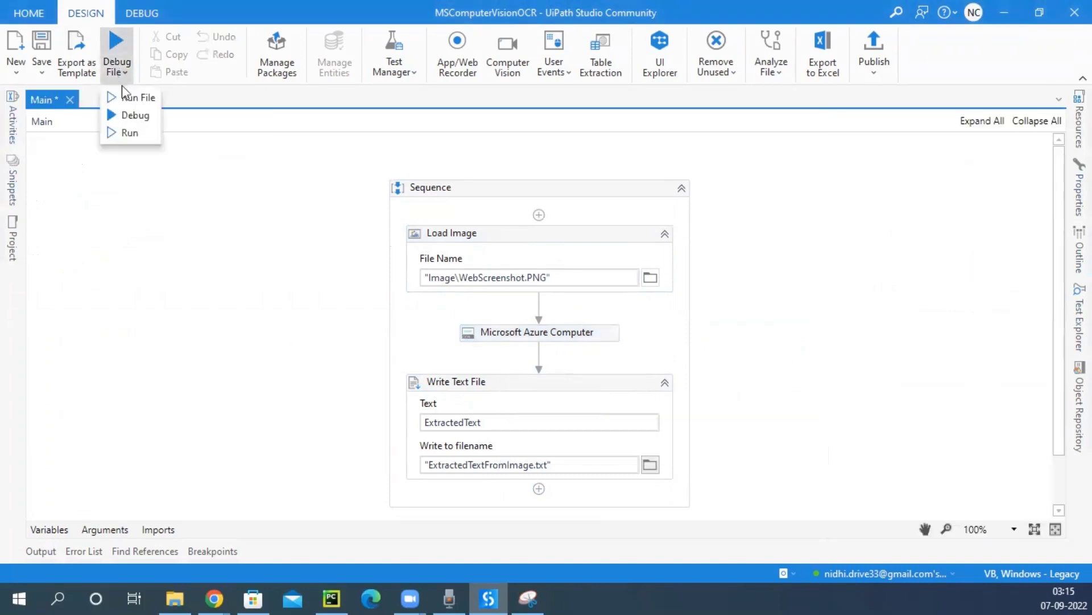
{"action": "left_click", "coordinate": [129, 102]}
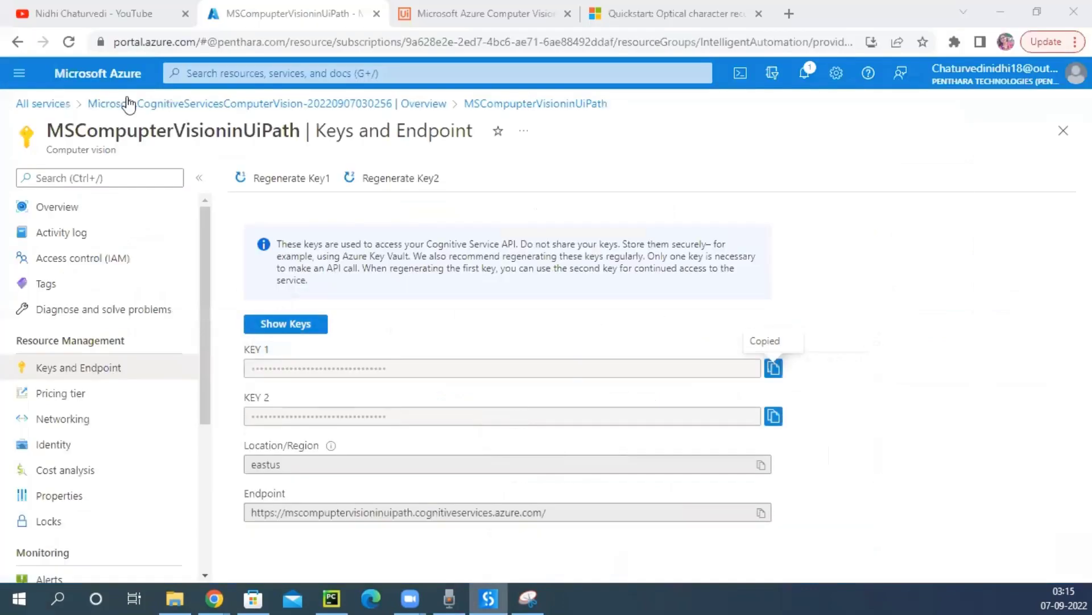
{"action": "left_click", "coordinate": [487, 13]}
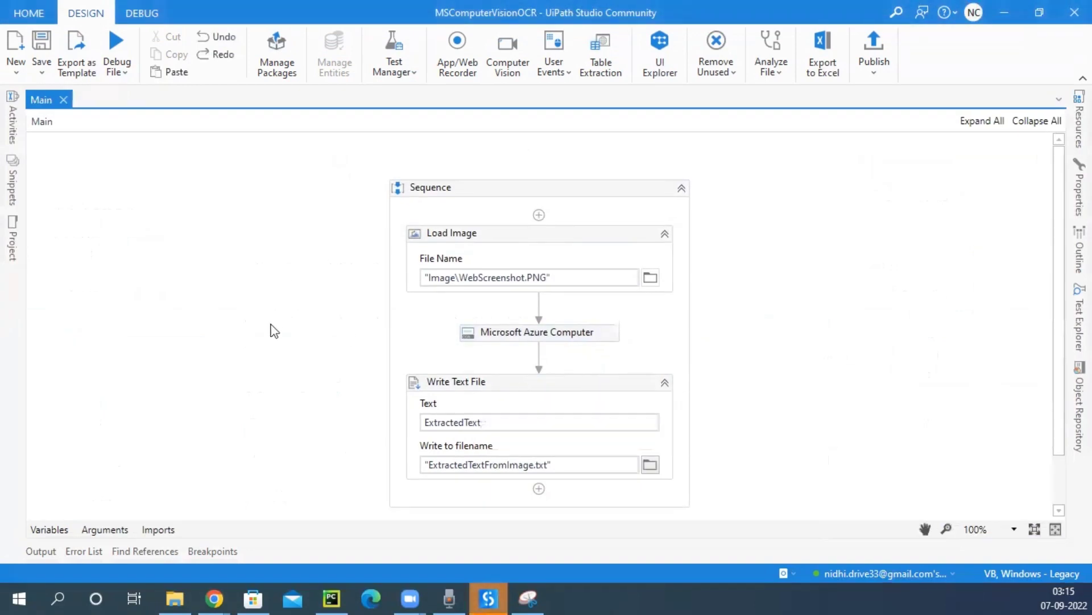
Step: Open ExtractedTextFromImage.txt from the project files, narrow its Notepad window and move it fully into view
{"action": "left_click", "coordinate": [12, 239]}
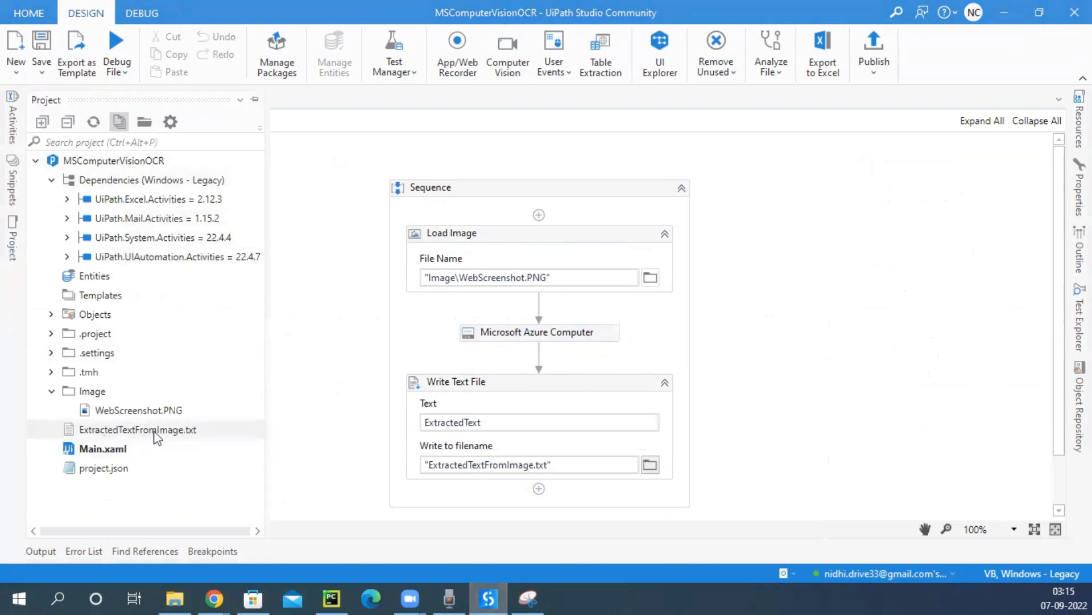
{"action": "double_click", "coordinate": [155, 433]}
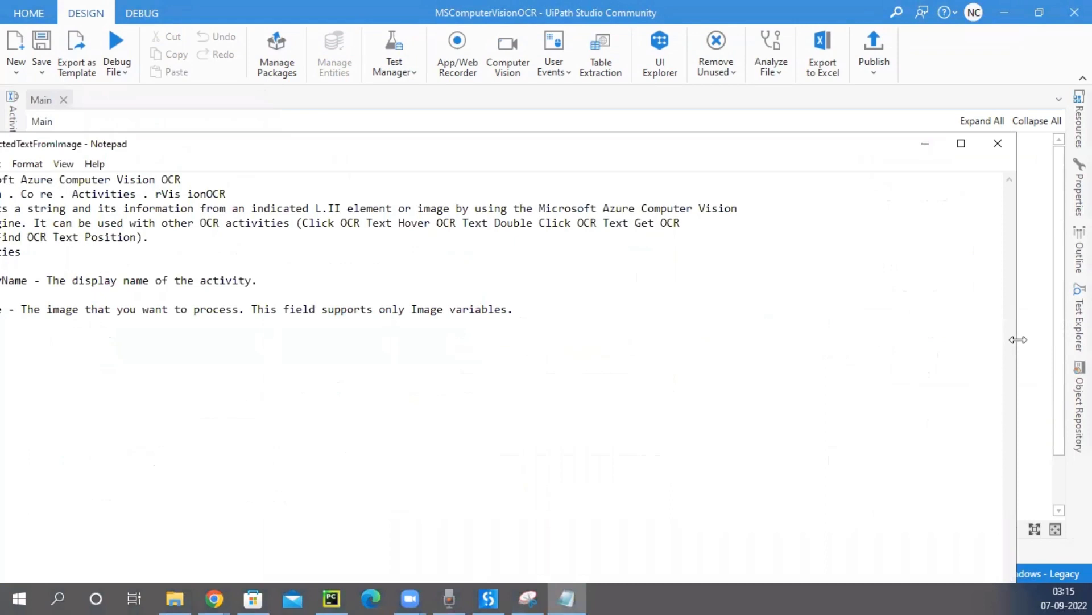
{"action": "left_click_drag", "start_coordinate": [1018, 340], "coordinate": [426, 340]}
{"action": "left_click_drag", "start_coordinate": [226, 157], "coordinate": [730, 152]}
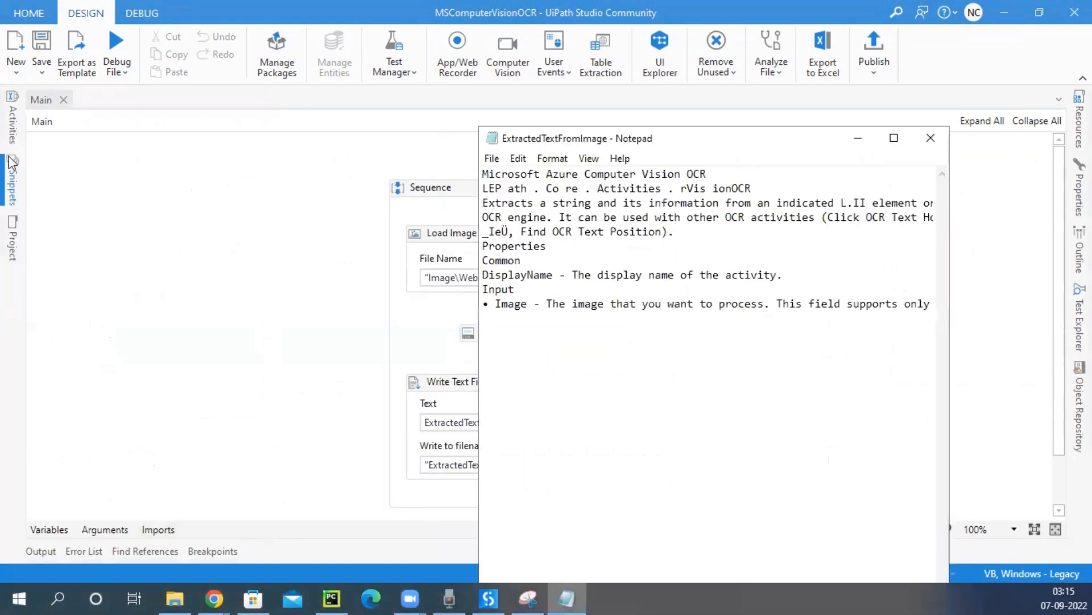
Step: Open WebScreenshot.PNG from the project's Image folder and arrange the extracted text window so both can be read together
{"action": "left_click", "coordinate": [12, 238]}
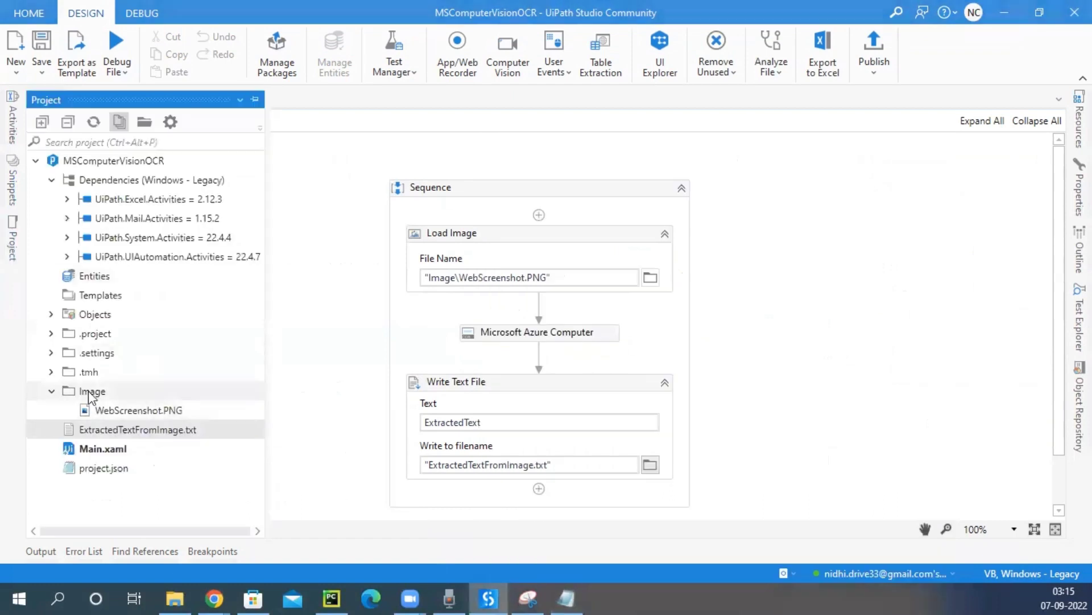
{"action": "double_click", "coordinate": [111, 411]}
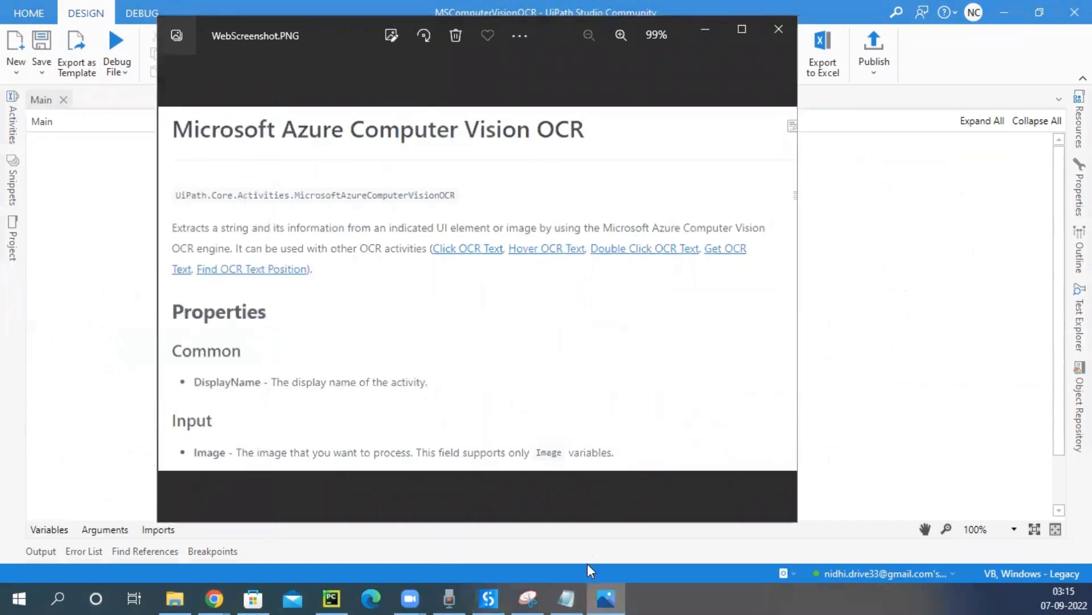
{"action": "left_click", "coordinate": [574, 591]}
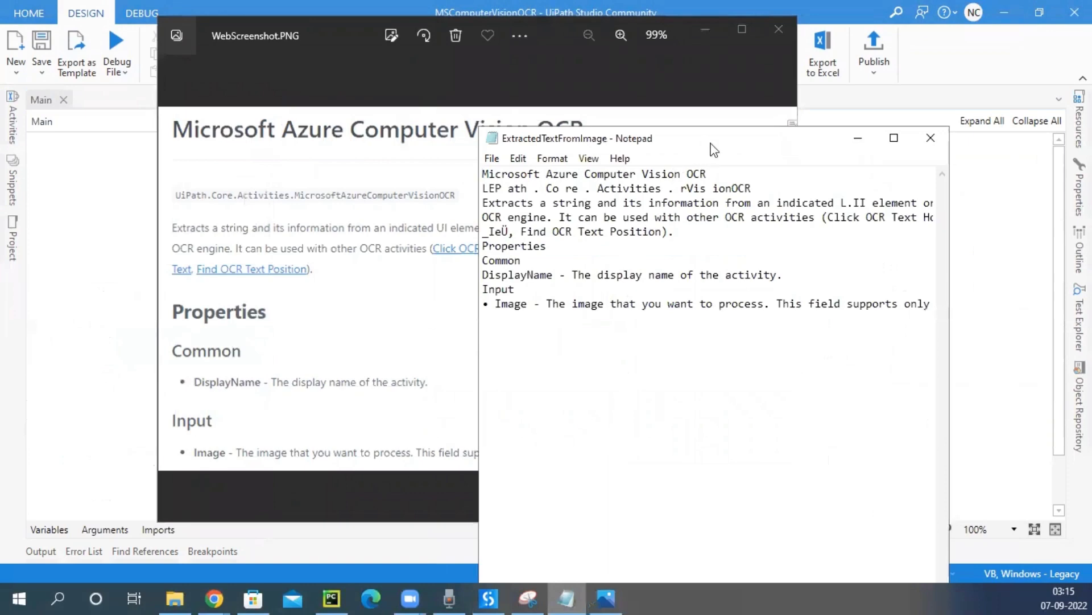
{"action": "left_click_drag", "start_coordinate": [714, 150], "coordinate": [680, 231]}
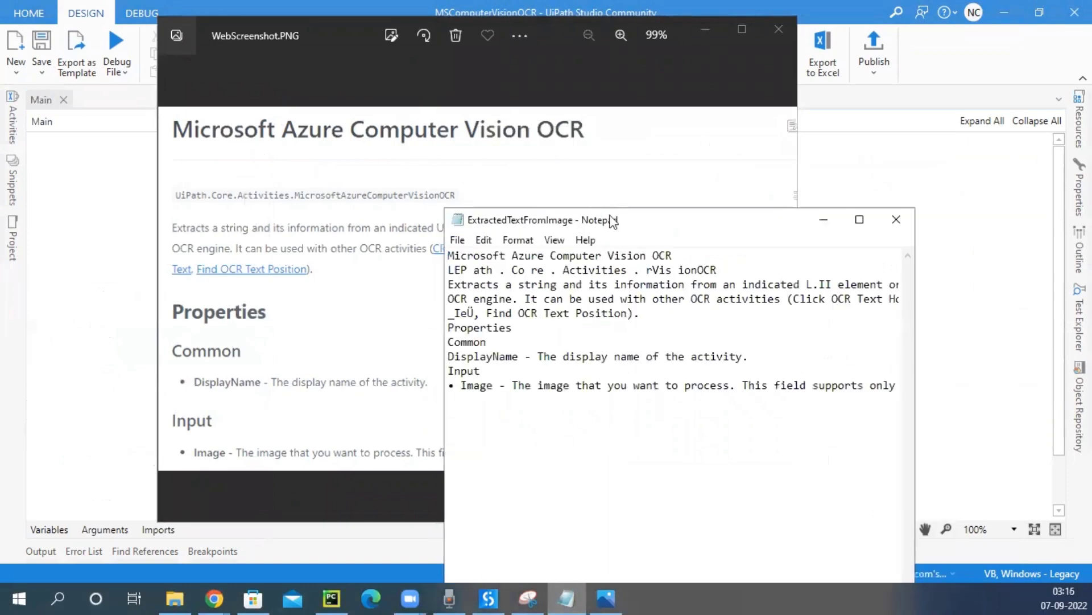
{"action": "left_click", "coordinate": [454, 257]}
{"action": "left_click_drag", "start_coordinate": [698, 234], "coordinate": [650, 284]}
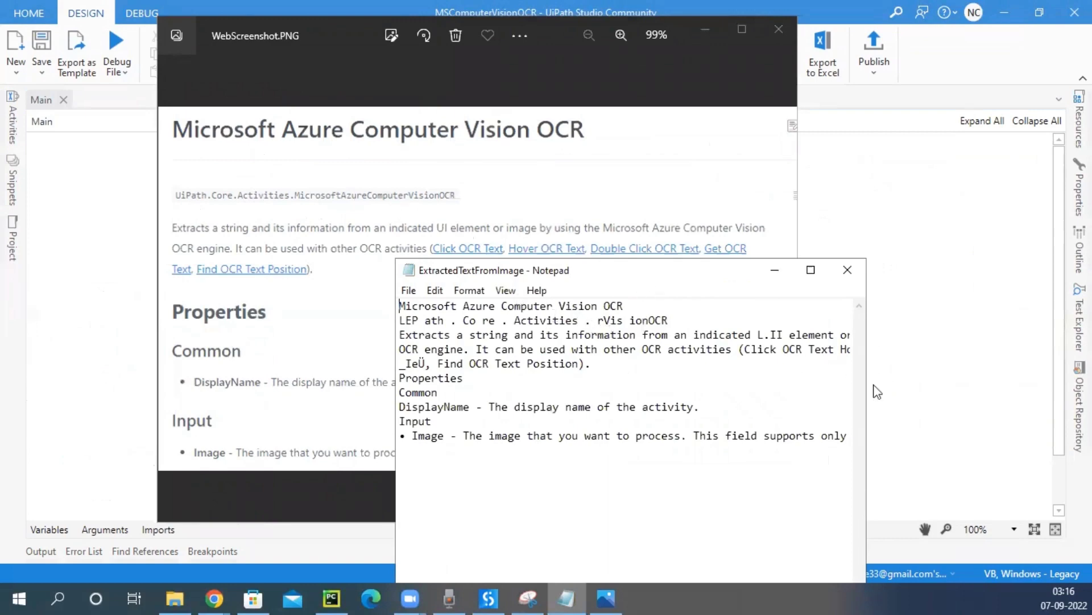
{"action": "left_click_drag", "start_coordinate": [866, 386], "coordinate": [1080, 386]}
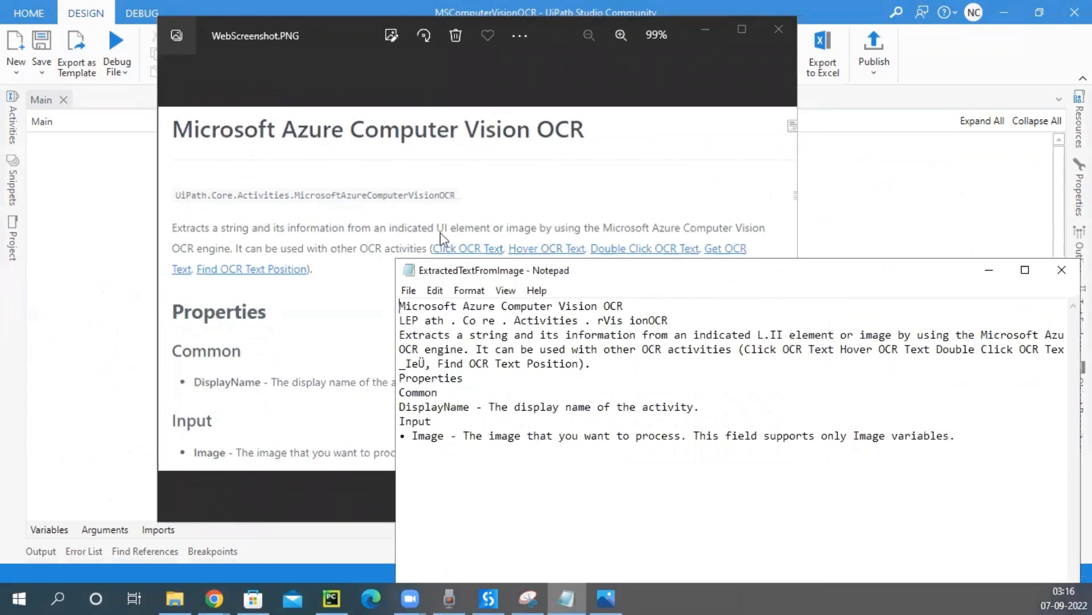
Step: Compare the extracted text with the screenshot, marking the misread "UI" and "Get OCR Text" passages, and close both files
{"action": "left_click_drag", "start_coordinate": [757, 336], "coordinate": [790, 336]}
{"action": "left_click_drag", "start_coordinate": [766, 274], "coordinate": [613, 291]}
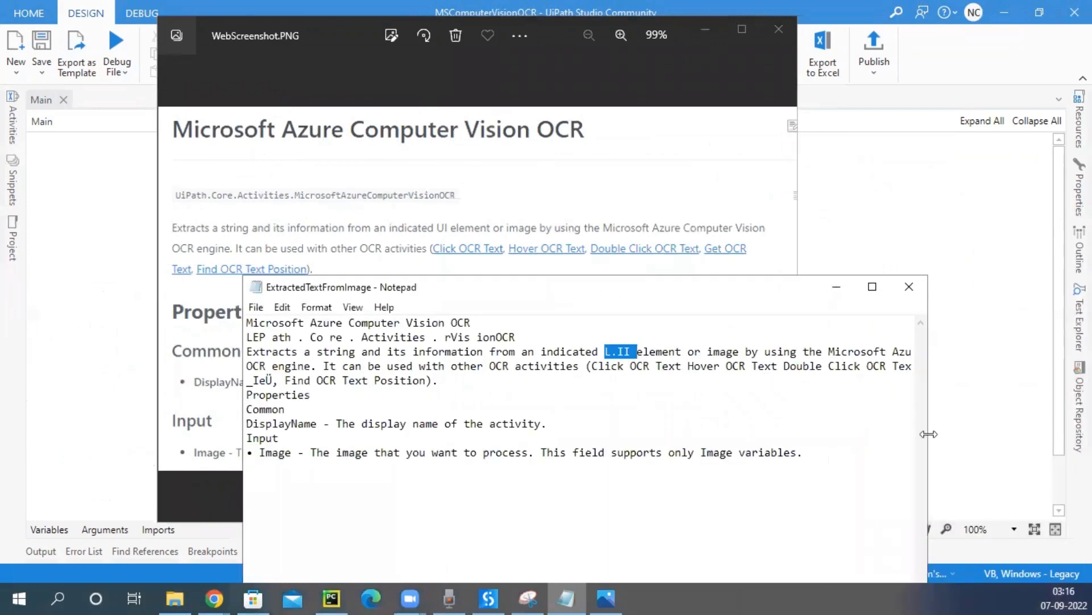
{"action": "left_click_drag", "start_coordinate": [928, 433], "coordinate": [1064, 433]}
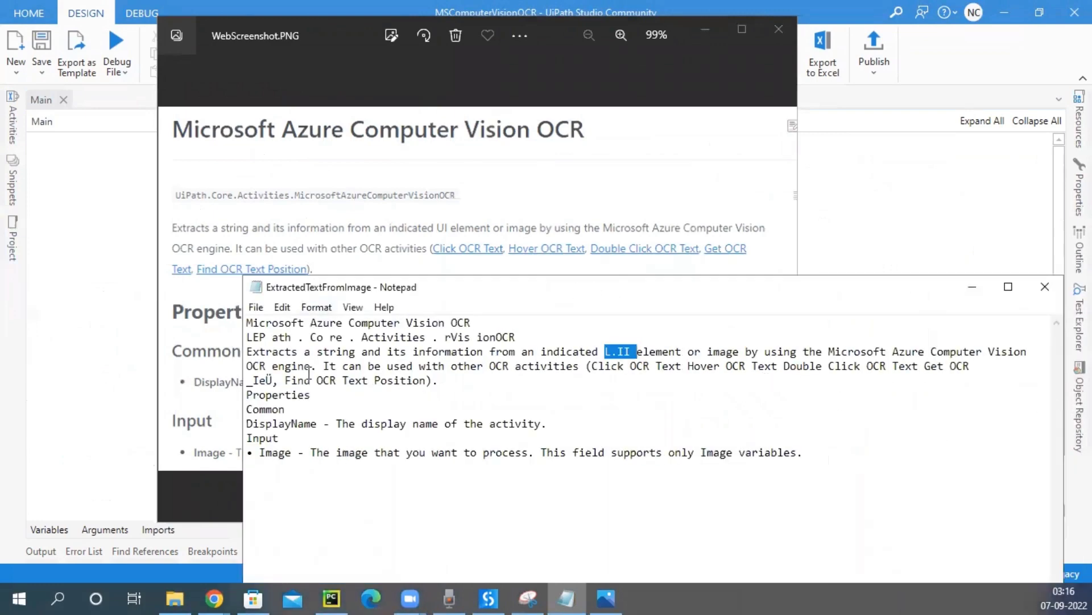
{"action": "left_click_drag", "start_coordinate": [924, 366], "coordinate": [280, 381]}
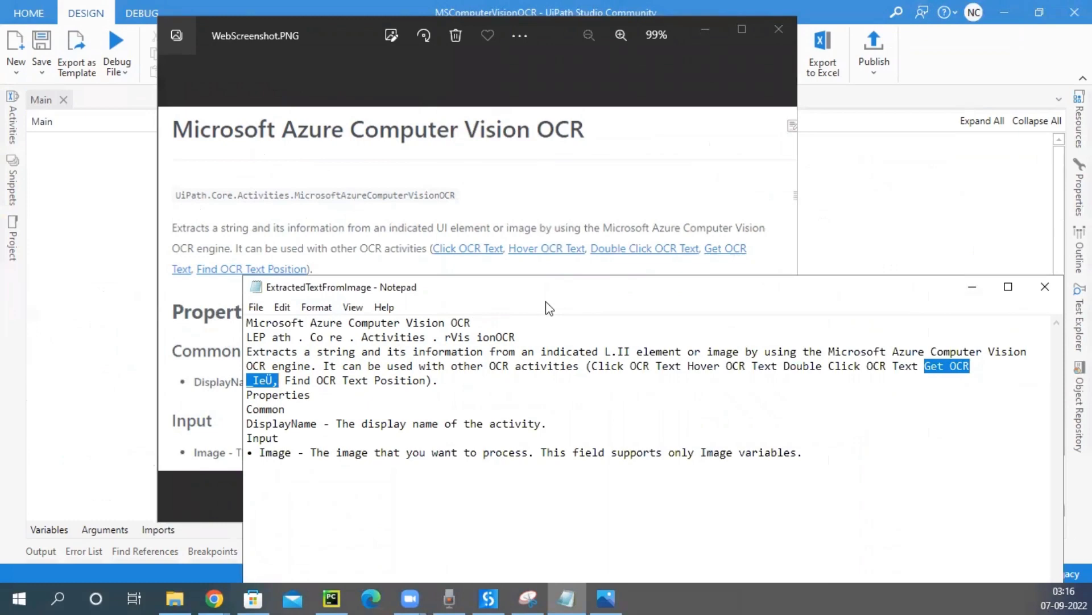
{"action": "left_click_drag", "start_coordinate": [546, 301], "coordinate": [330, 161]}
{"action": "left_click_drag", "start_coordinate": [453, 167], "coordinate": [540, 190]}
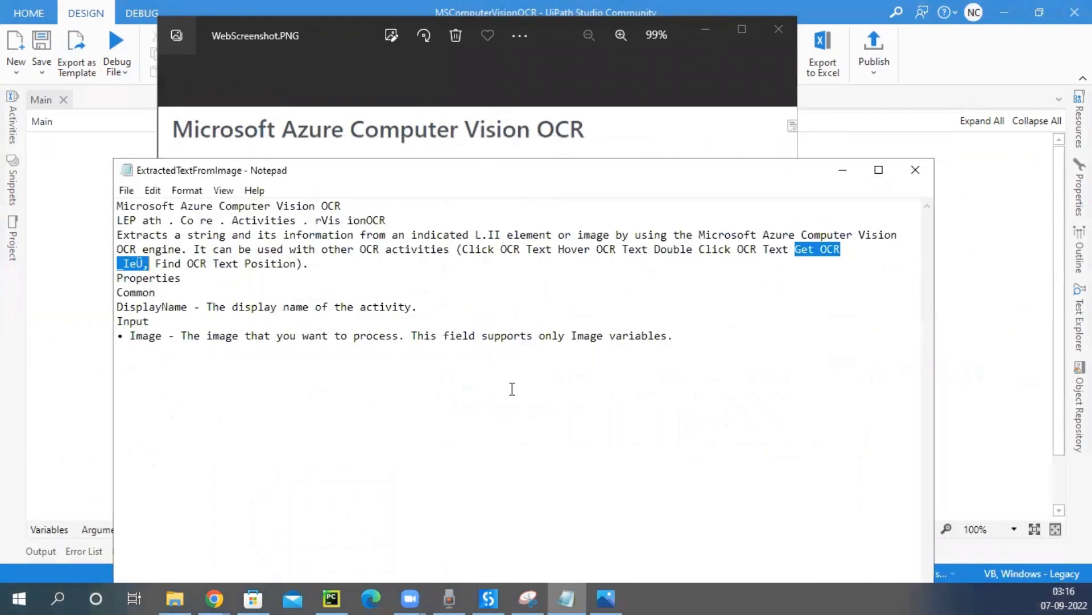
{"action": "left_click", "coordinate": [233, 294]}
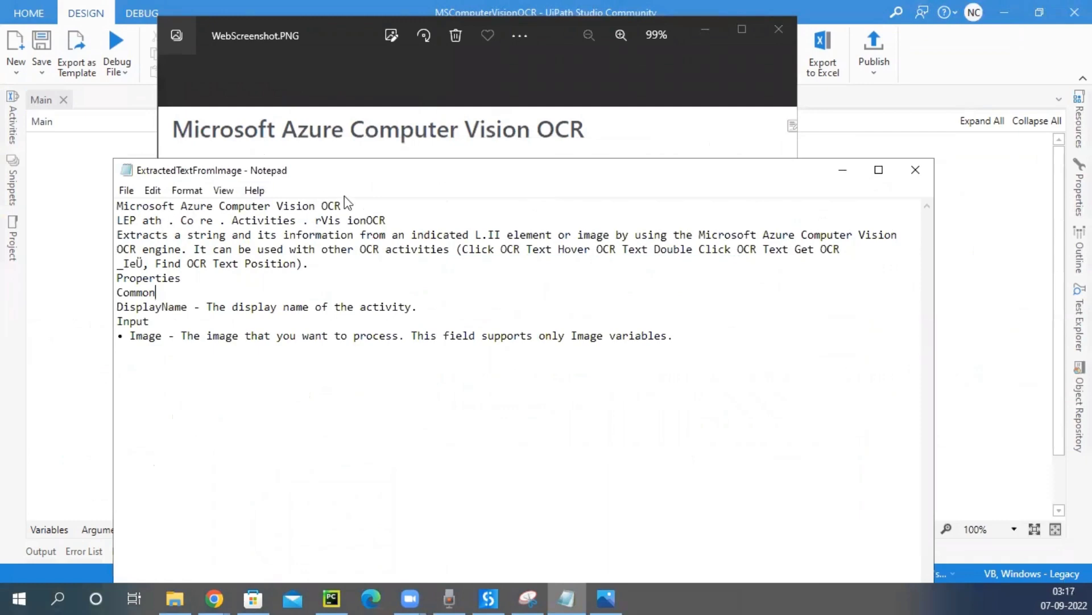
{"action": "left_click_drag", "start_coordinate": [340, 177], "coordinate": [363, 261]}
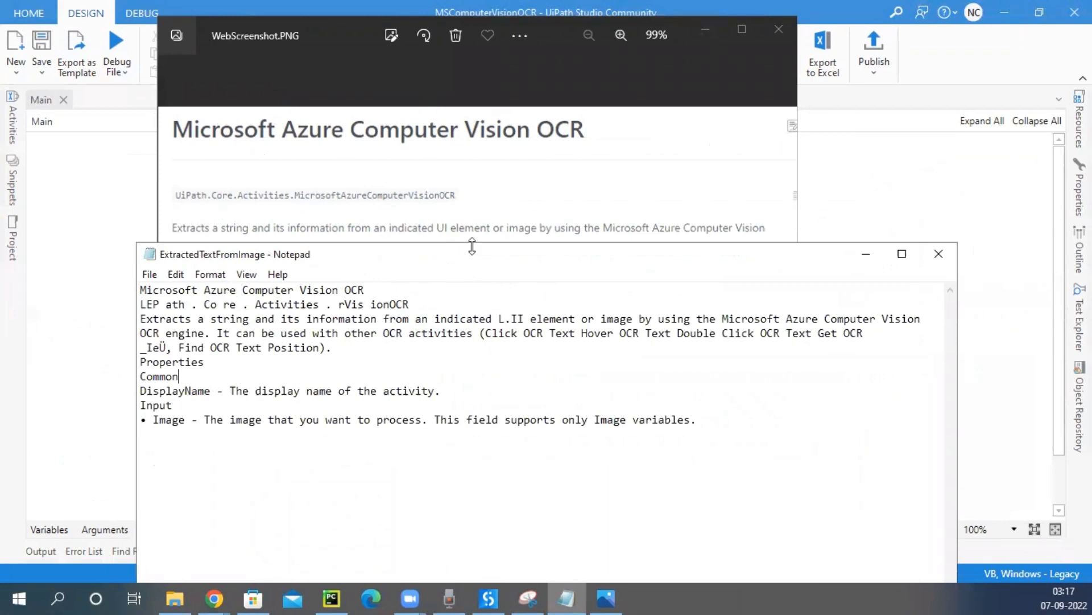
{"action": "left_click_drag", "start_coordinate": [472, 246], "coordinate": [472, 299]}
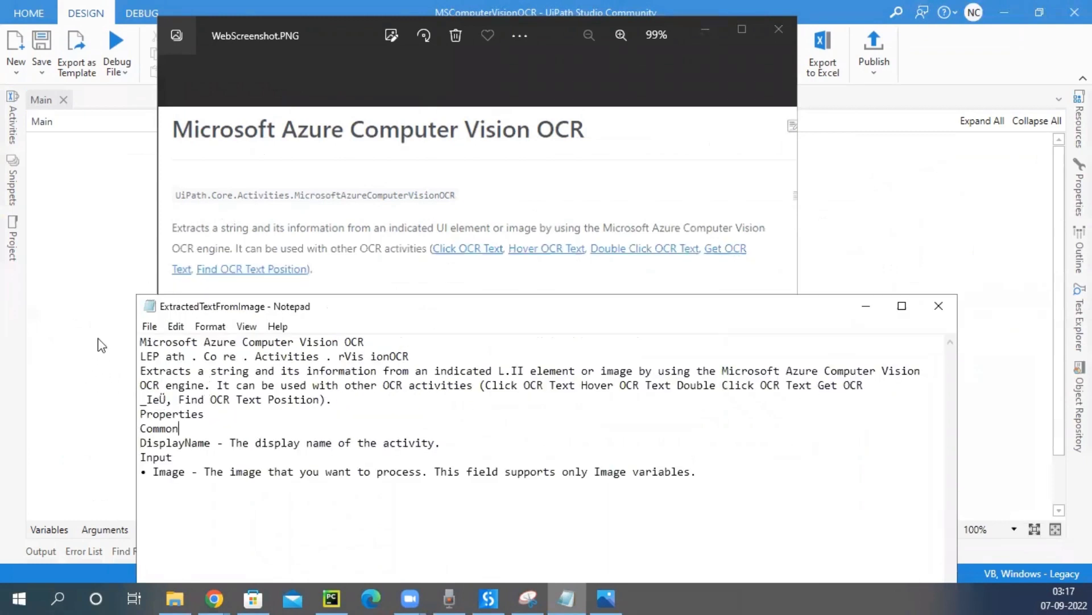
{"action": "left_click", "coordinate": [939, 306]}
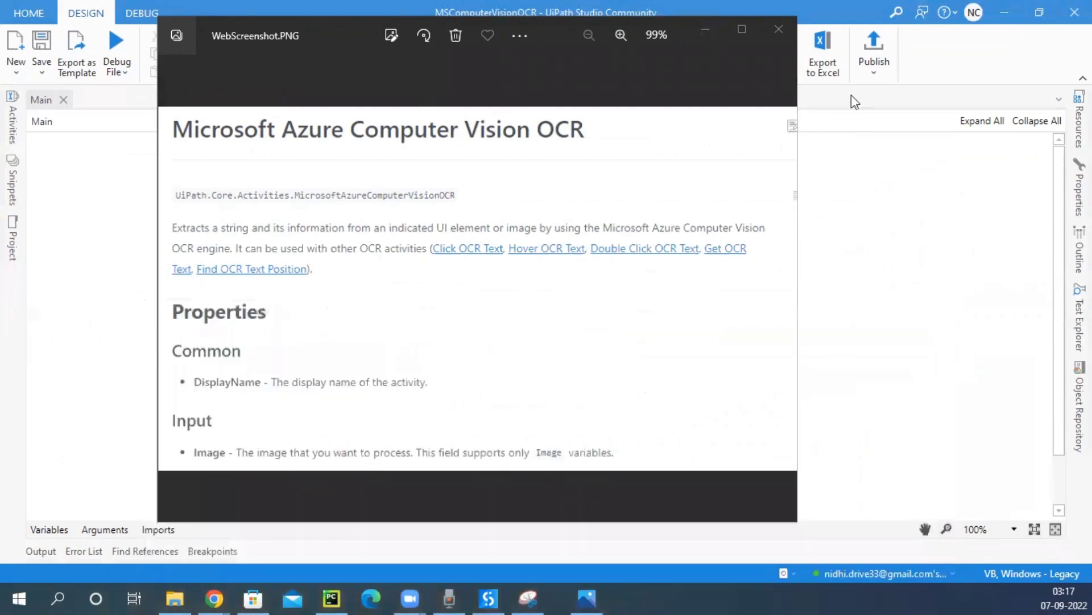
{"action": "left_click", "coordinate": [780, 30]}
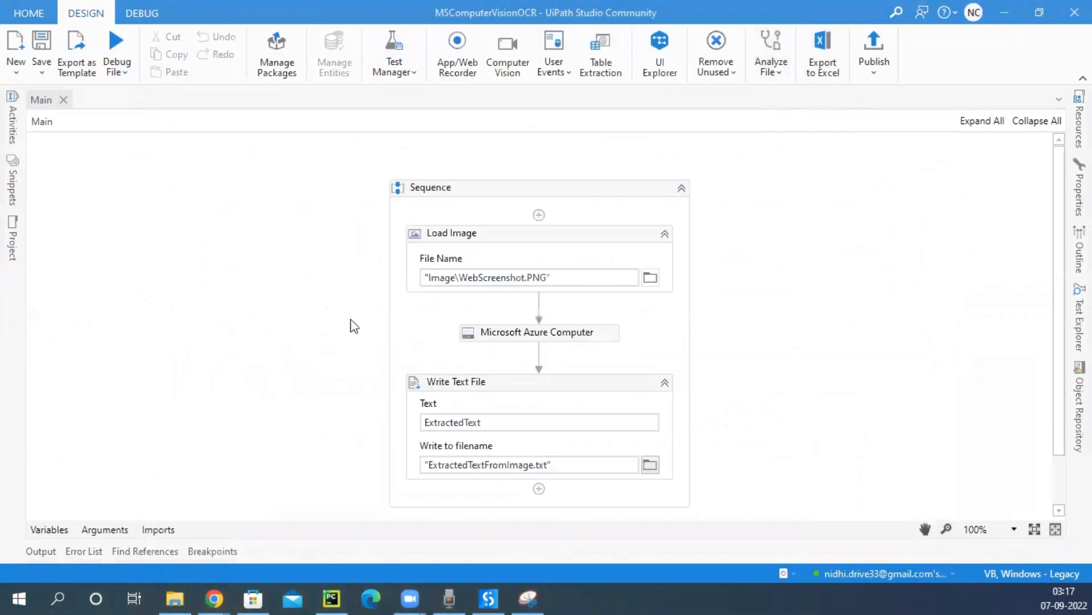
Step: Switch to the browser and read the UseReadAPI option's description in the Microsoft Azure Computer Vision OCR documentation
{"action": "left_click", "coordinate": [1003, 13]}
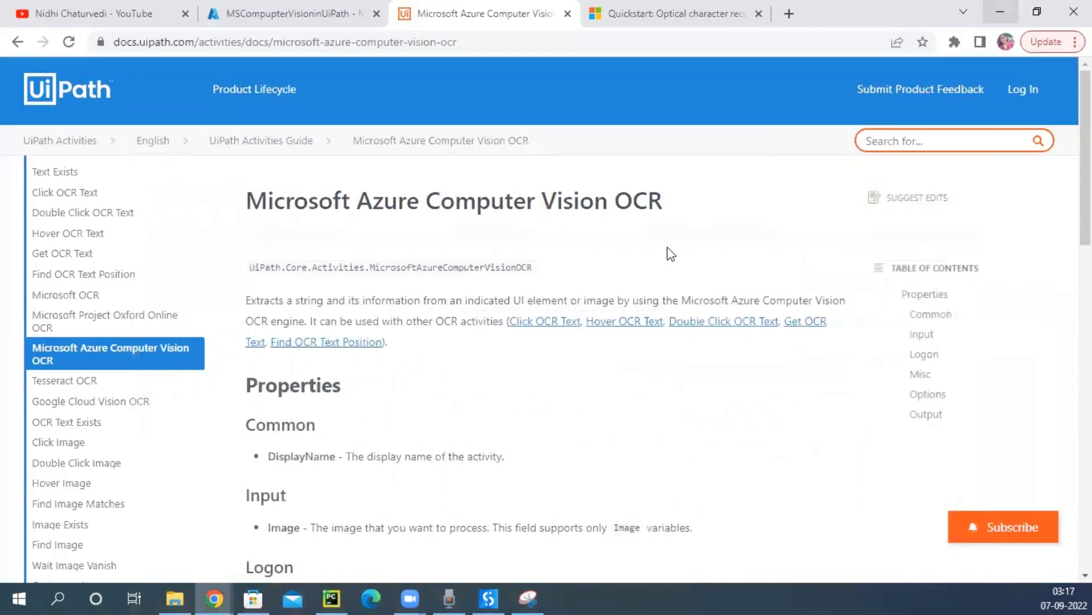
{"action": "scroll", "coordinate": [630, 410], "scroll_direction": "down", "scroll_amount": 10}
{"action": "scroll", "coordinate": [629, 409], "scroll_direction": "down", "scroll_amount": 1}
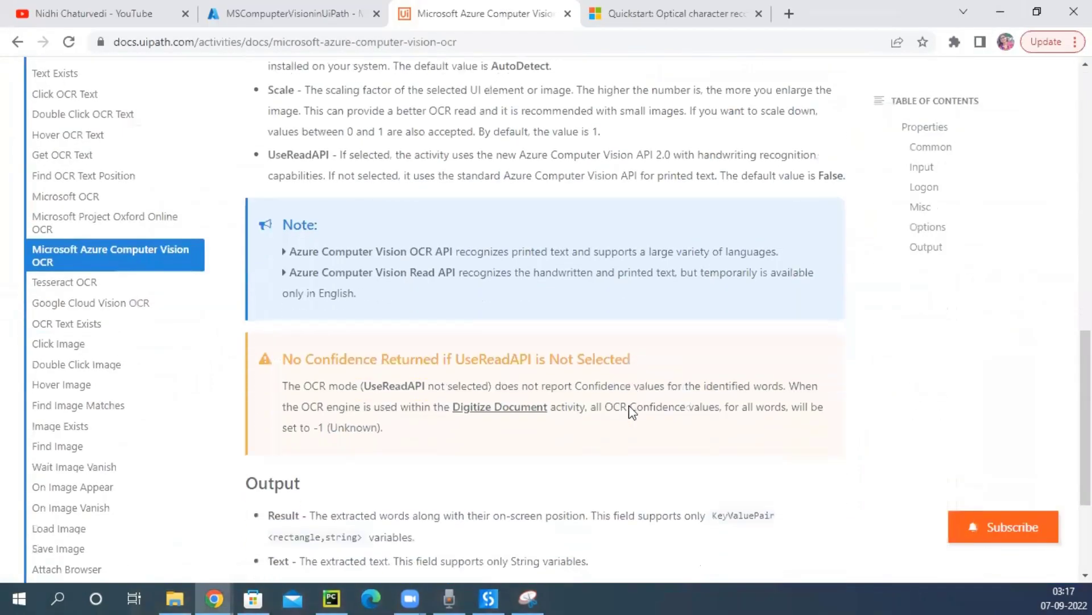
{"action": "scroll", "coordinate": [629, 409], "scroll_direction": "up", "scroll_amount": 2}
{"action": "scroll", "coordinate": [368, 285], "scroll_direction": "up", "scroll_amount": 2}
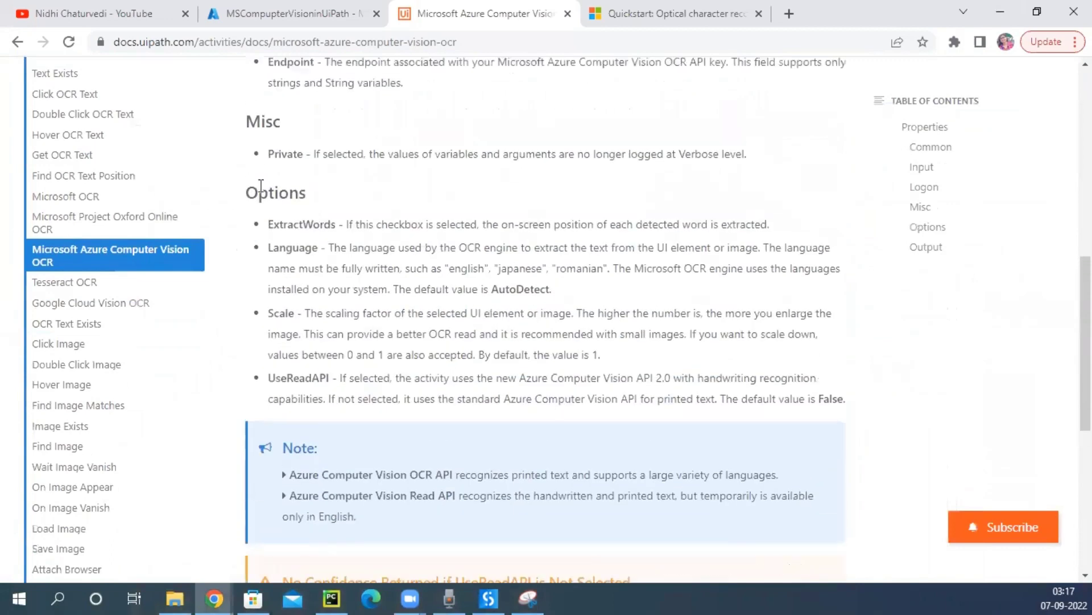
{"action": "scroll", "coordinate": [329, 312], "scroll_direction": "down", "scroll_amount": 1}
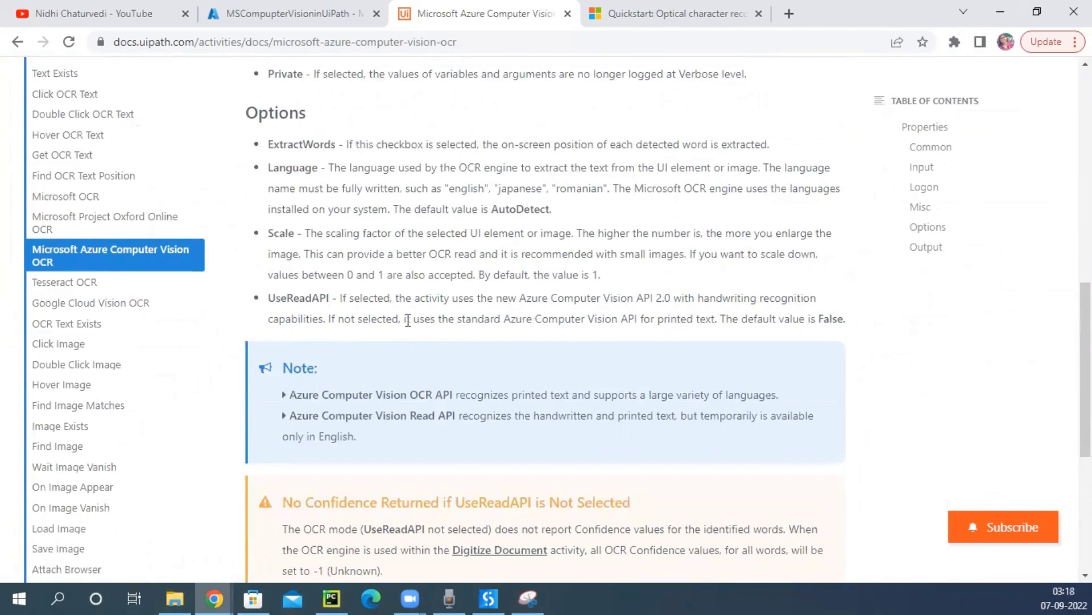
{"action": "left_click_drag", "start_coordinate": [327, 320], "coordinate": [781, 319]}
{"action": "left_click", "coordinate": [750, 320]}
Step: Return to UiPath Studio and enable UseReadAPI for the Microsoft Azure Computer Vision OCR activity
{"action": "left_click", "coordinate": [491, 596]}
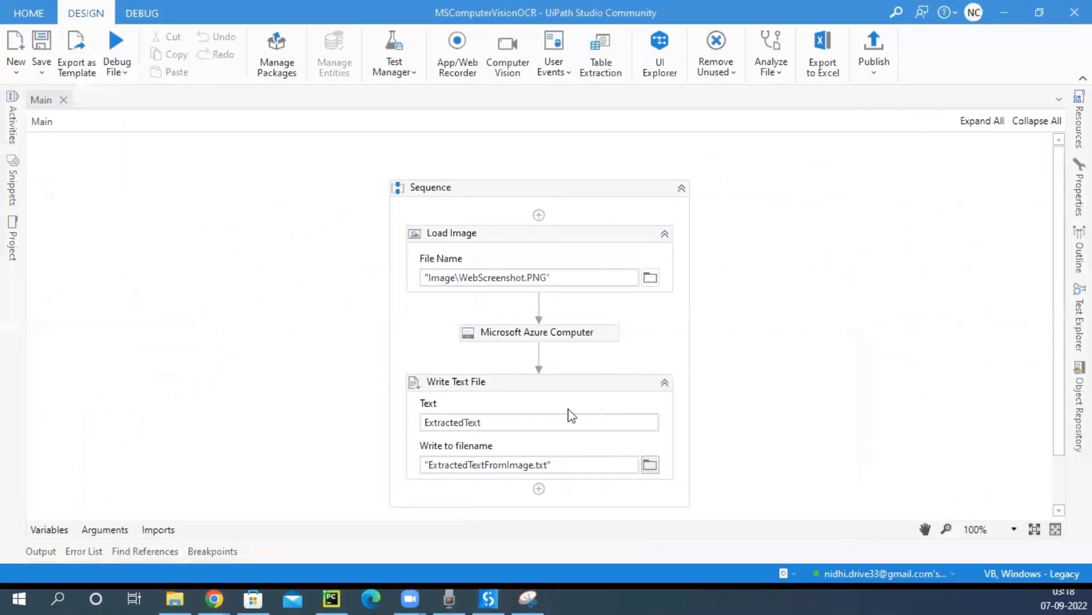
{"action": "left_click", "coordinate": [578, 336]}
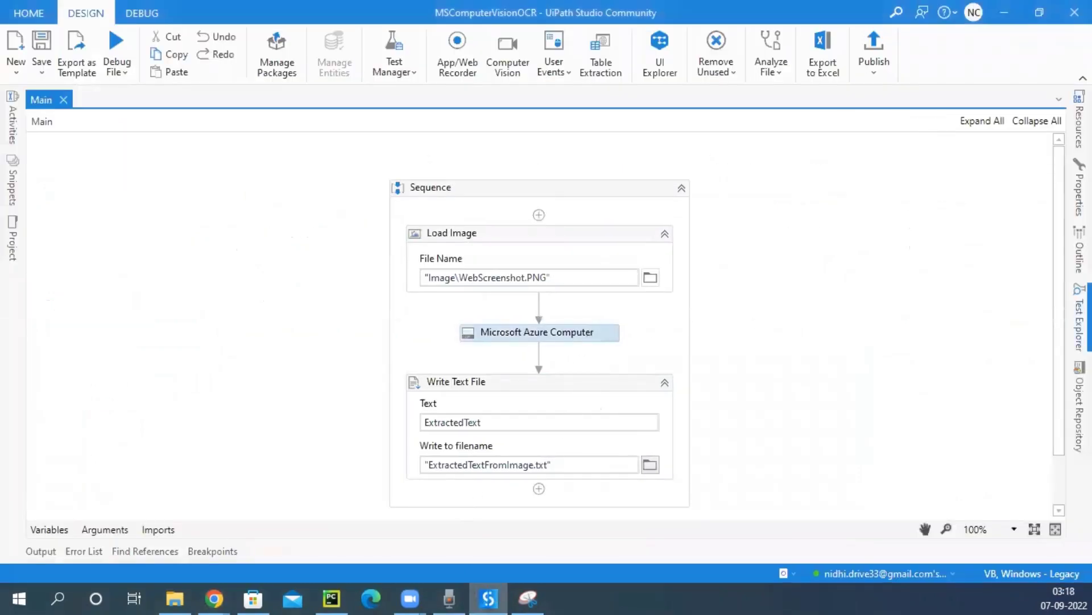
{"action": "left_click", "coordinate": [1079, 191]}
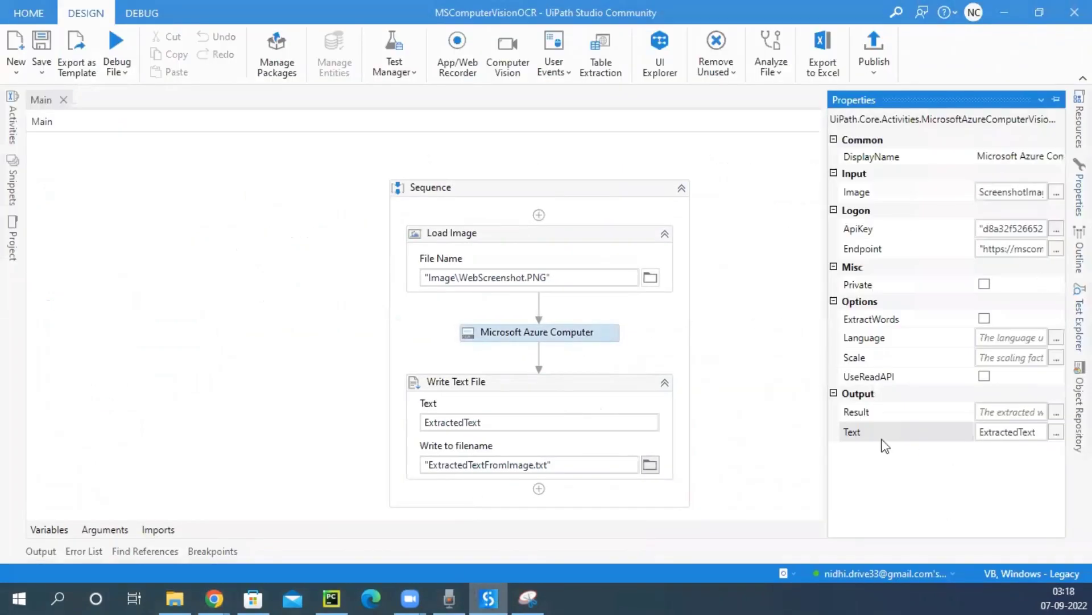
{"action": "left_click", "coordinate": [984, 377]}
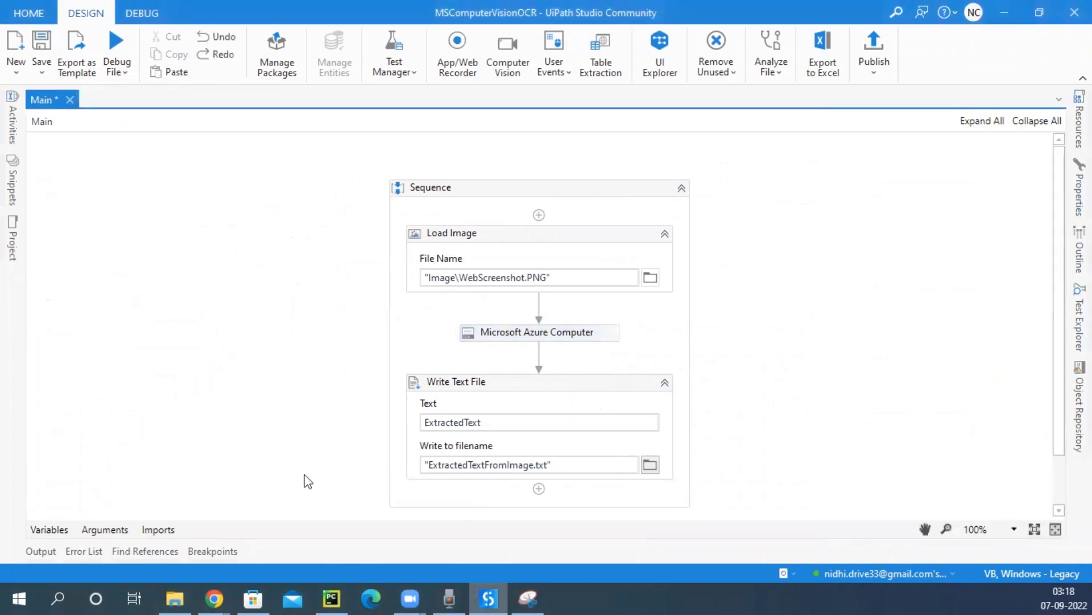
Step: Run the Main workflow file with UseReadAPI enabled
{"action": "left_click", "coordinate": [122, 74]}
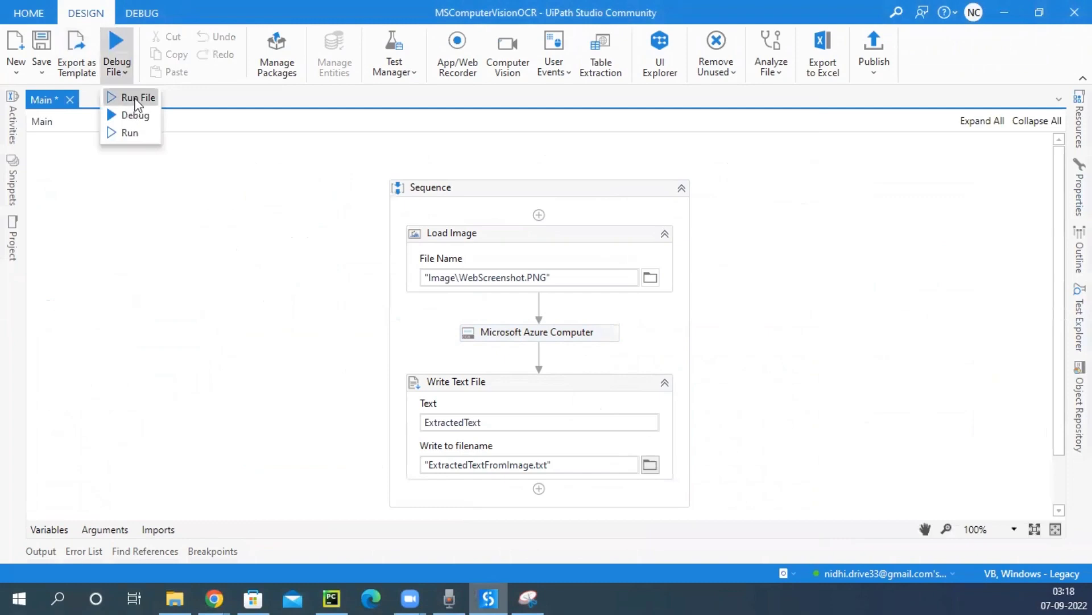
{"action": "left_click", "coordinate": [120, 261]}
{"action": "key", "text": "alt+Tab"}
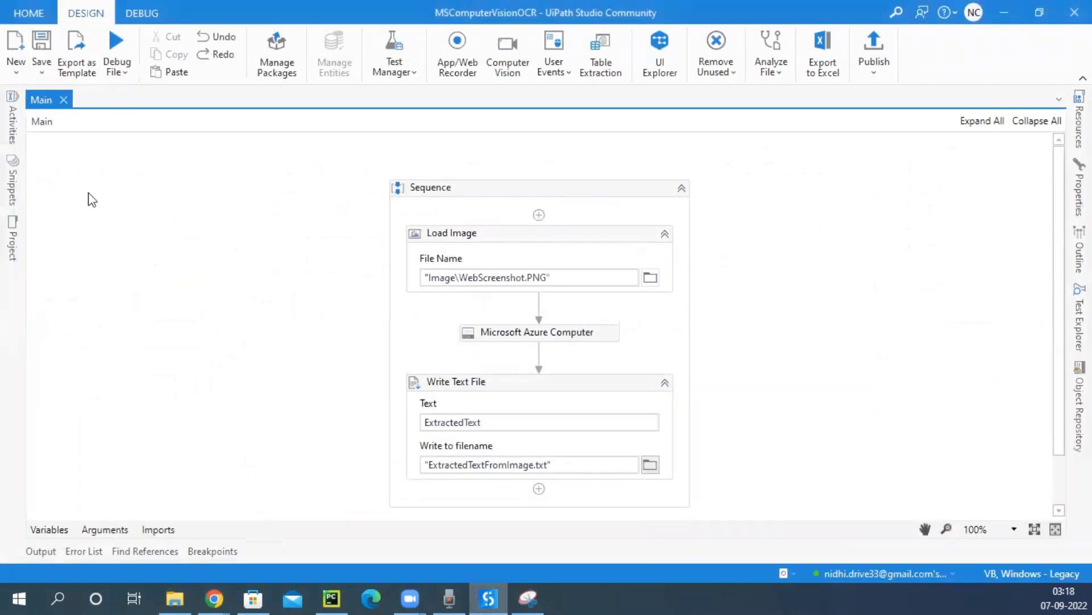
Step: Refresh the project's file list and open WebScreenshot.PNG and ExtractedTextFromImage.txt
{"action": "left_click", "coordinate": [12, 241]}
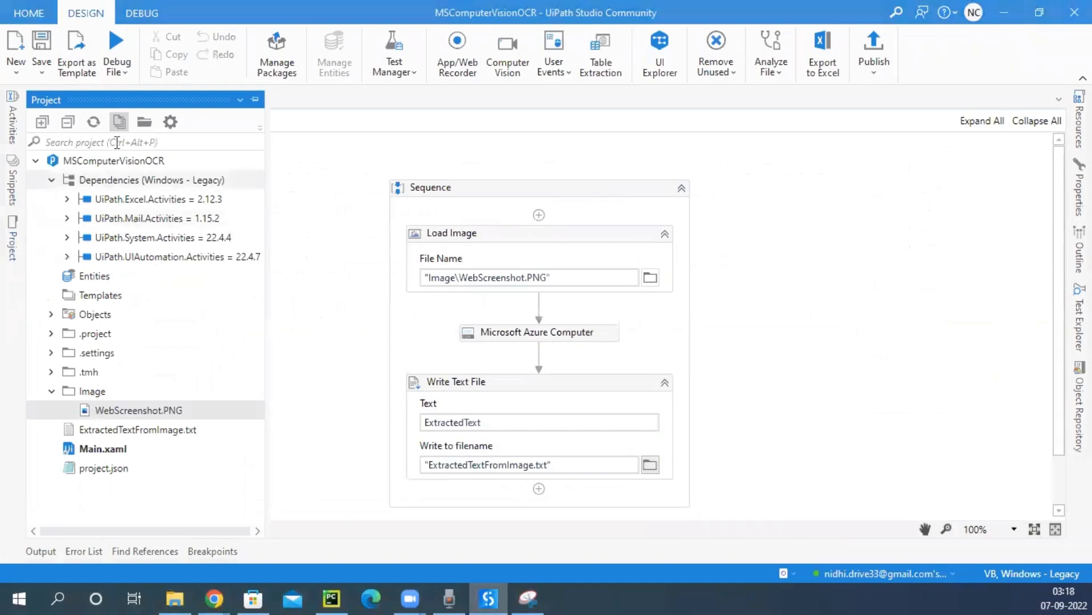
{"action": "left_click", "coordinate": [94, 122]}
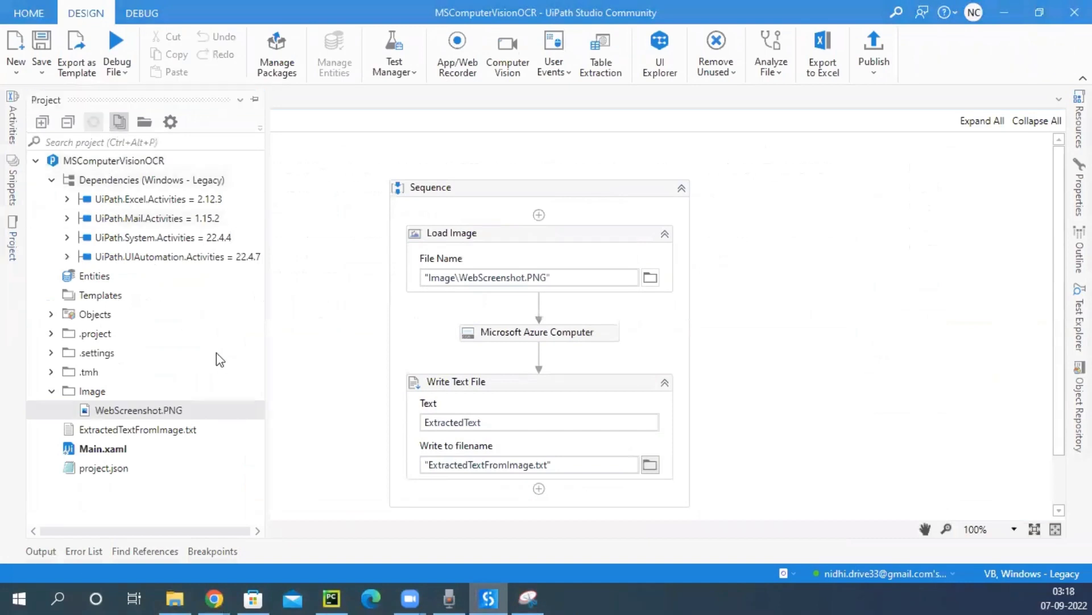
{"action": "left_click", "coordinate": [180, 413]}
{"action": "double_click", "coordinate": [181, 411]}
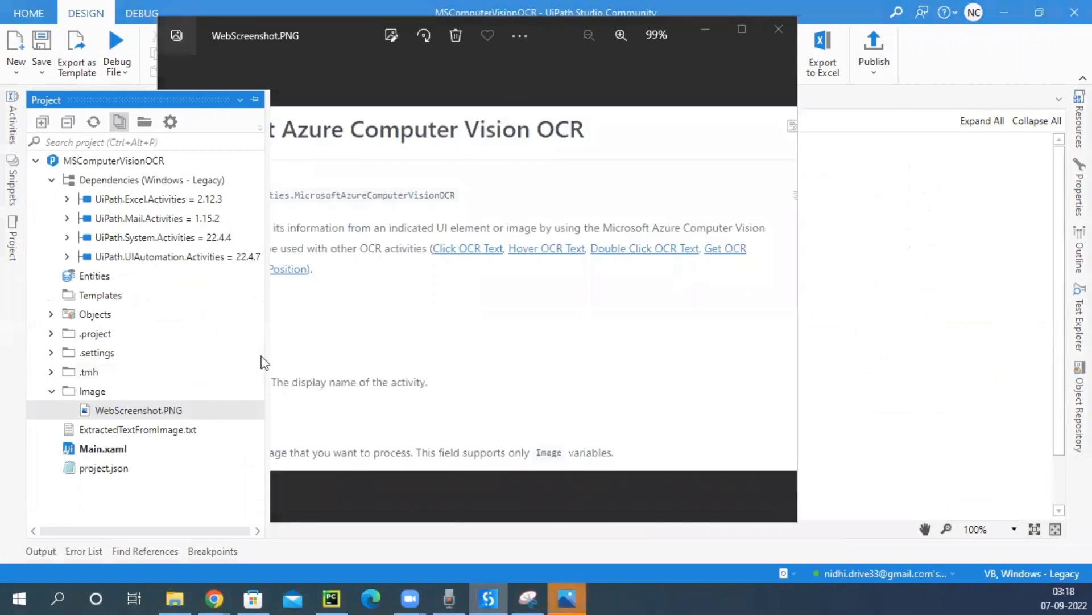
{"action": "double_click", "coordinate": [137, 432]}
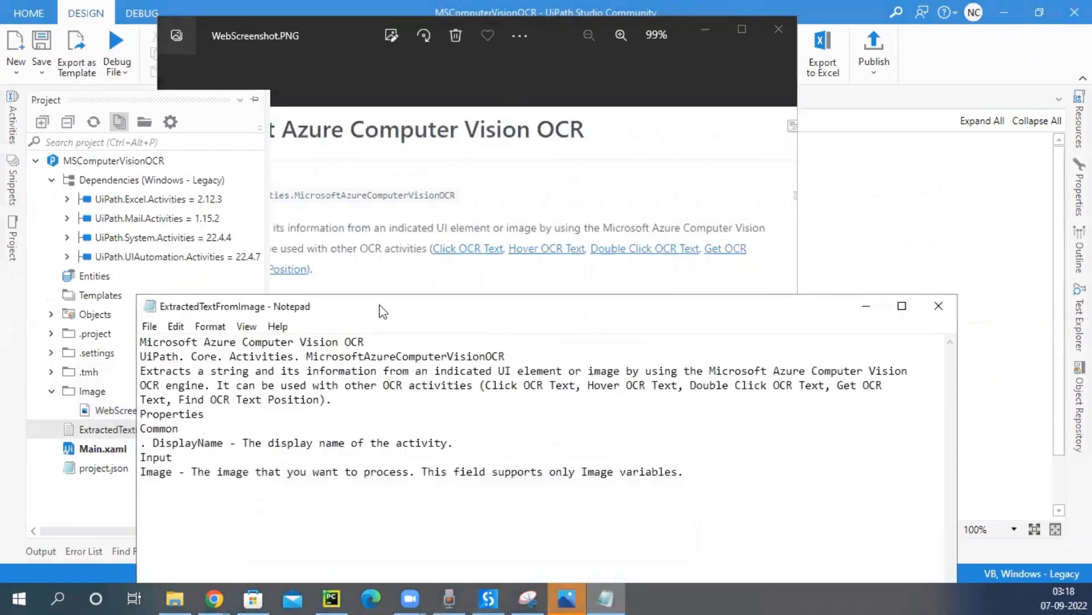
Step: Move the extracted text window below the screenshot's description paragraph and compare both, marking "UI element" and "Text" in the extracted text
{"action": "left_click", "coordinate": [392, 282]}
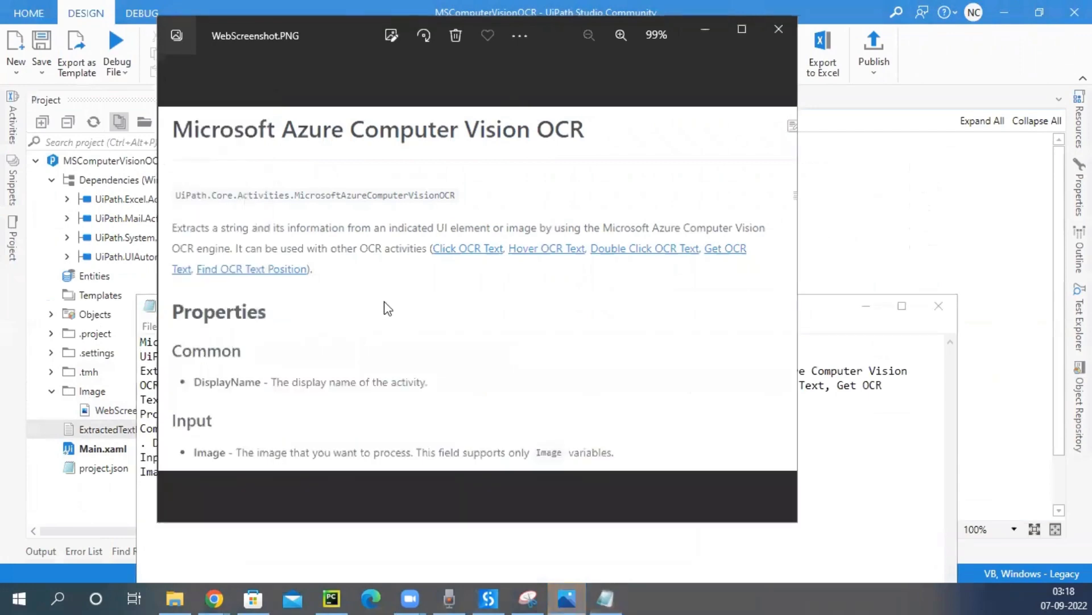
{"action": "left_click", "coordinate": [606, 598]}
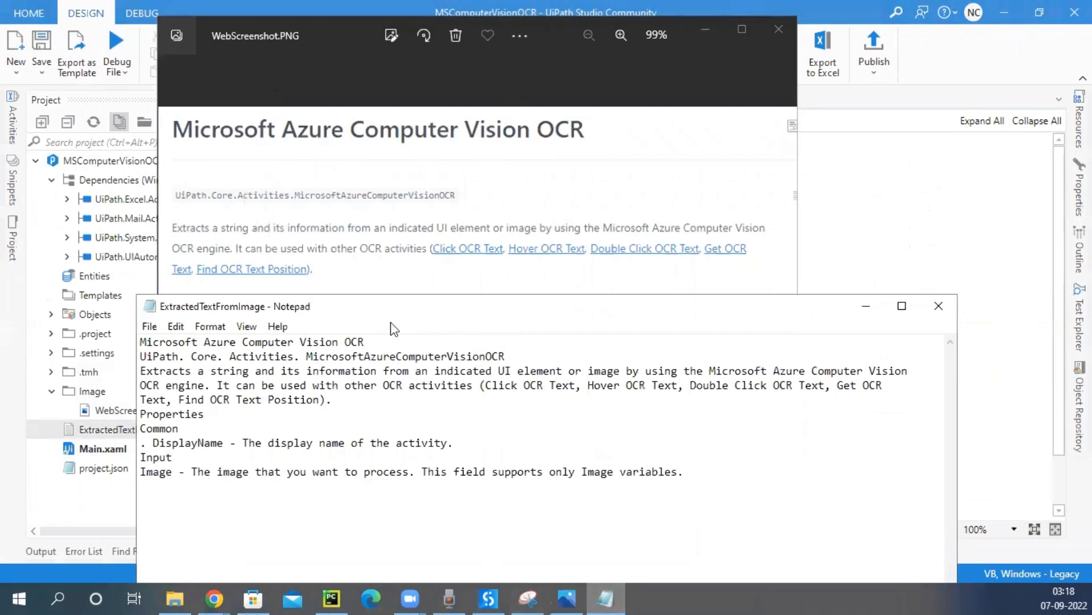
{"action": "left_click_drag", "start_coordinate": [391, 315], "coordinate": [392, 347]}
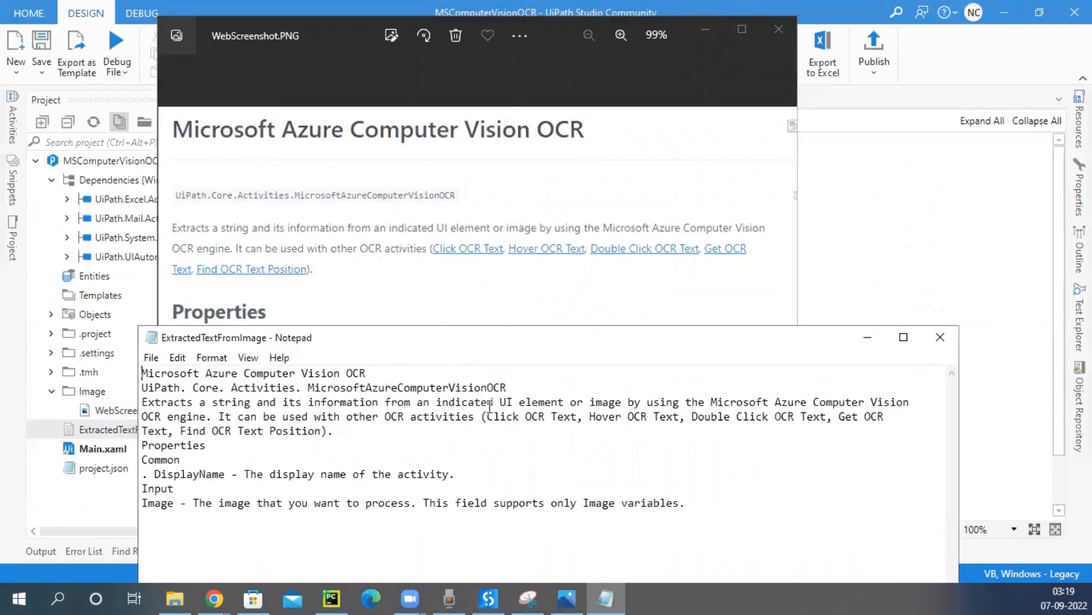
{"action": "left_click_drag", "start_coordinate": [500, 403], "coordinate": [570, 403]}
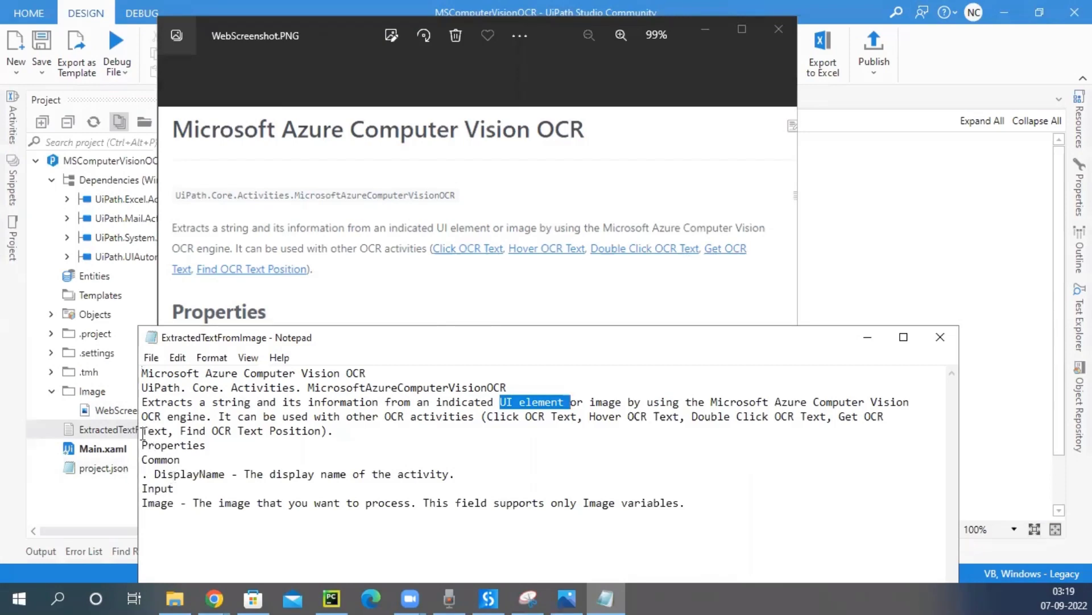
{"action": "left_click_drag", "start_coordinate": [142, 431], "coordinate": [168, 431]}
{"action": "left_click", "coordinate": [288, 455]}
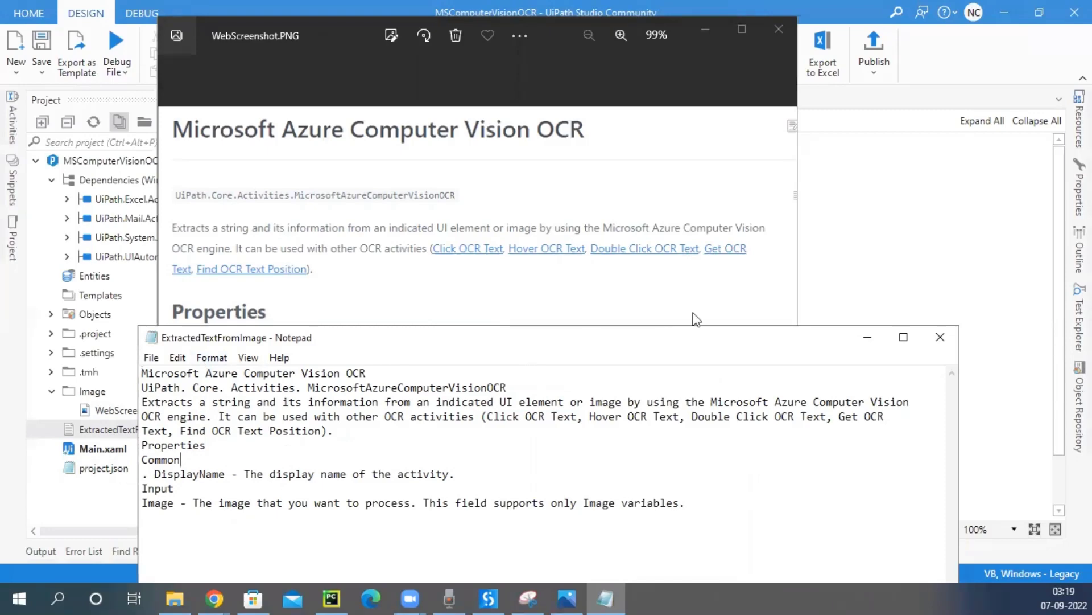
Step: Return to UiPath Studio and view the properties of the Microsoft Azure Computer Vision OCR activity
{"action": "left_click", "coordinate": [850, 273]}
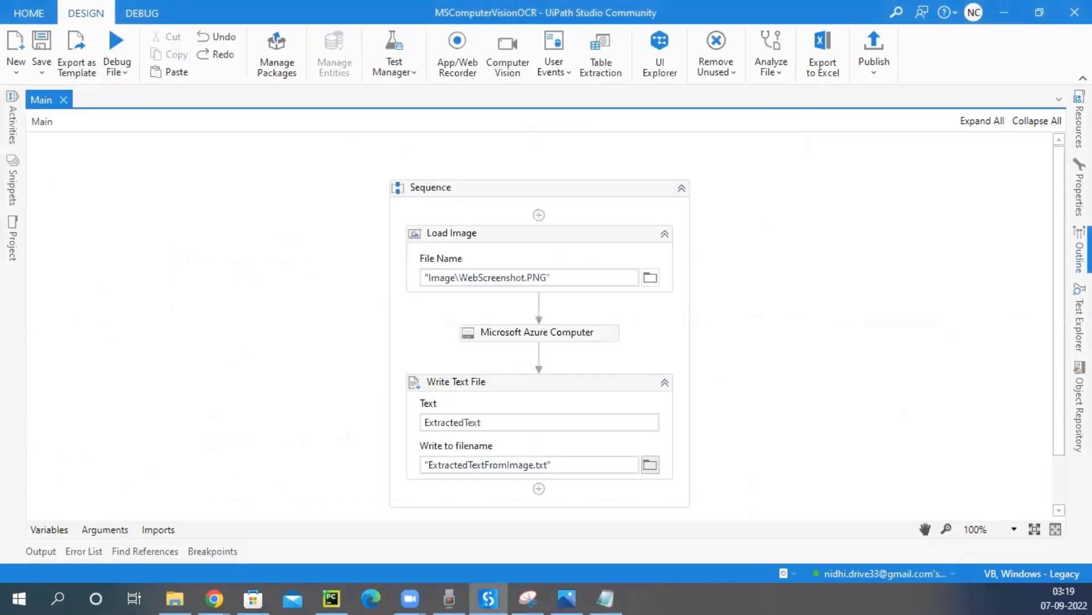
{"action": "left_click", "coordinate": [1080, 190]}
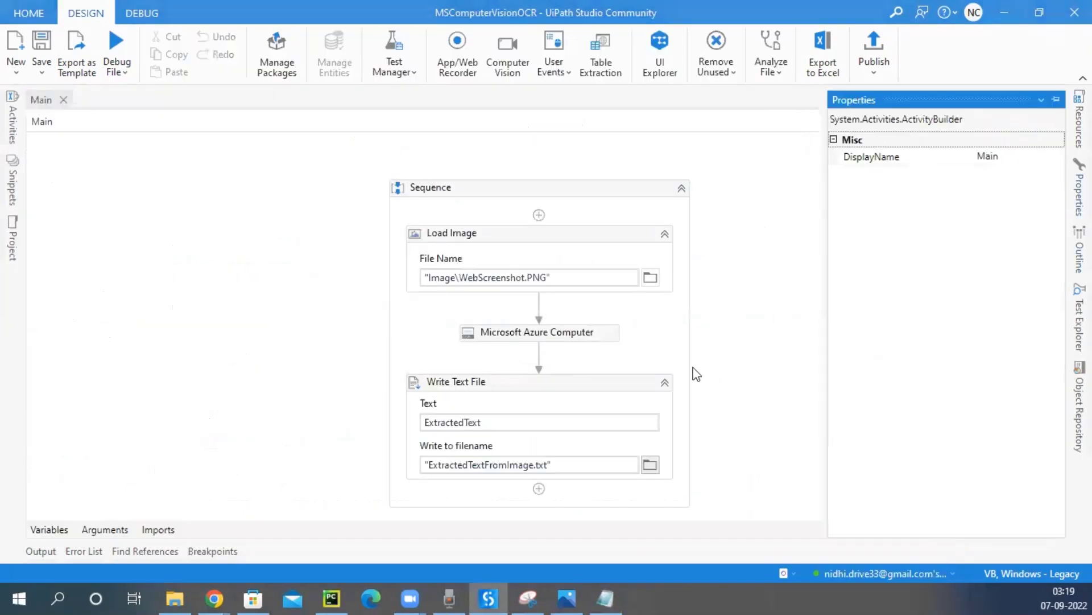
{"action": "left_click", "coordinate": [589, 340]}
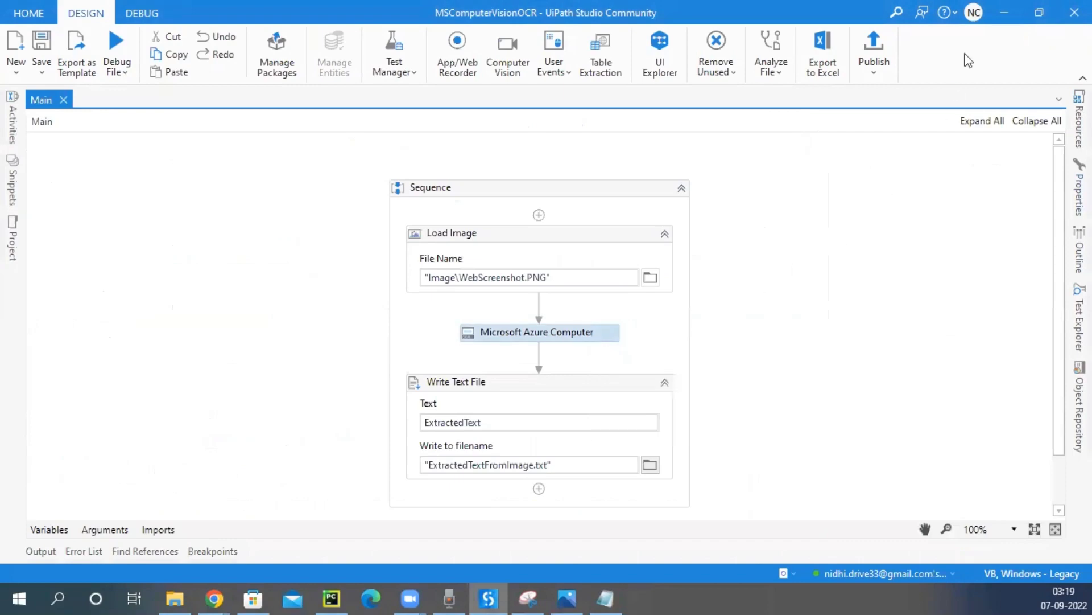
Step: Switch to the browser and show the Azure portal's Keys and Endpoint page for the MSCompupterVisioninUiPath resource
{"action": "left_click", "coordinate": [1005, 15]}
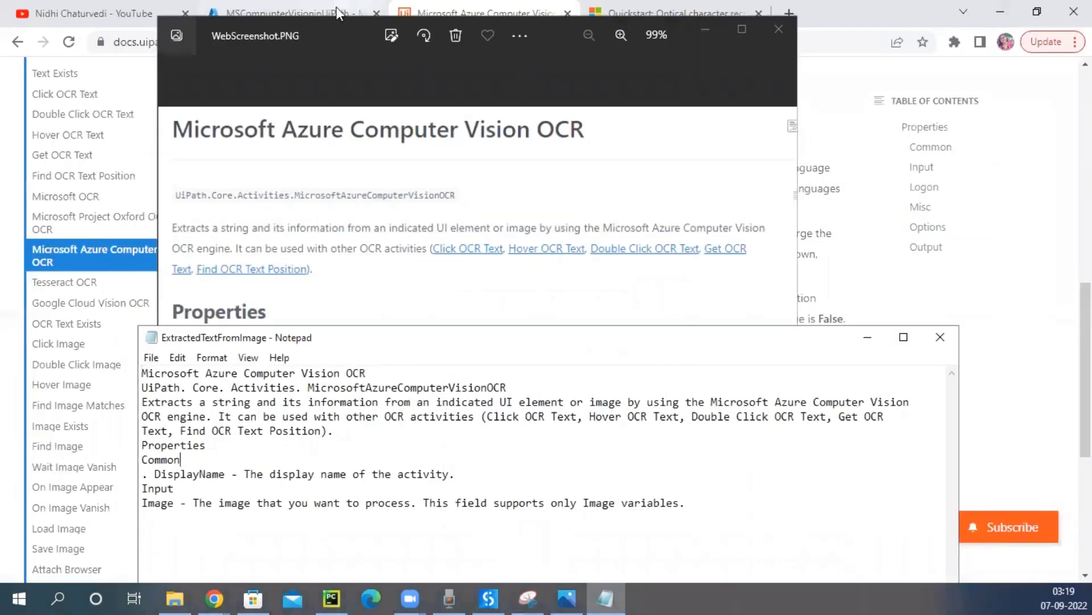
{"action": "left_click", "coordinate": [333, 9]}
{"action": "left_click", "coordinate": [329, 14]}
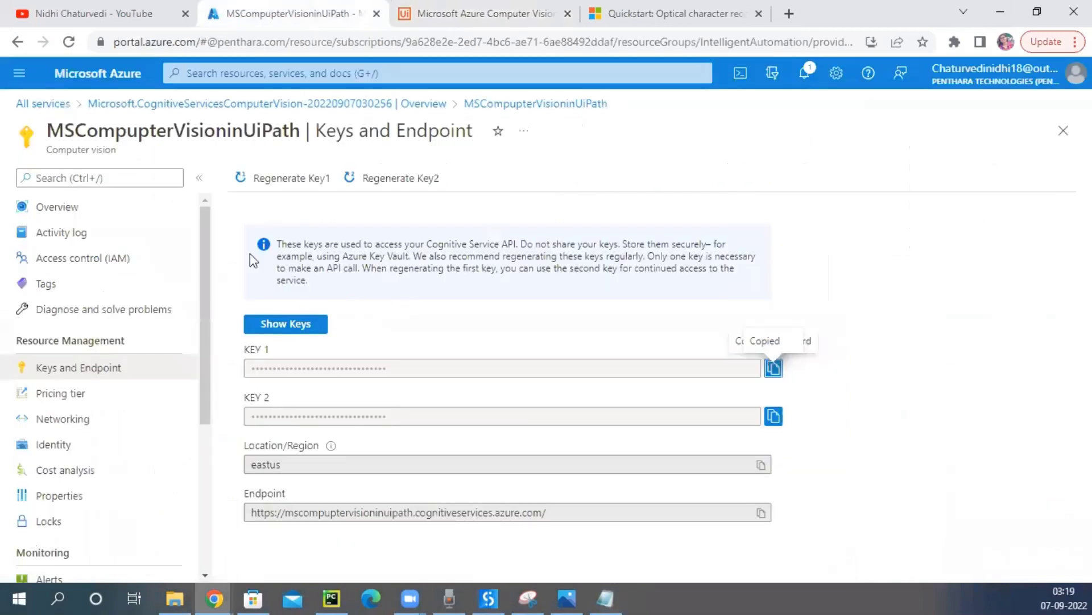